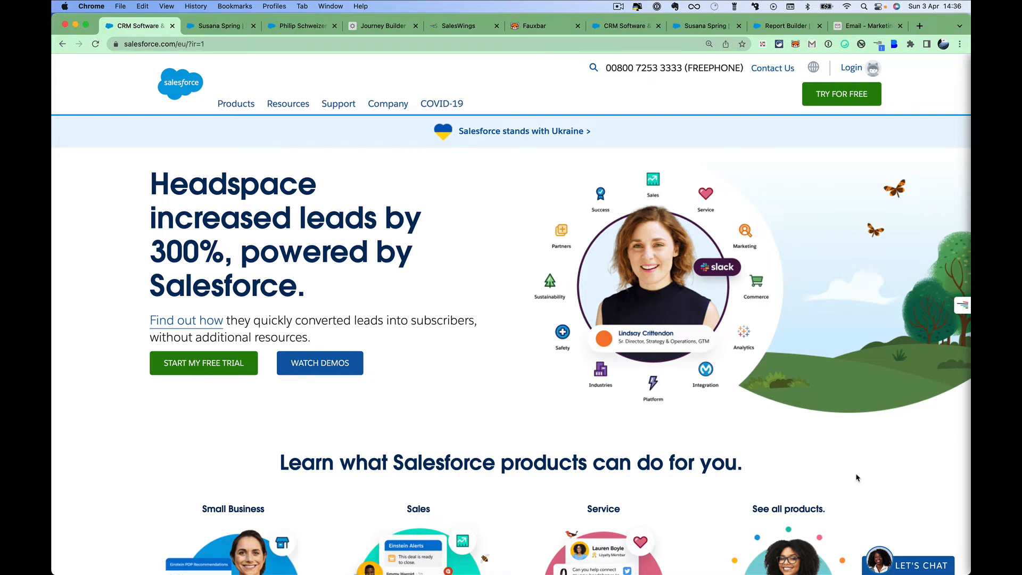
Reload the Salesforce home page and check which user JavaScript and CSS rule applies to it.
click(96, 45)
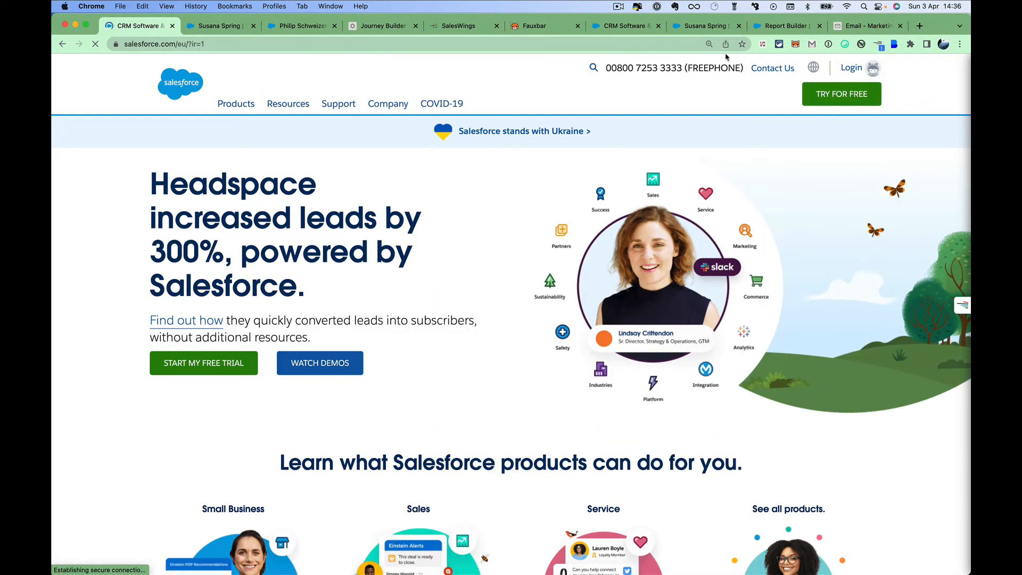
click(763, 45)
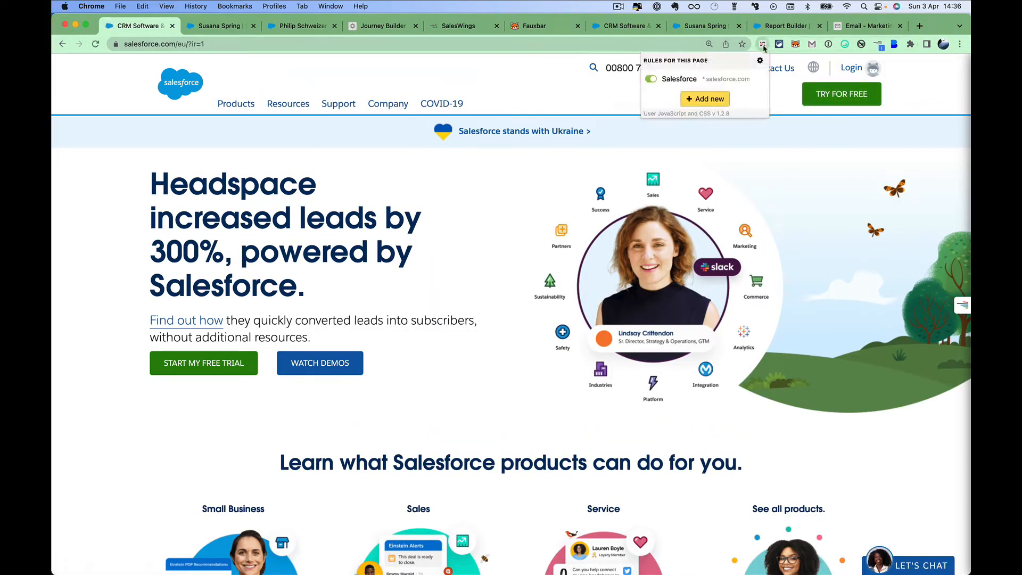
click(369, 197)
Visit the Marketing product overview page and its Salesforce CDP subpage on the Salesforce website.
mouse_move(218, 107)
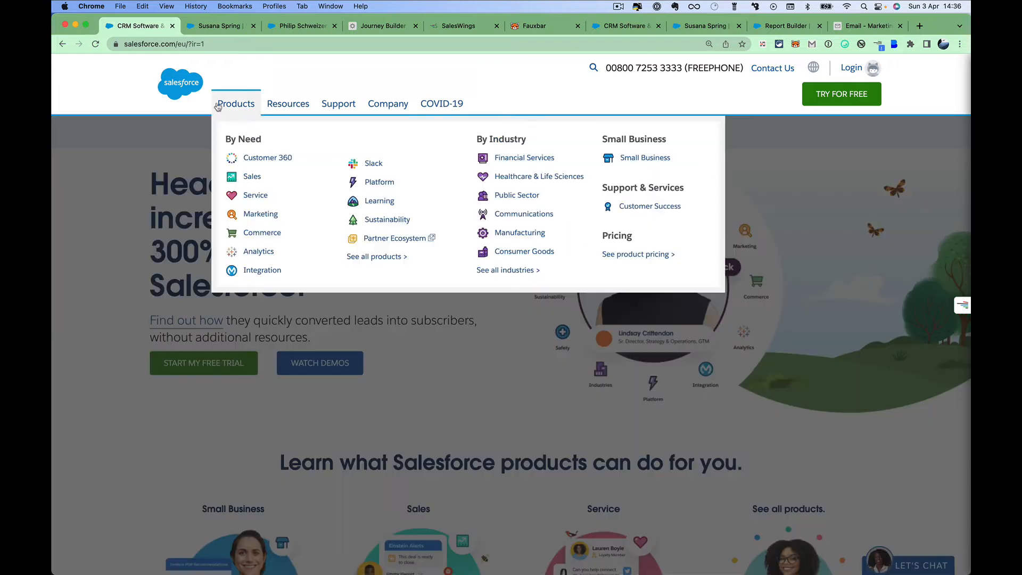
click(257, 216)
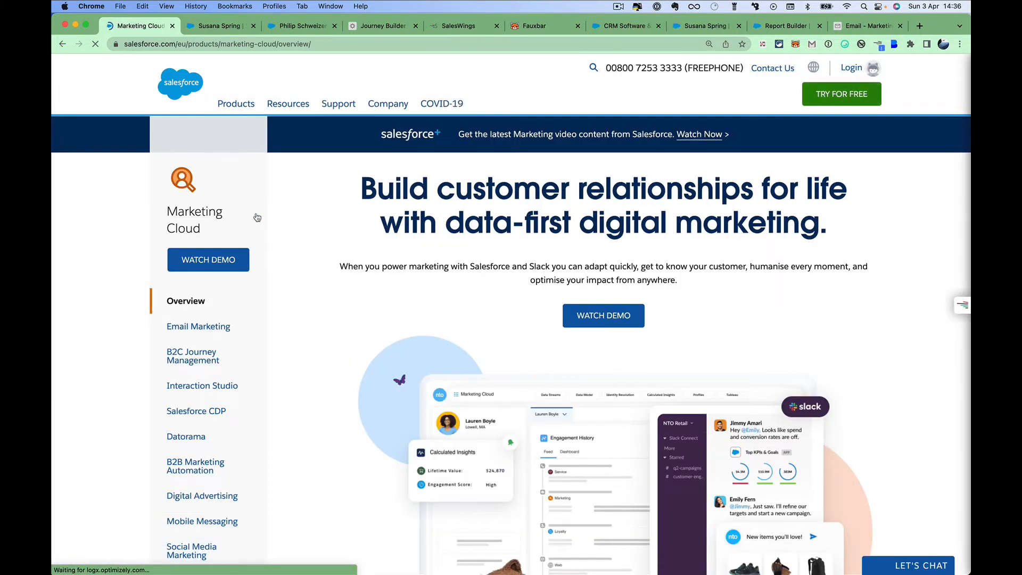
scroll(283, 270, down, 3)
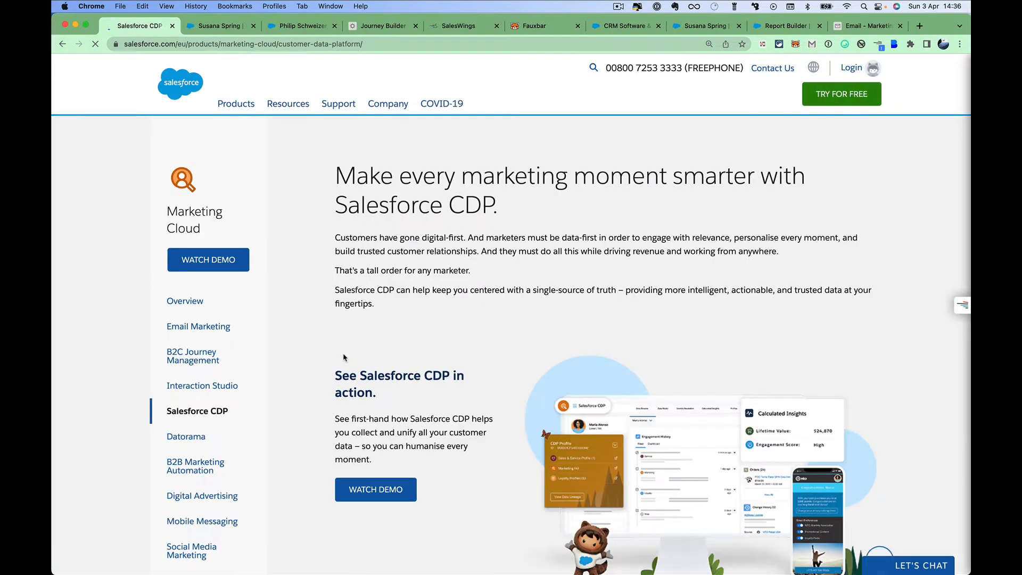
Go to the Research & Reports resources and open the State of Marketing, 7th Edition report form.
click(288, 105)
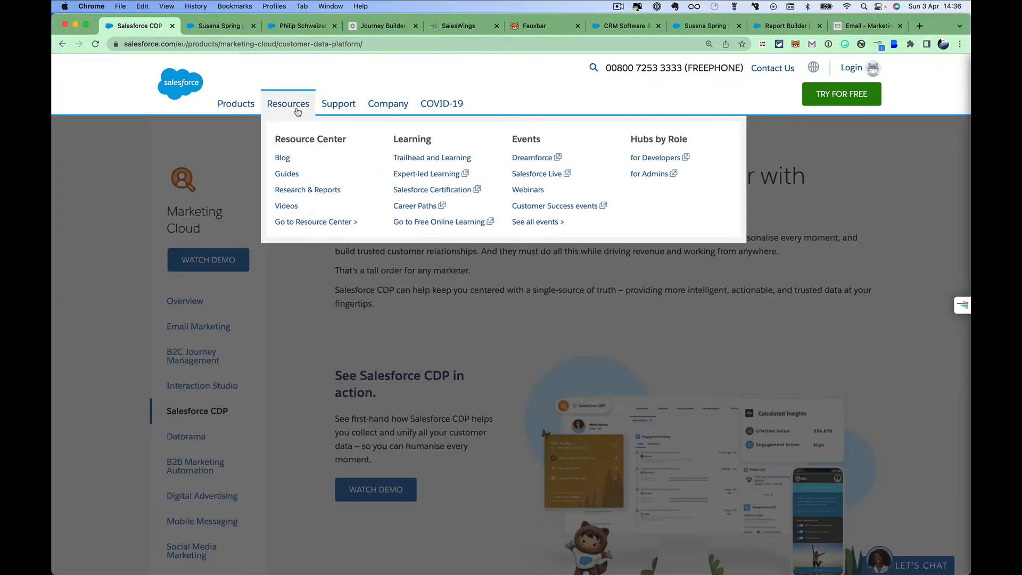
click(302, 195)
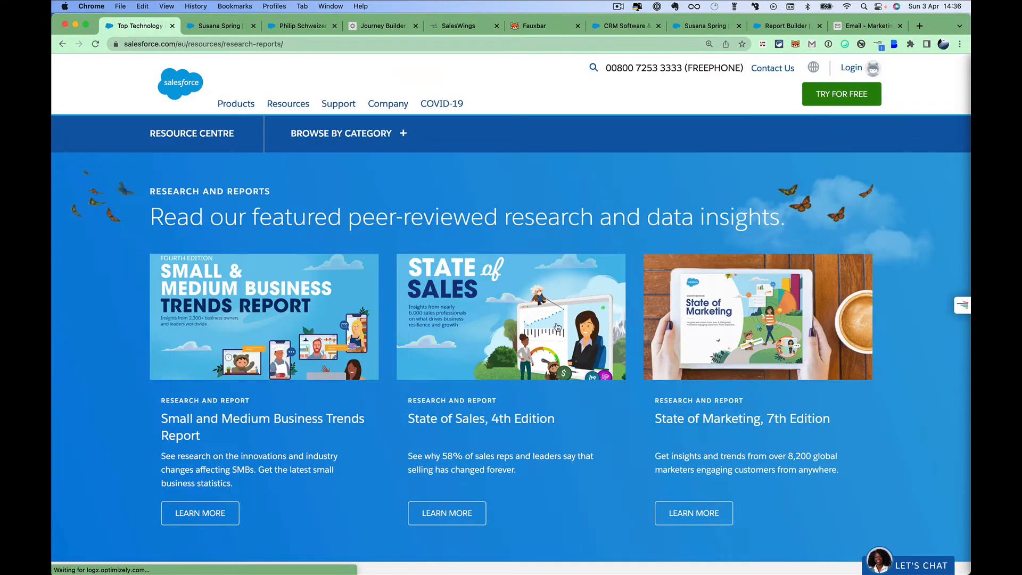
scroll(533, 299, down, 5)
click(716, 315)
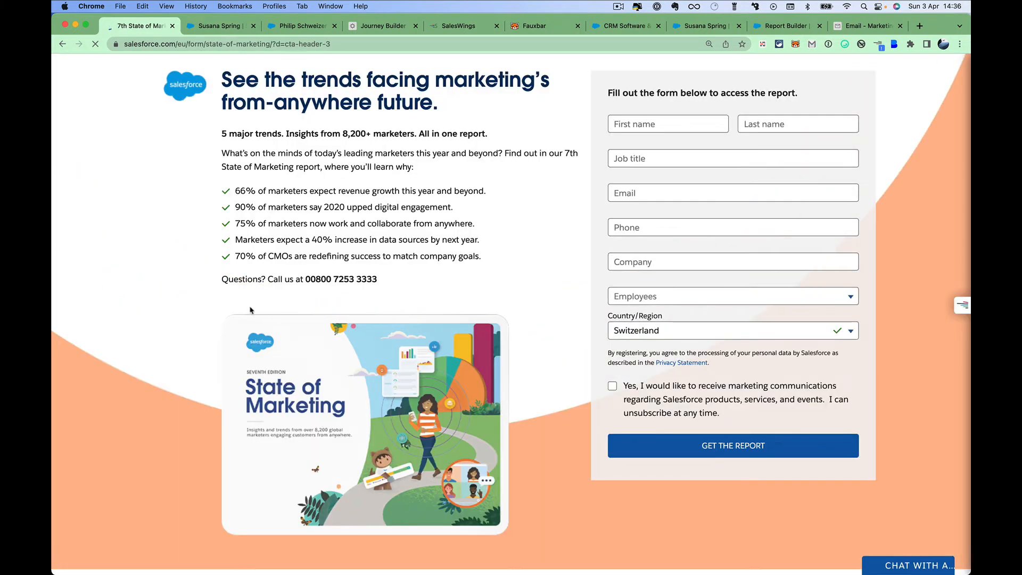
Return to the research and reports page and browse the list of all guides down to its page numbers.
click(62, 44)
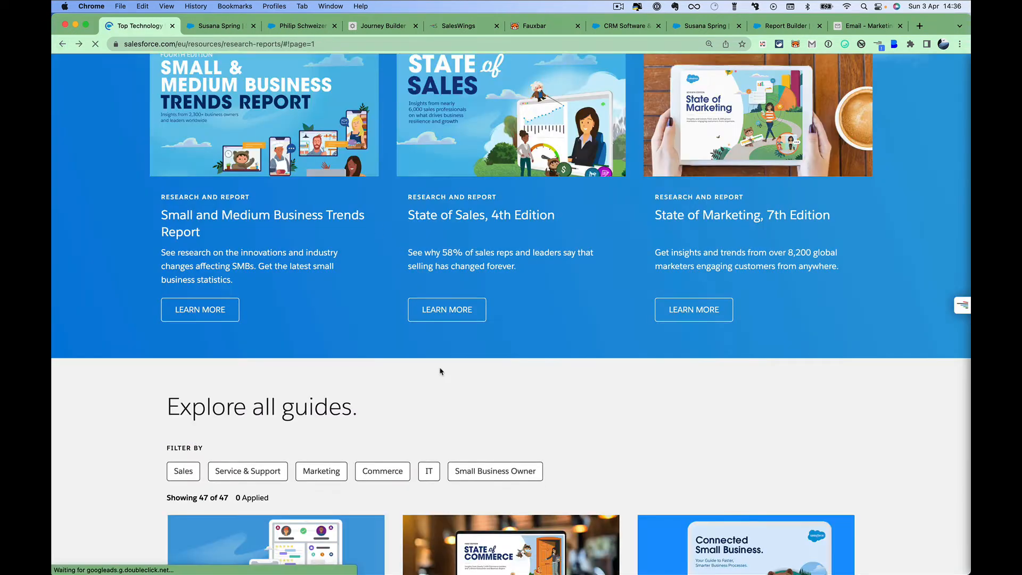
scroll(440, 371, down, 10)
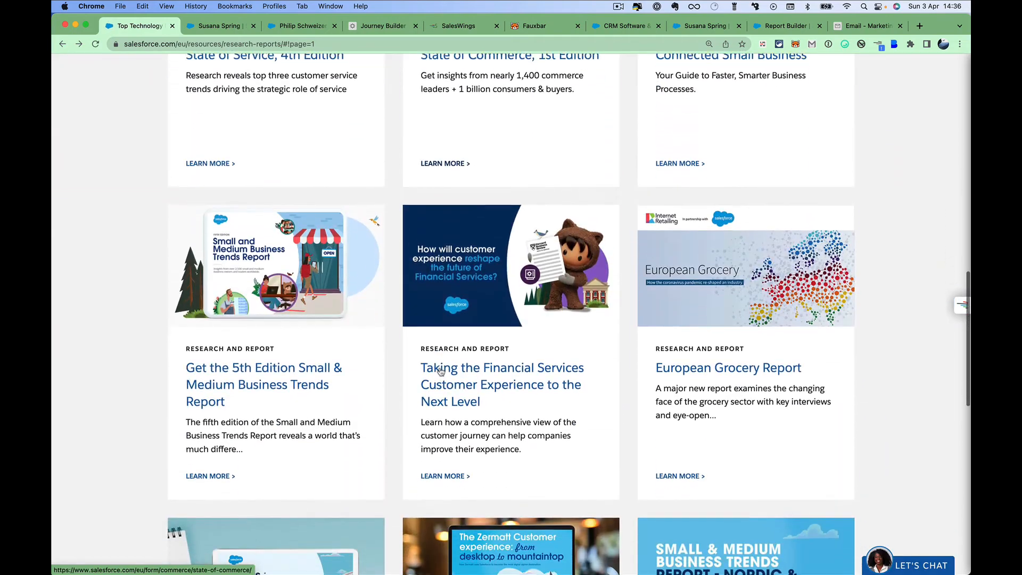
scroll(441, 371, down, 6)
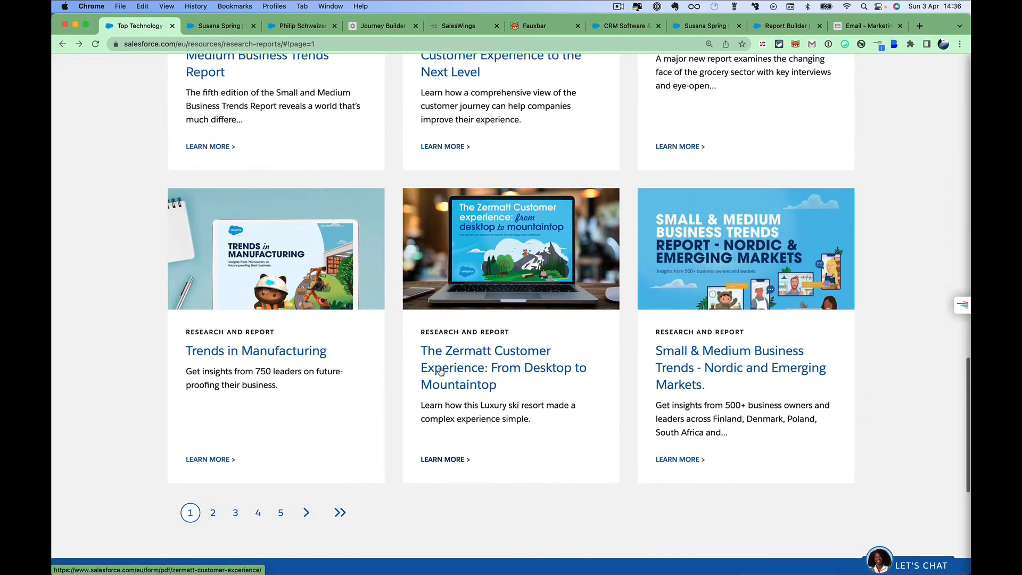
Refresh the Nike contact's record in Salesforce and expand the full Lead Intent Summary under SalesWings Sales Intelligence.
click(216, 27)
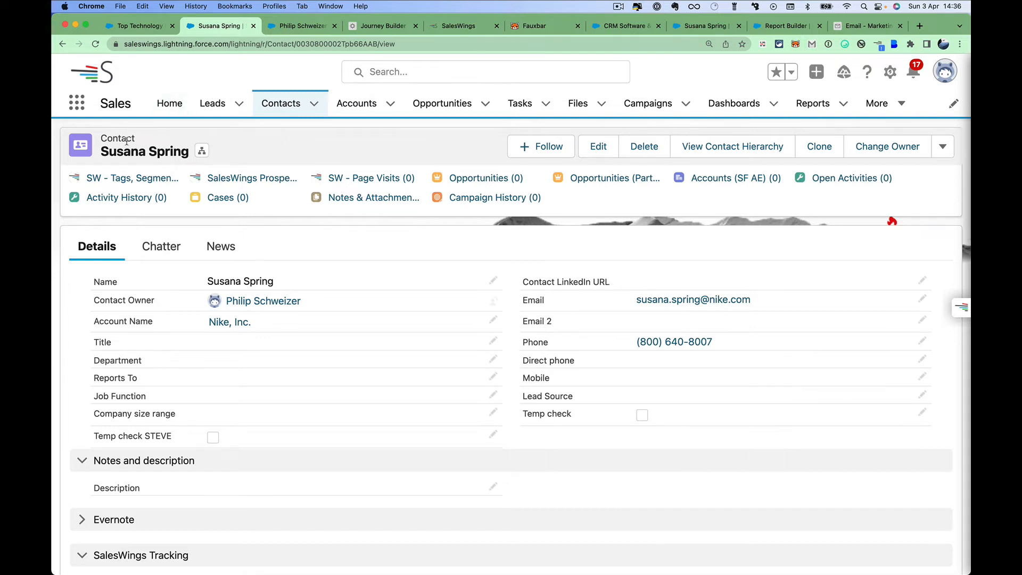
drag(103, 152, 184, 153)
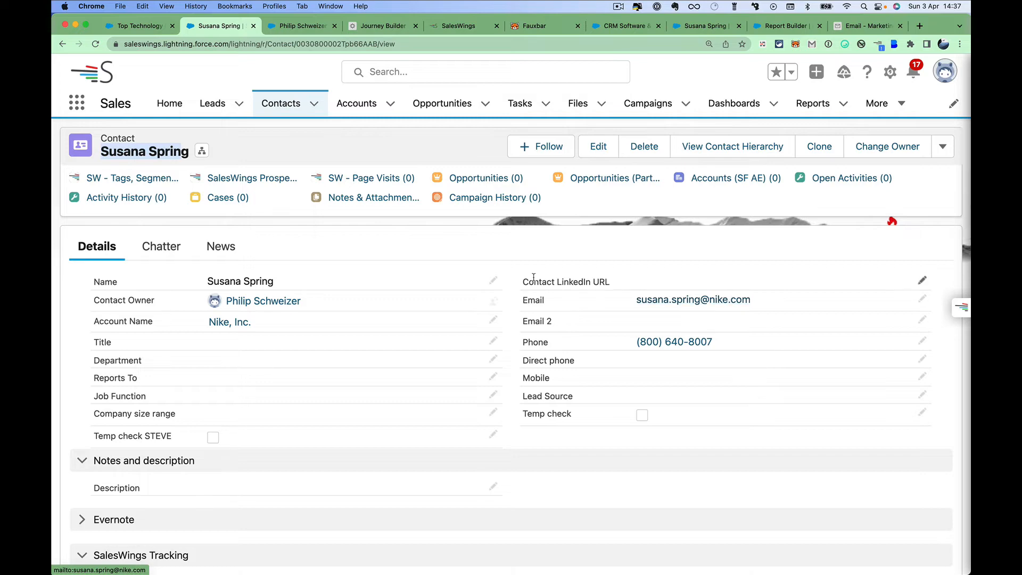
click(96, 43)
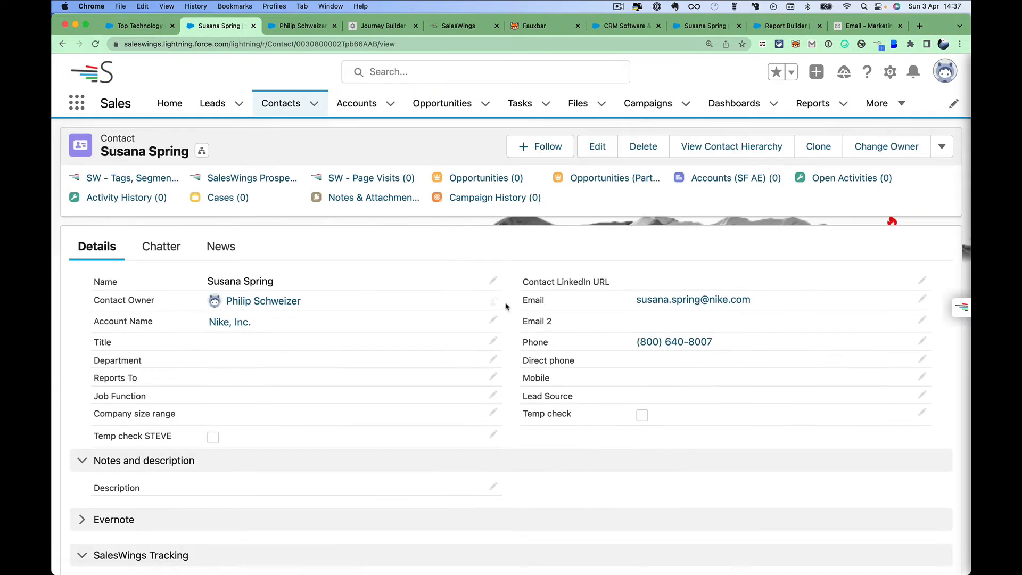
scroll(506, 307, down, 10)
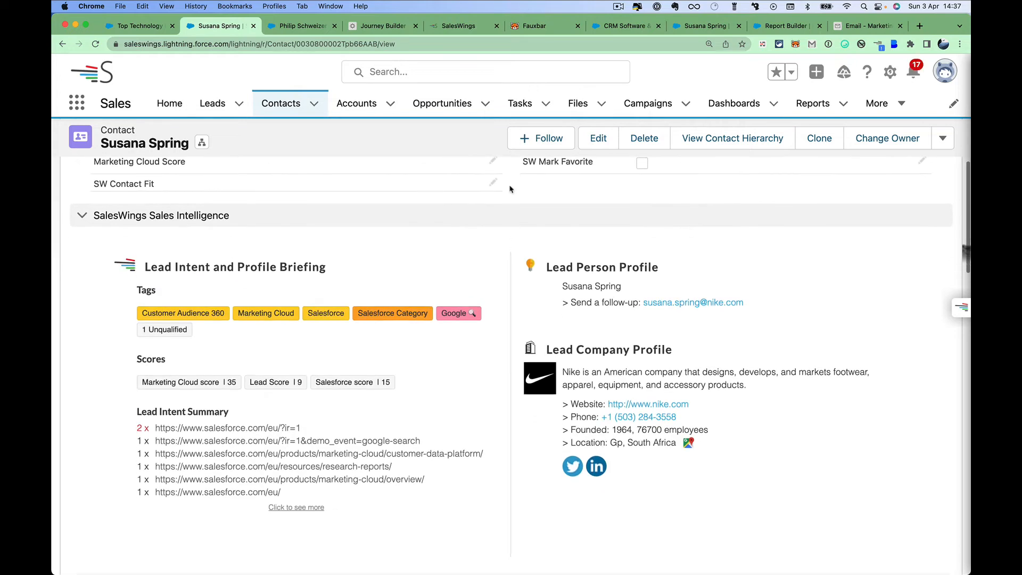
scroll(506, 282, down, 5)
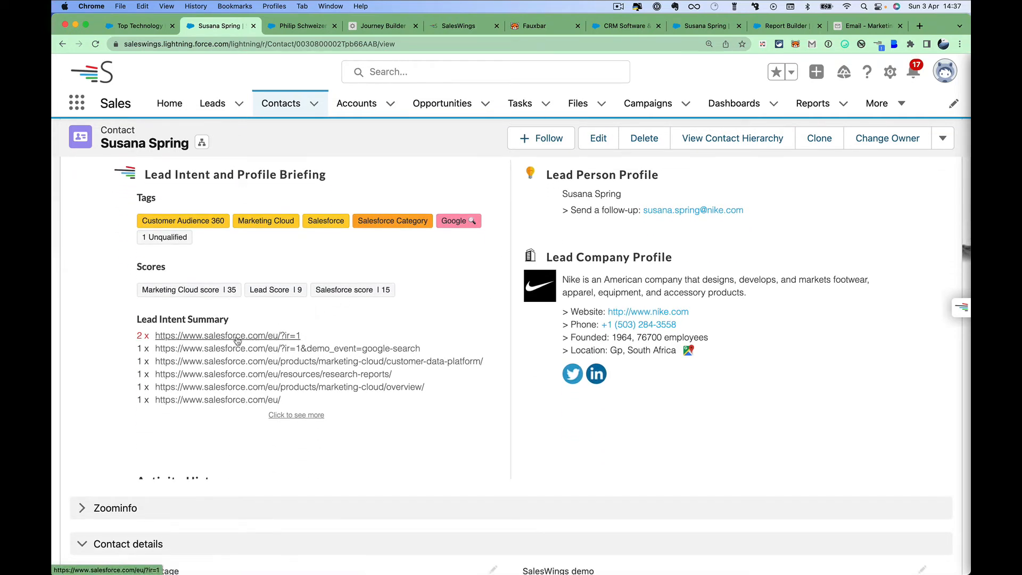
click(296, 416)
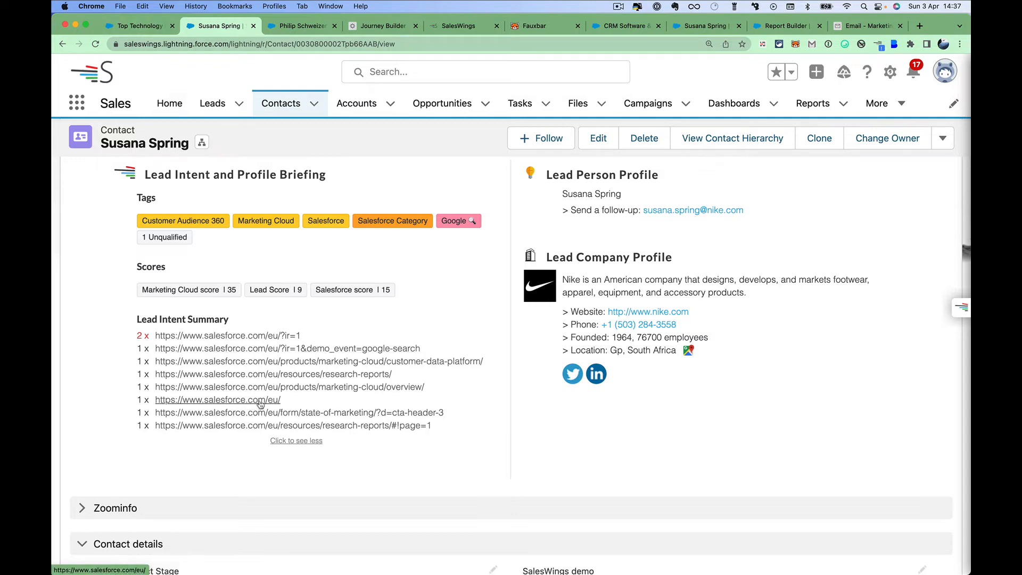
Examine the tags, scores and Lead Intent Summary in the SalesWings briefing on the lead record of the company SalesWings.
click(311, 27)
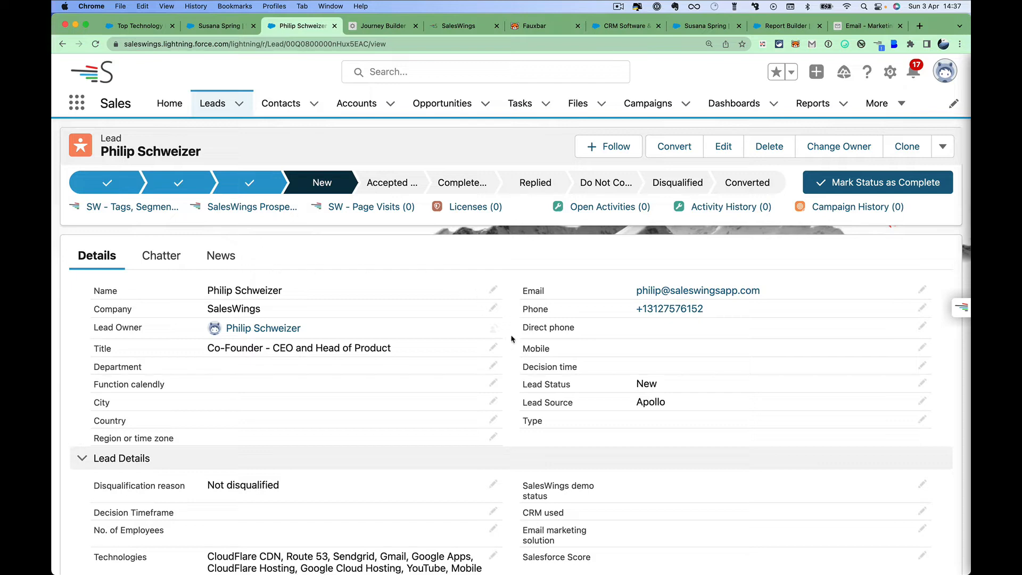
scroll(513, 339, down, 10)
scroll(511, 274, down, 3)
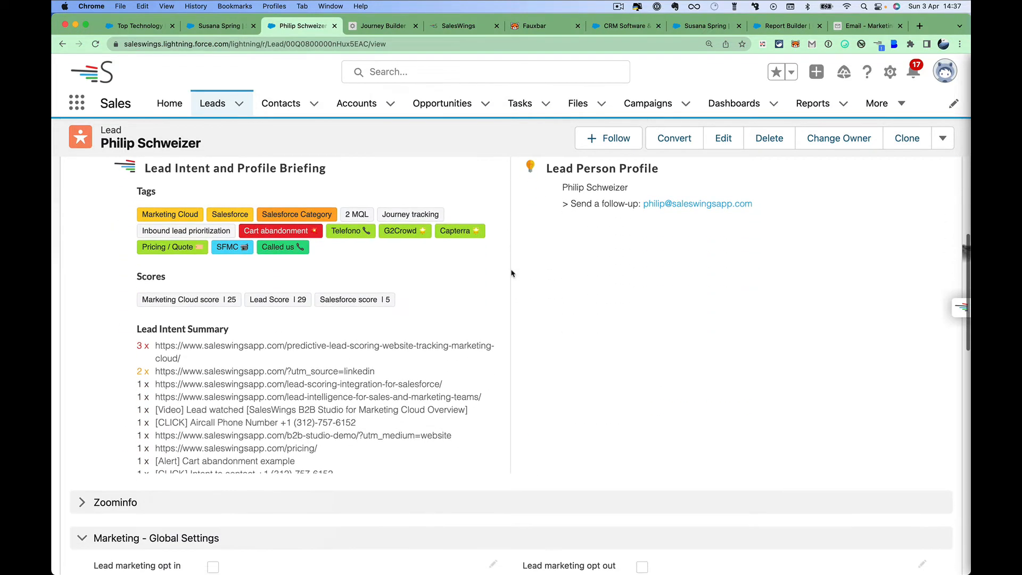
scroll(217, 359, down, 1)
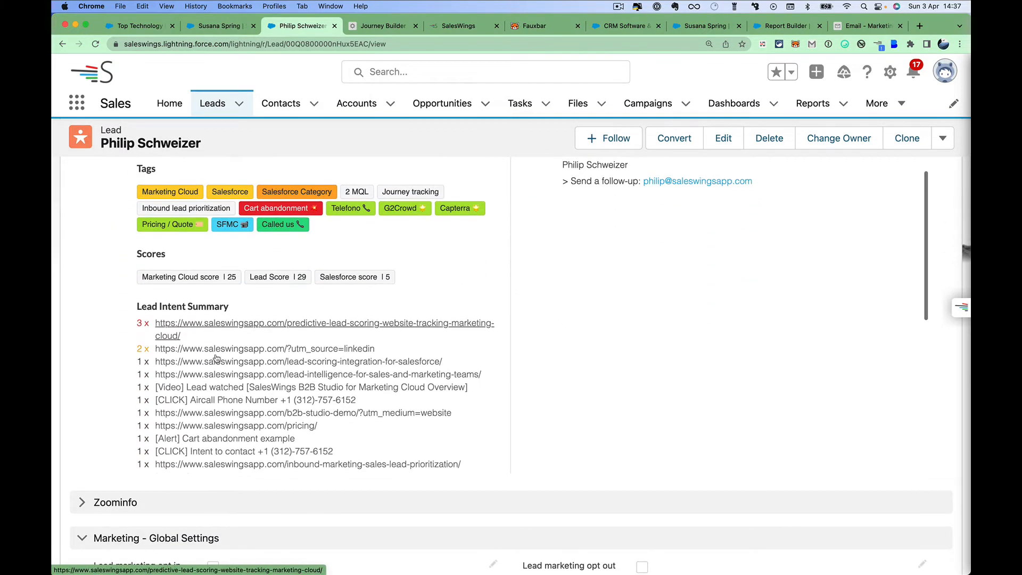
scroll(216, 358, up, 5)
scroll(217, 358, down, 1)
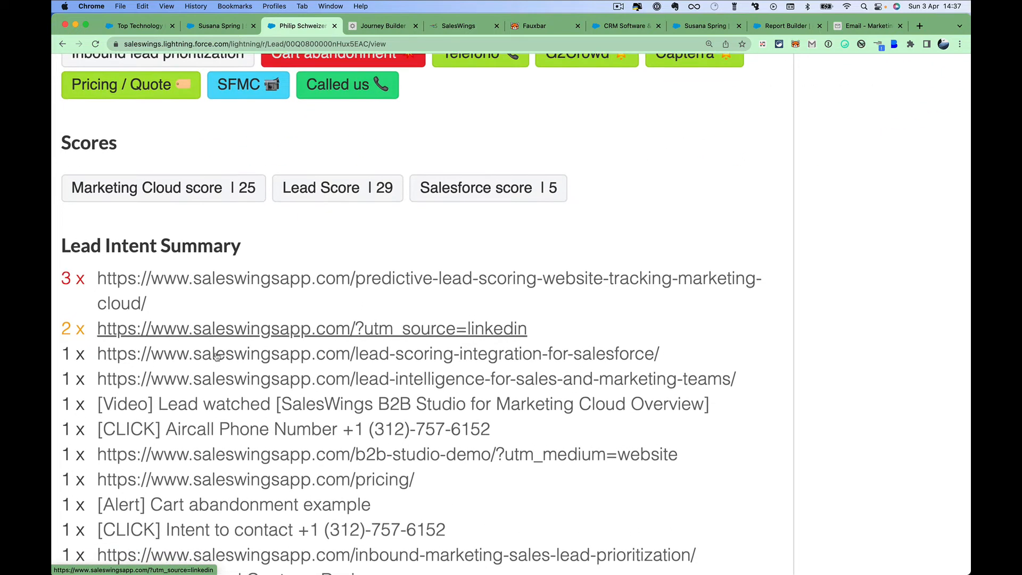
scroll(217, 357, down, 1)
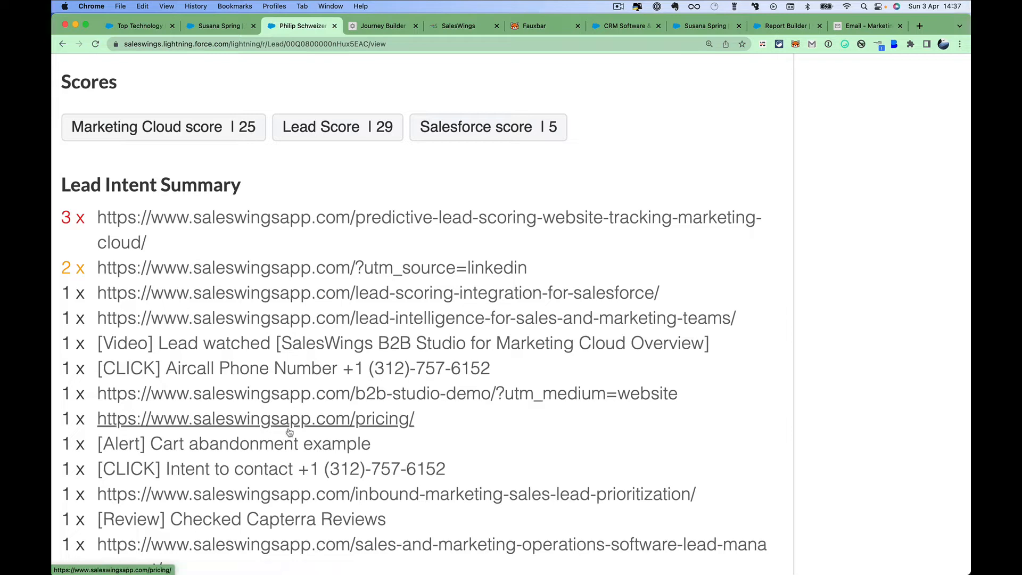
scroll(288, 421, down, 2)
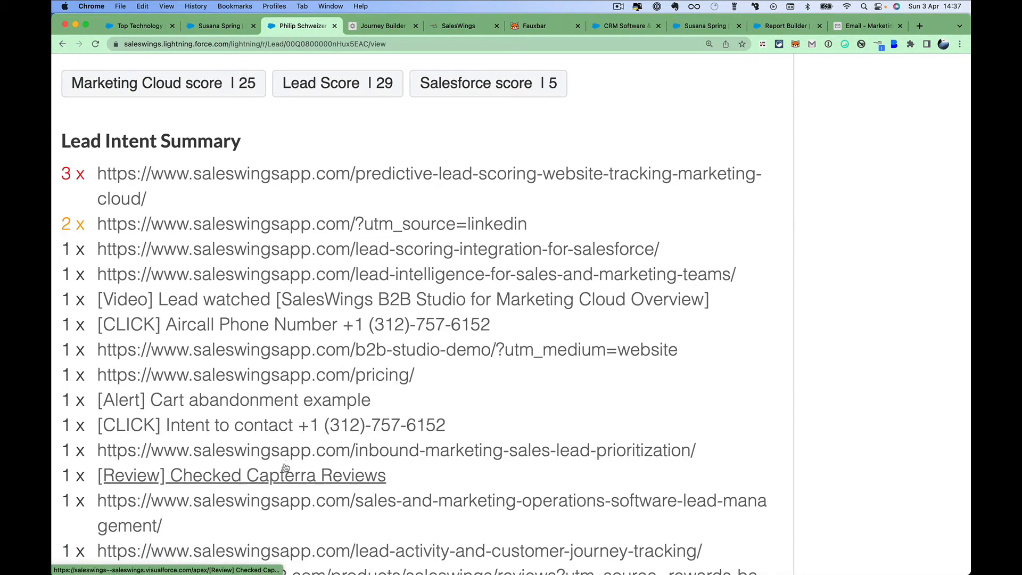
scroll(330, 450, down, 4)
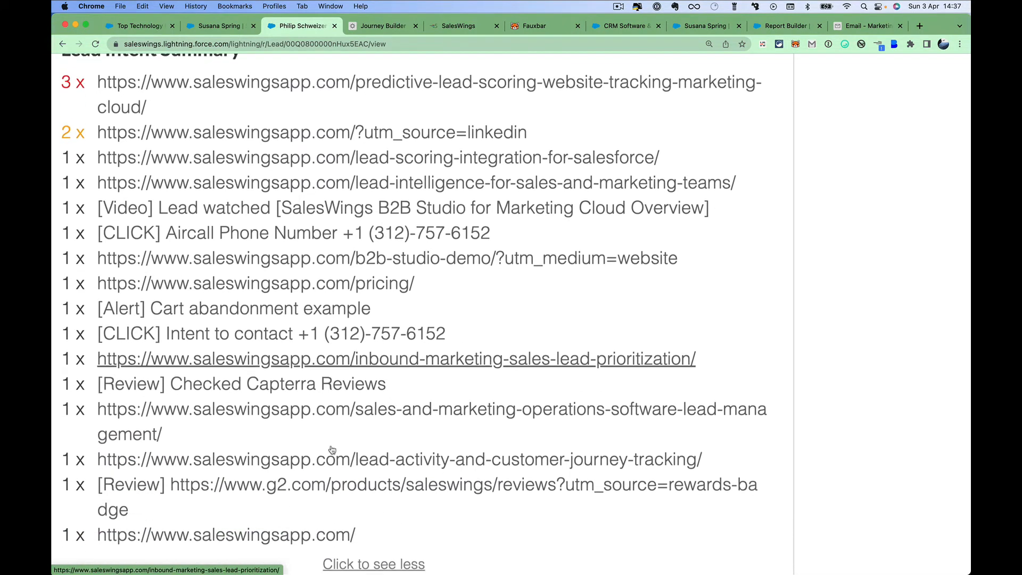
scroll(333, 450, up, 3)
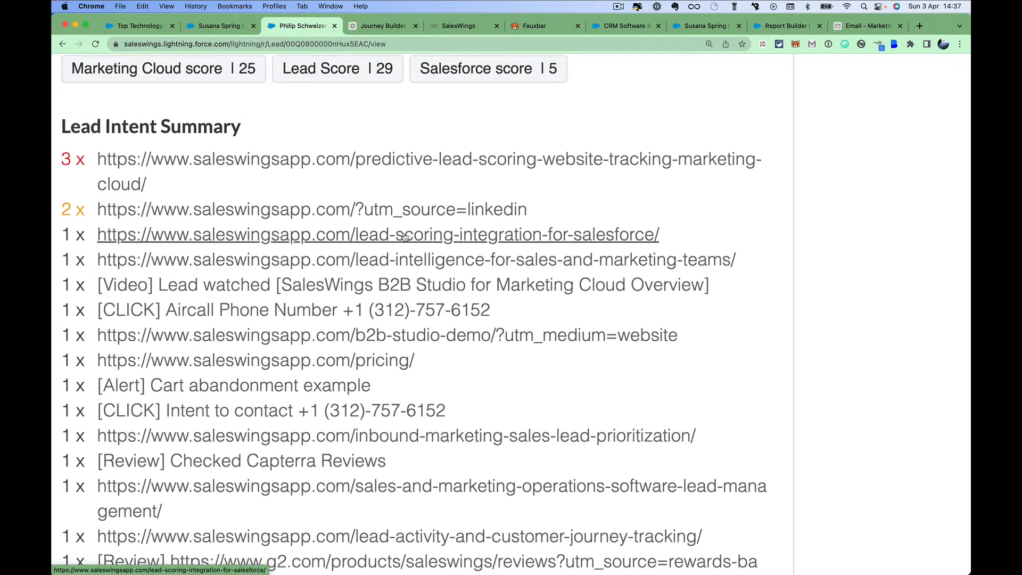
scroll(402, 245, up, 9)
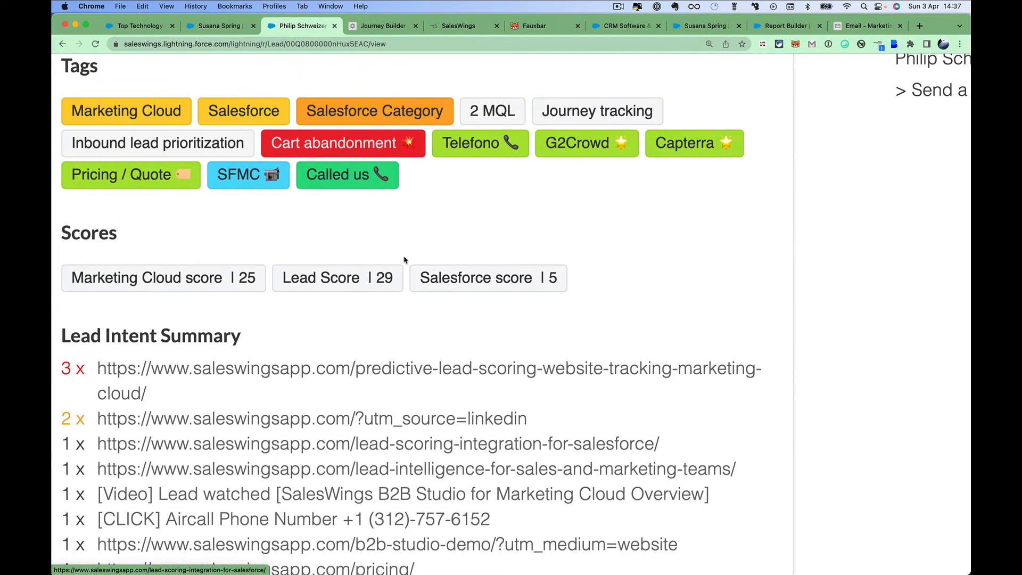
scroll(405, 259, down, 4)
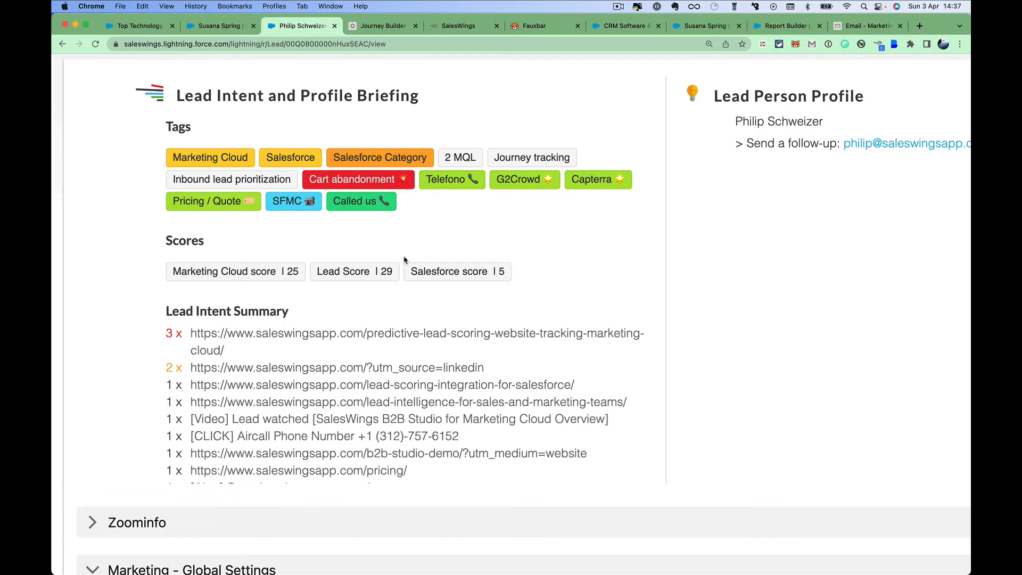
scroll(404, 260, down, 3)
Go back to the Nike contact's record and review the Customer Audience 360 tag and the listed page visits.
click(228, 27)
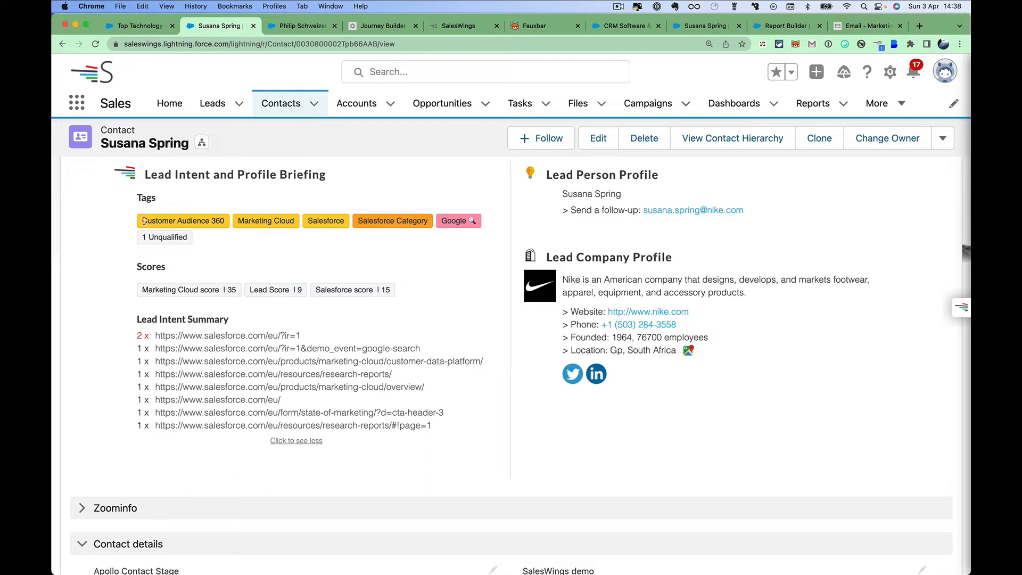
drag(155, 220, 229, 224)
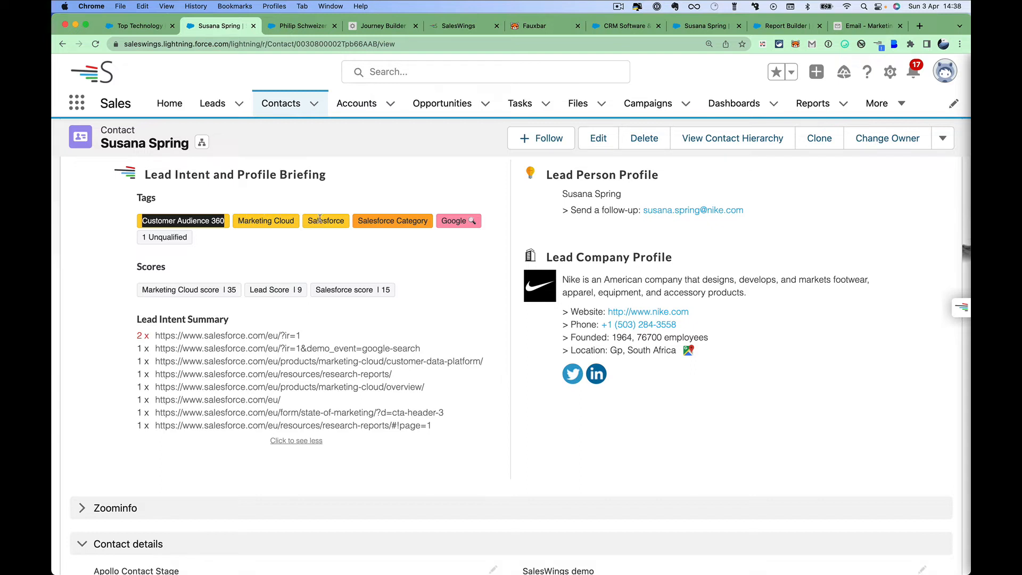
scroll(322, 256, down, 2)
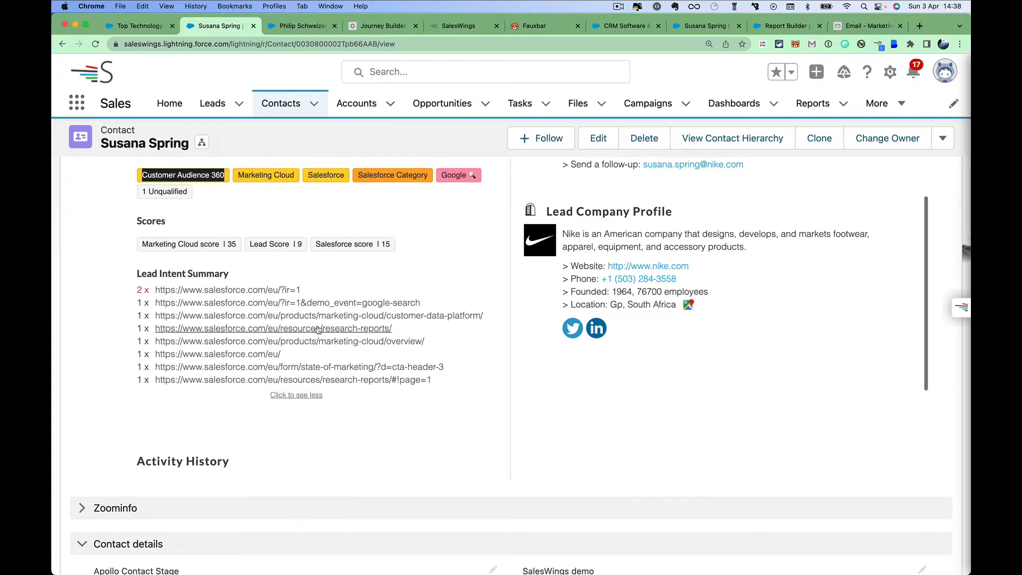
Return to the Salesforce website and open the Environmental Sustainability page from the company's impact topics.
click(140, 26)
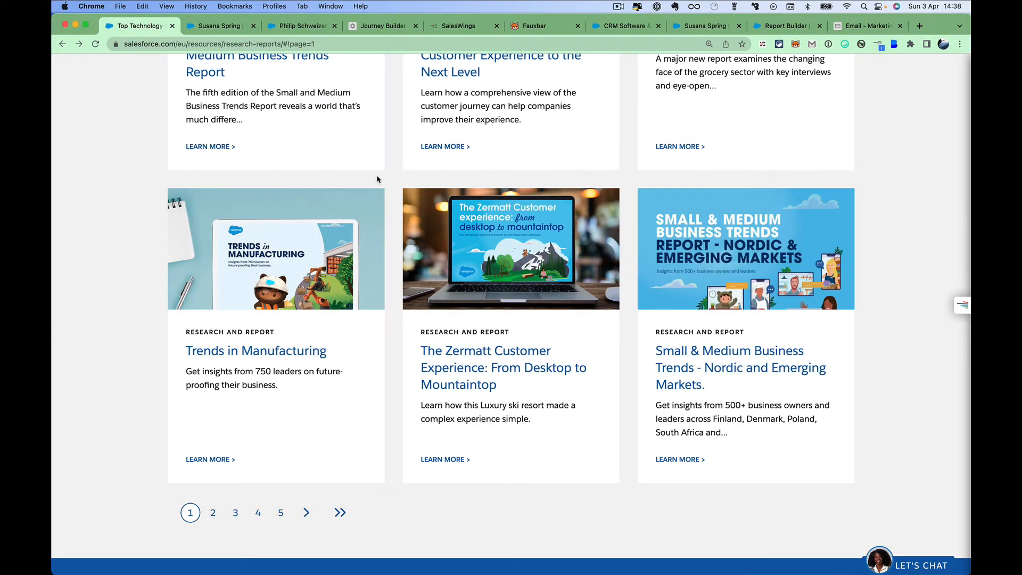
scroll(388, 174, up, 20)
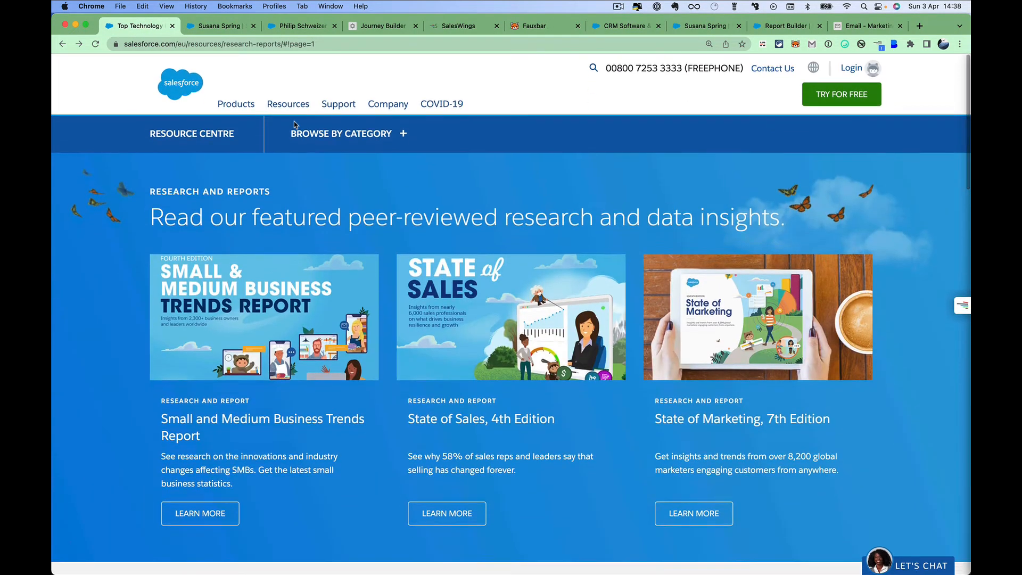
mouse_move(292, 110)
mouse_move(434, 110)
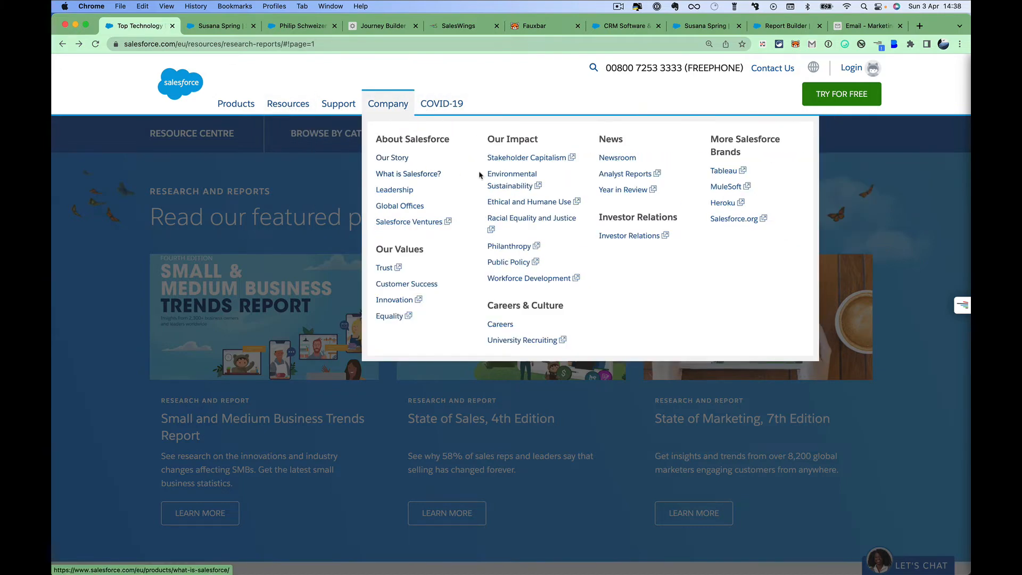
click(521, 179)
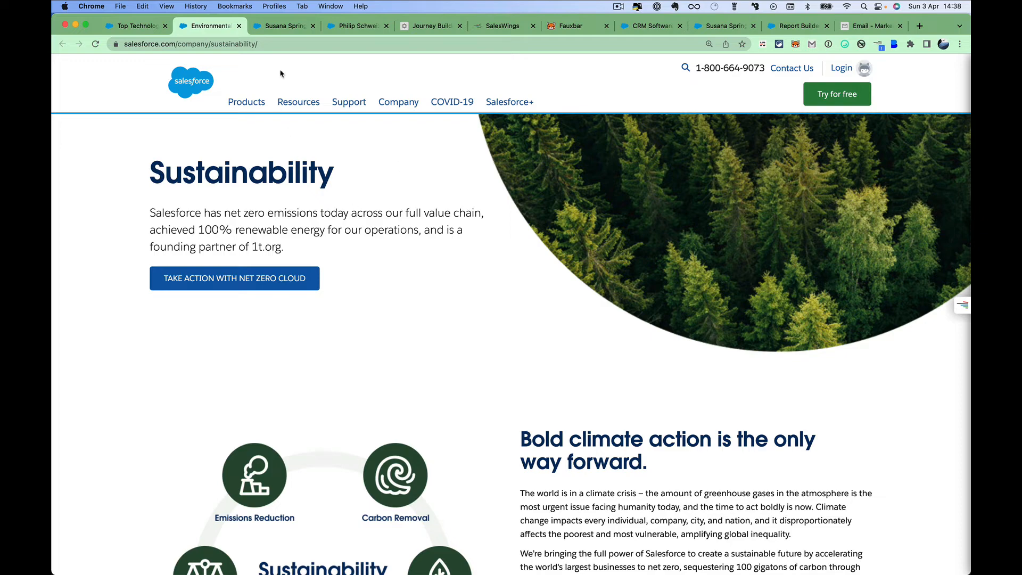
Return to the Nike contact's Salesforce record and review the Sustainability tag, scores, Lead Intent Summary and Activity History.
click(282, 25)
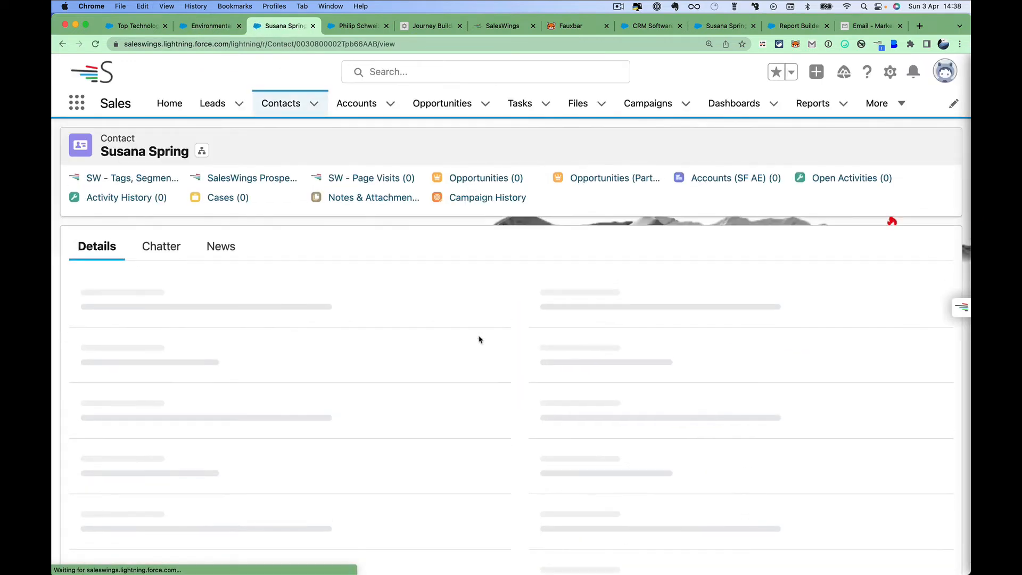
scroll(507, 335, down, 10)
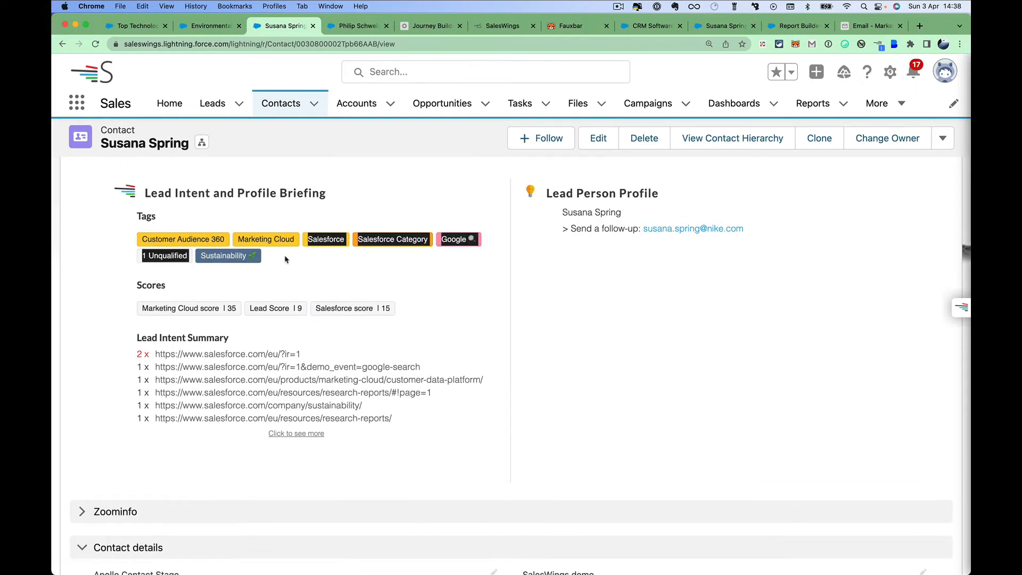
scroll(340, 269, down, 3)
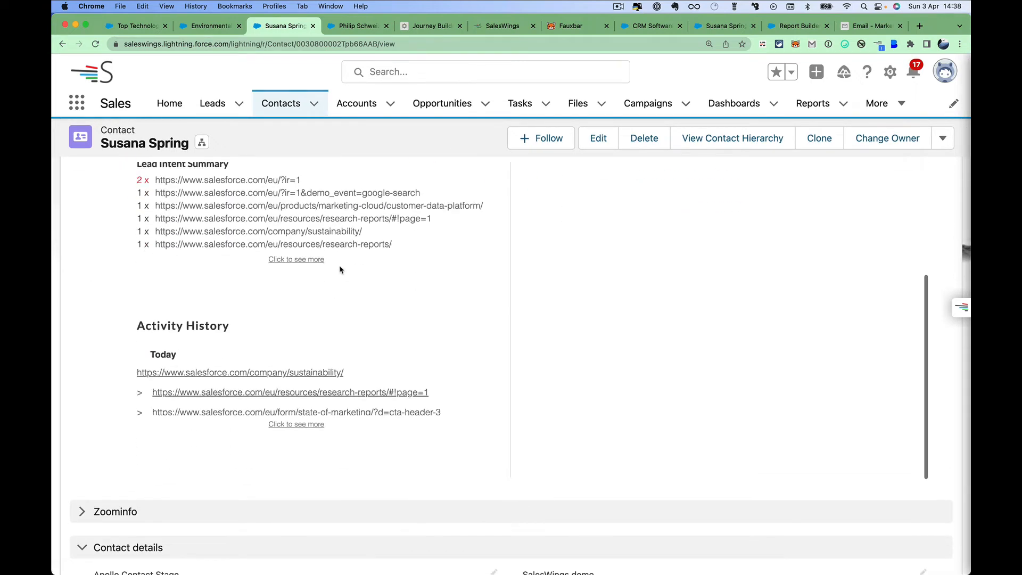
scroll(355, 290, up, 3)
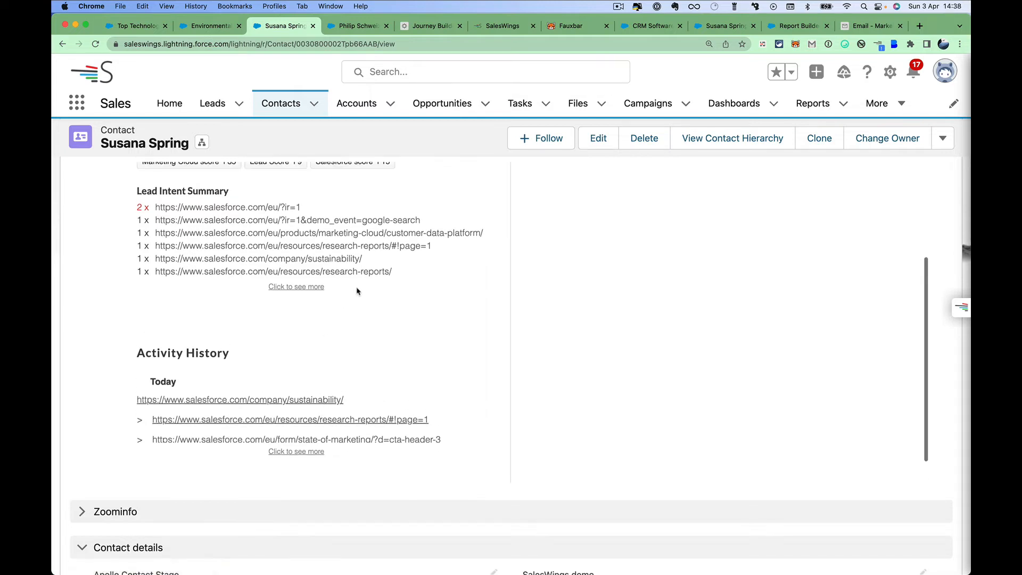
scroll(357, 291, up, 2)
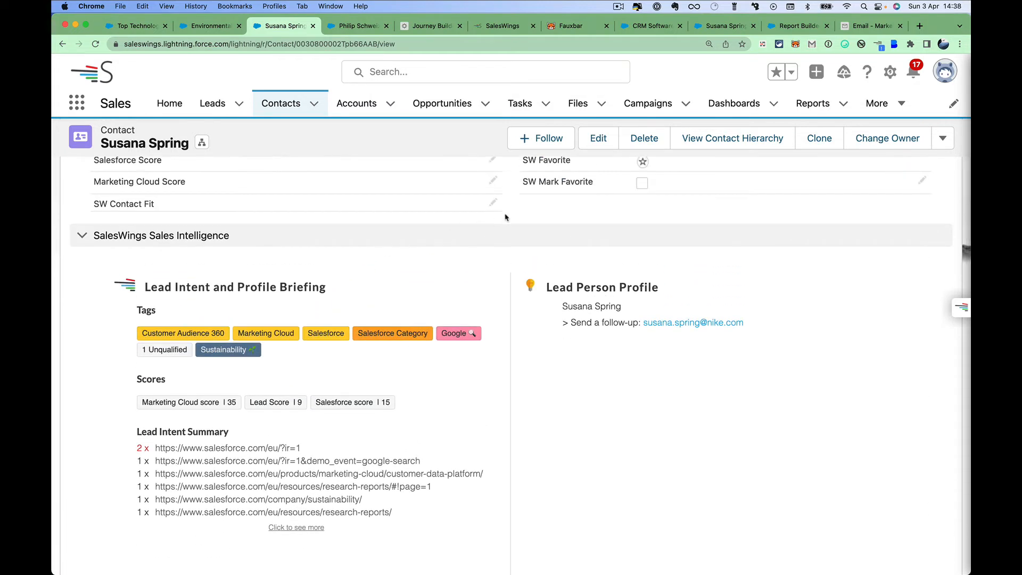
scroll(506, 216, down, 1)
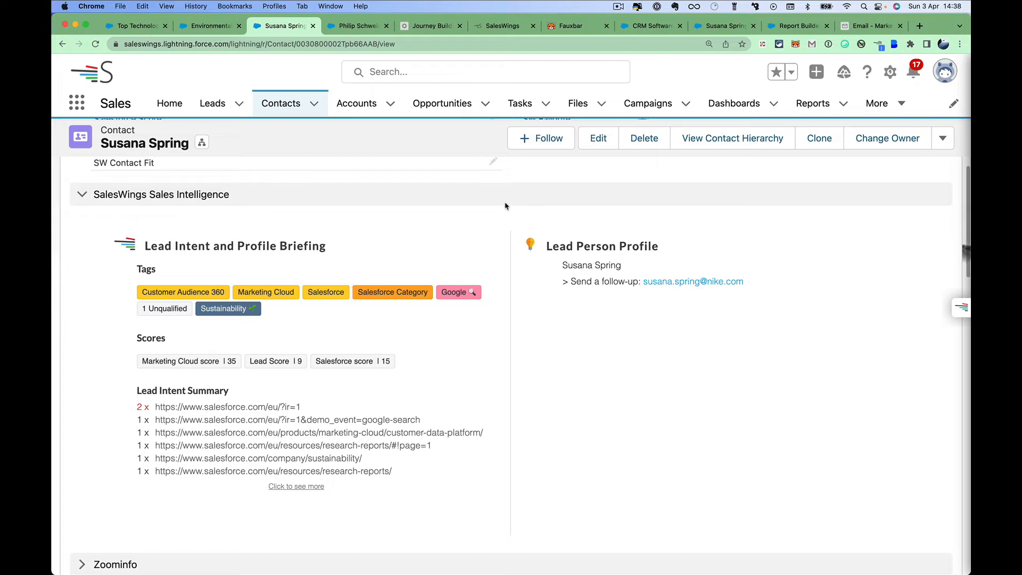
Switch to Journey Builder and present the Whitepaper Journey, leaving its name as it is.
click(434, 27)
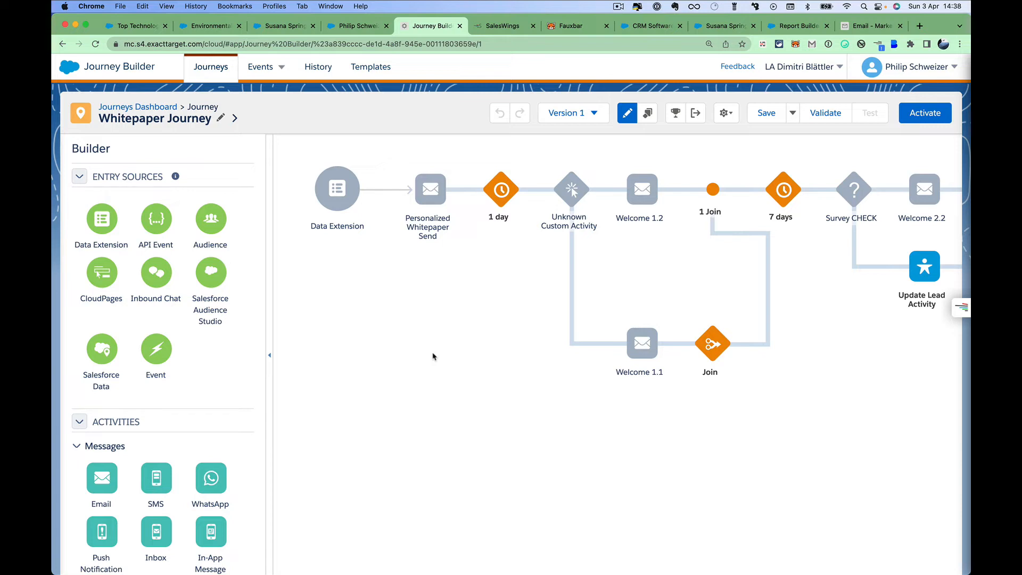
click(141, 119)
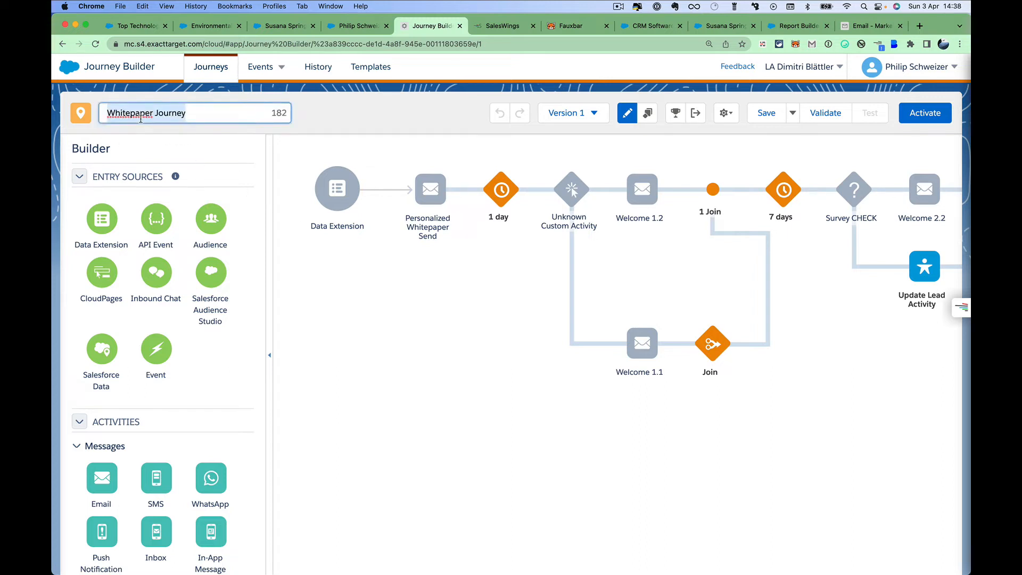
click(367, 130)
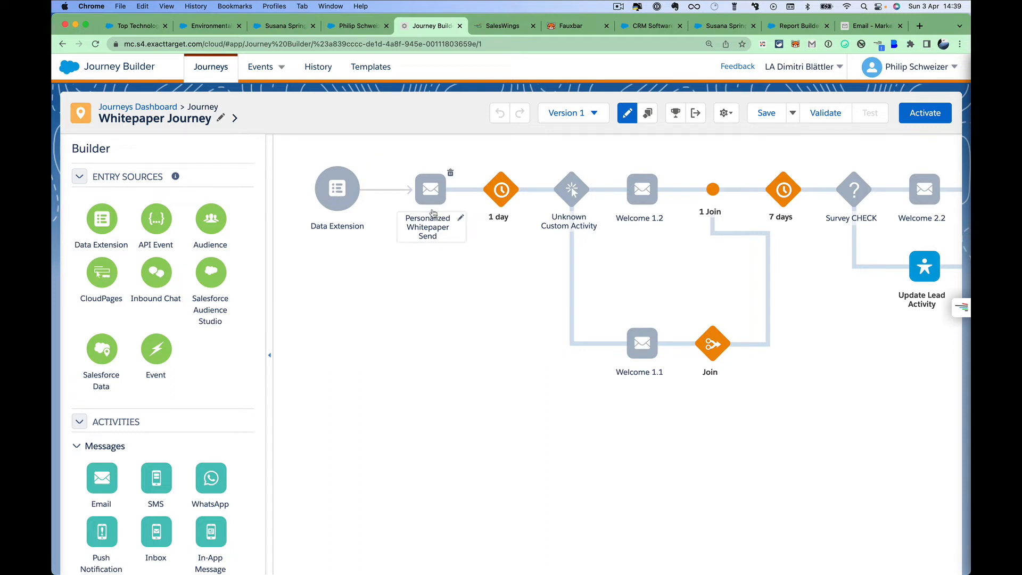
Open the Personalized Whitepaper Send activity, select the Whitepaper send email as its message and return to the activity summary.
click(436, 197)
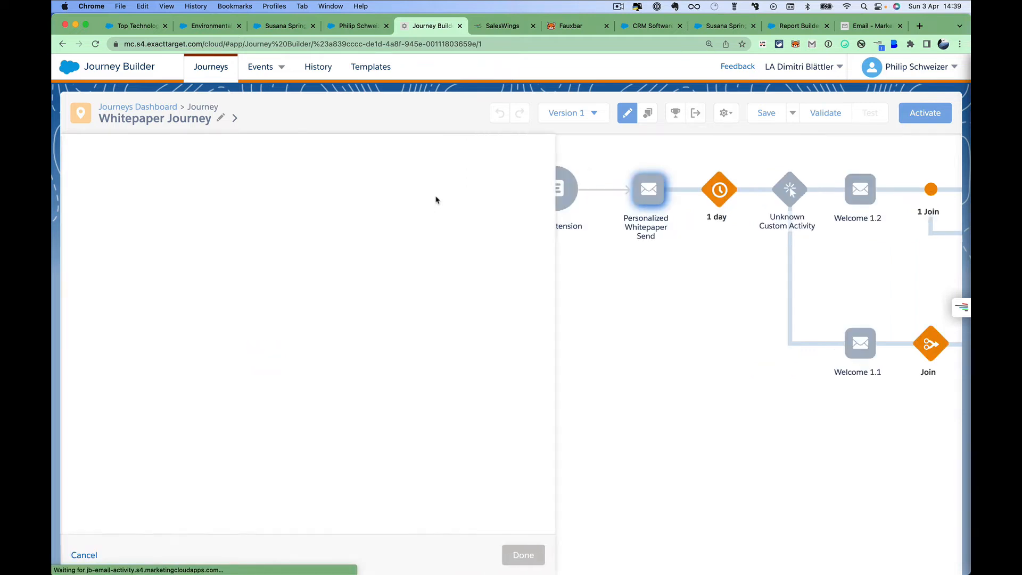
click(289, 394)
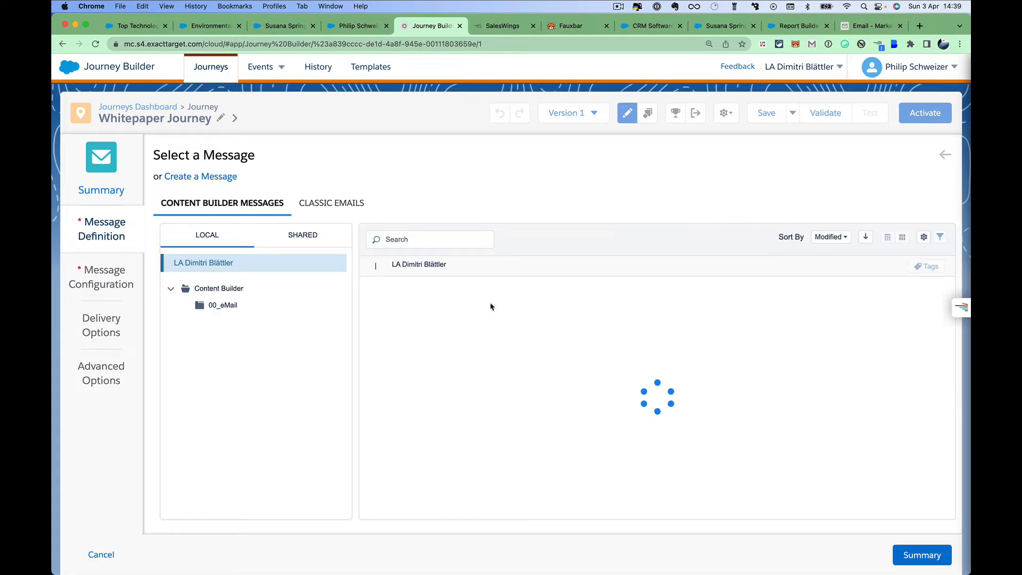
click(533, 306)
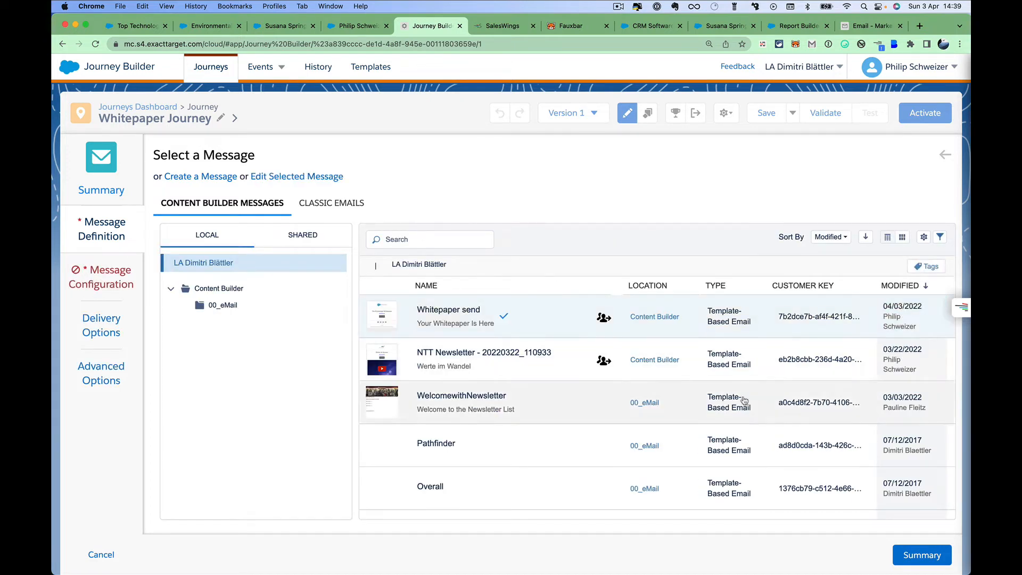
click(910, 555)
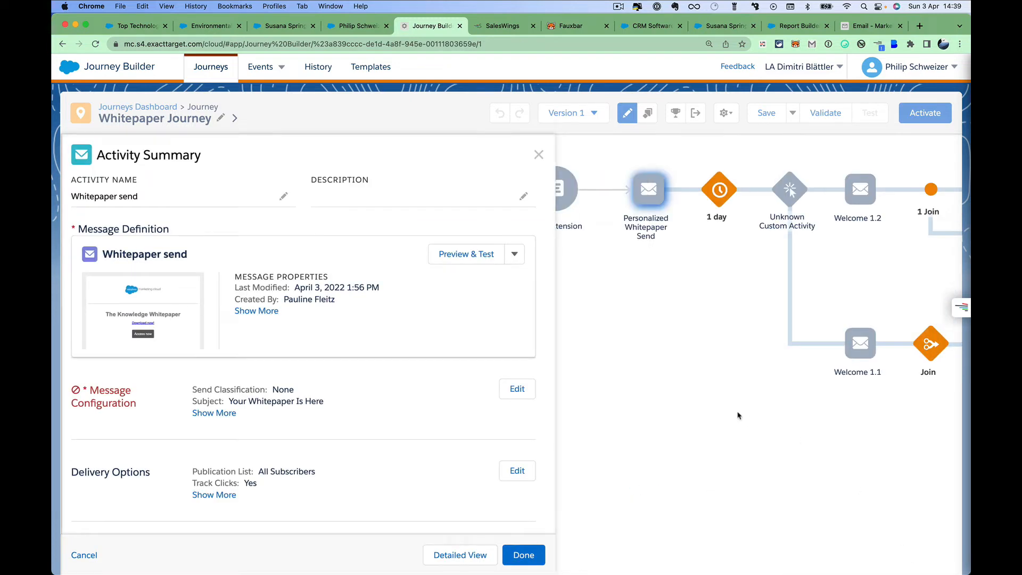
Open the Whitepaper send message for editing and look through its content down to the empty three-column layout.
click(515, 254)
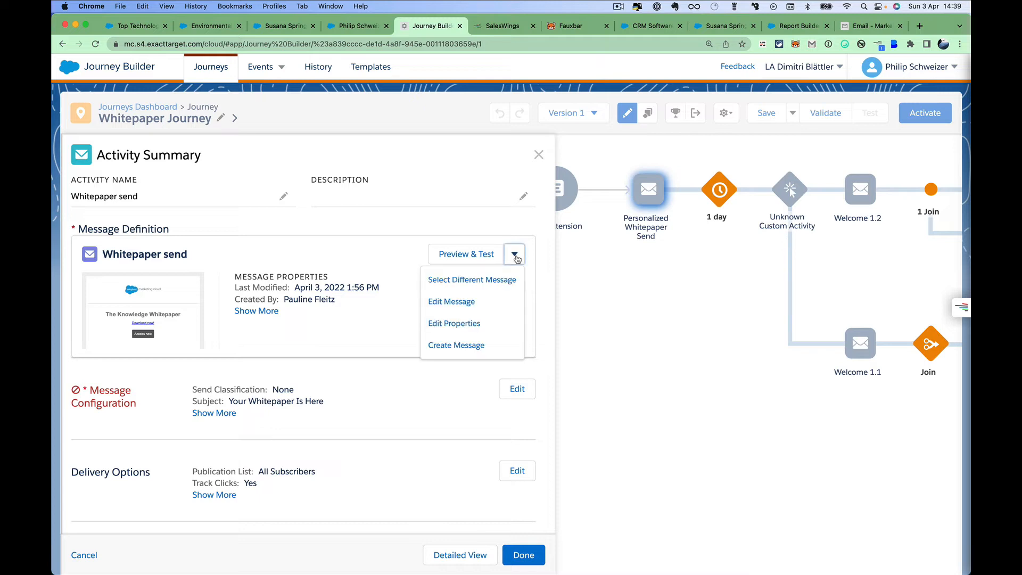
click(477, 302)
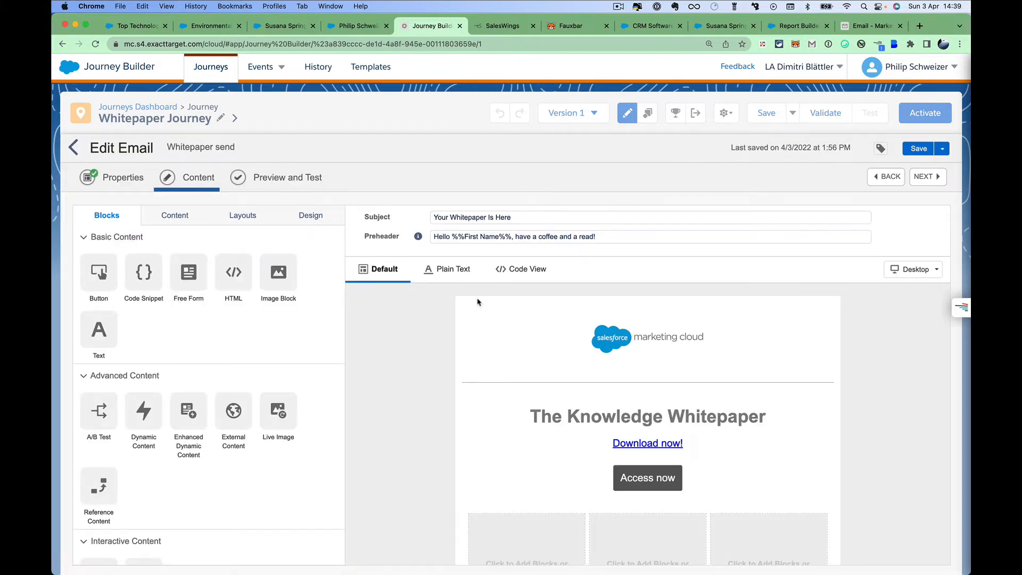
scroll(414, 387, down, 3)
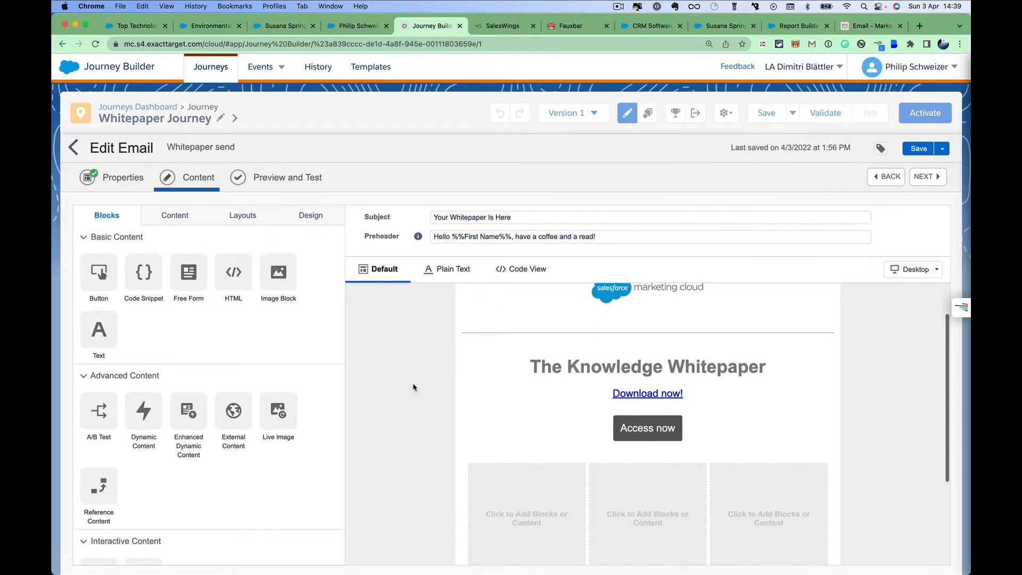
scroll(414, 387, down, 1)
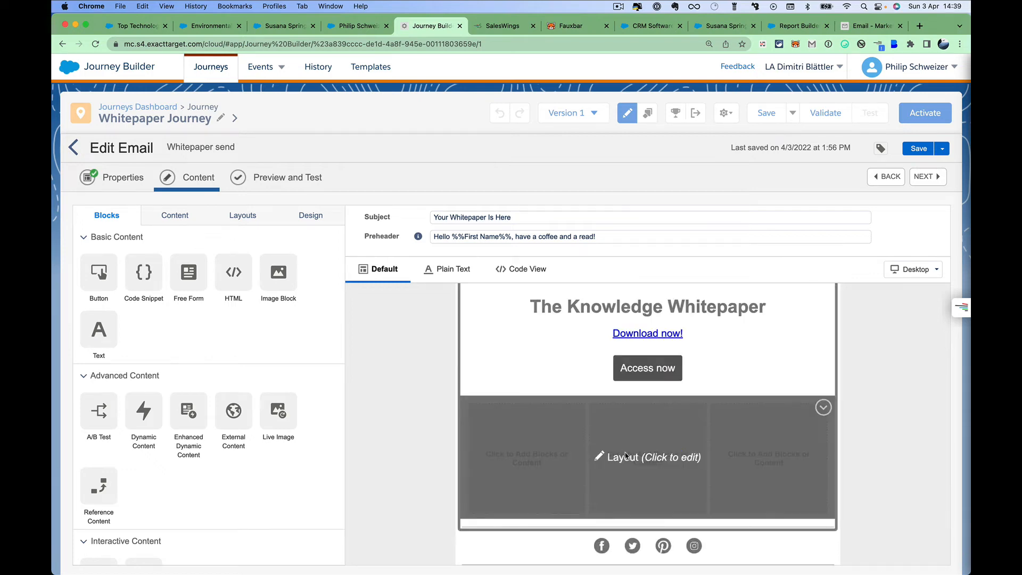
scroll(628, 456, up, 3)
scroll(639, 458, down, 4)
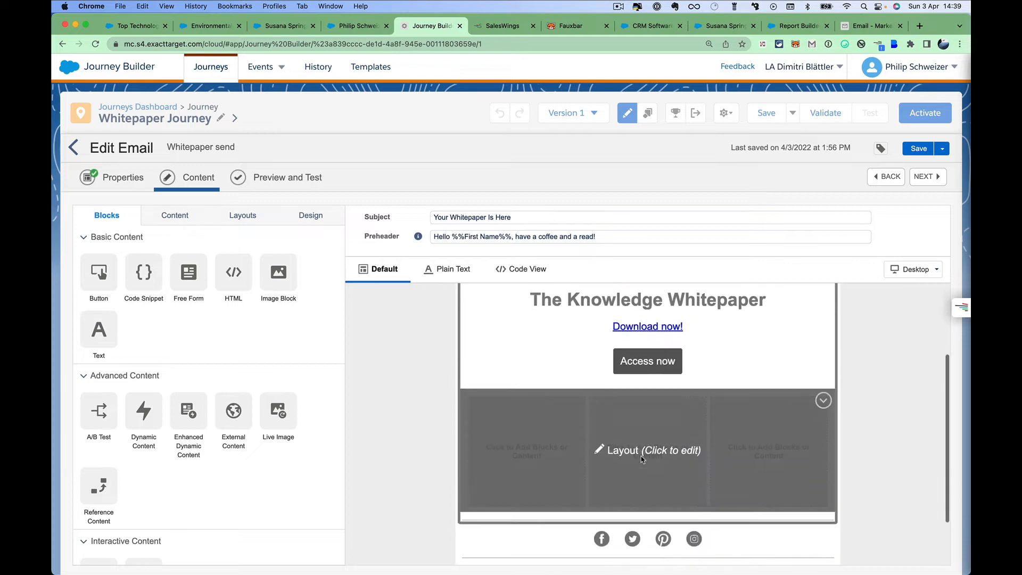
scroll(642, 464, up, 1)
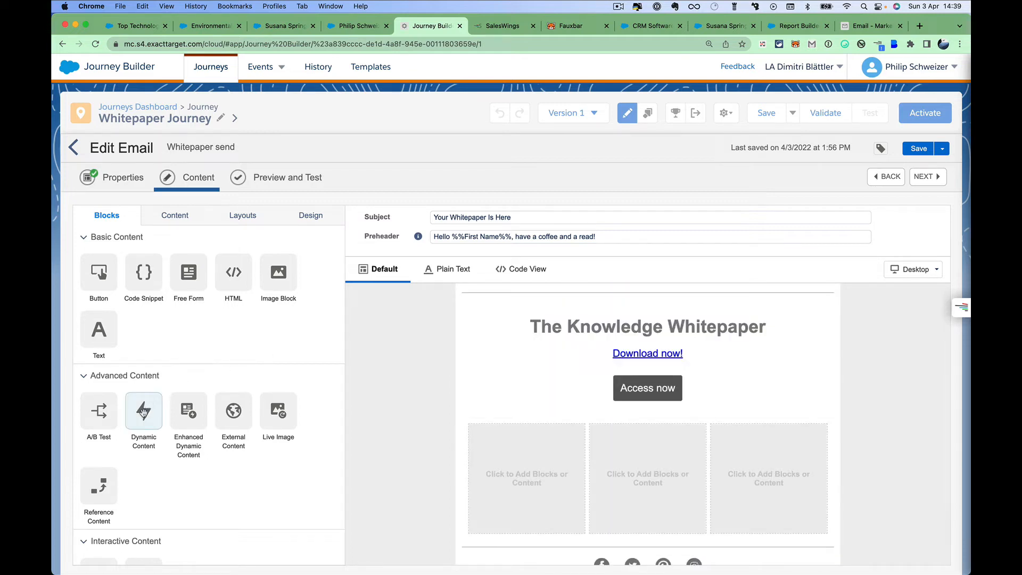
drag(142, 413, 651, 484)
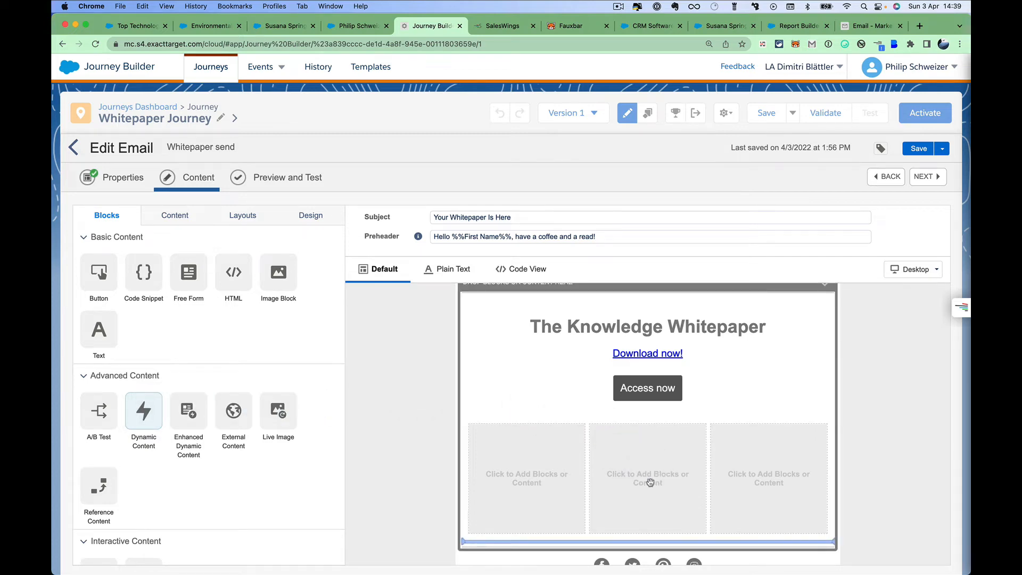
scroll(650, 483, down, 3)
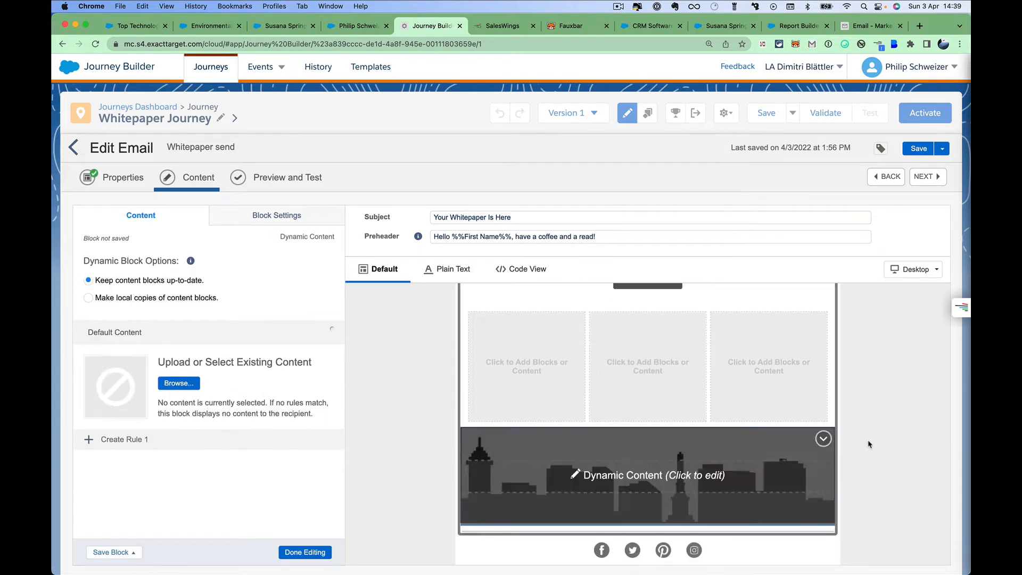
click(823, 438)
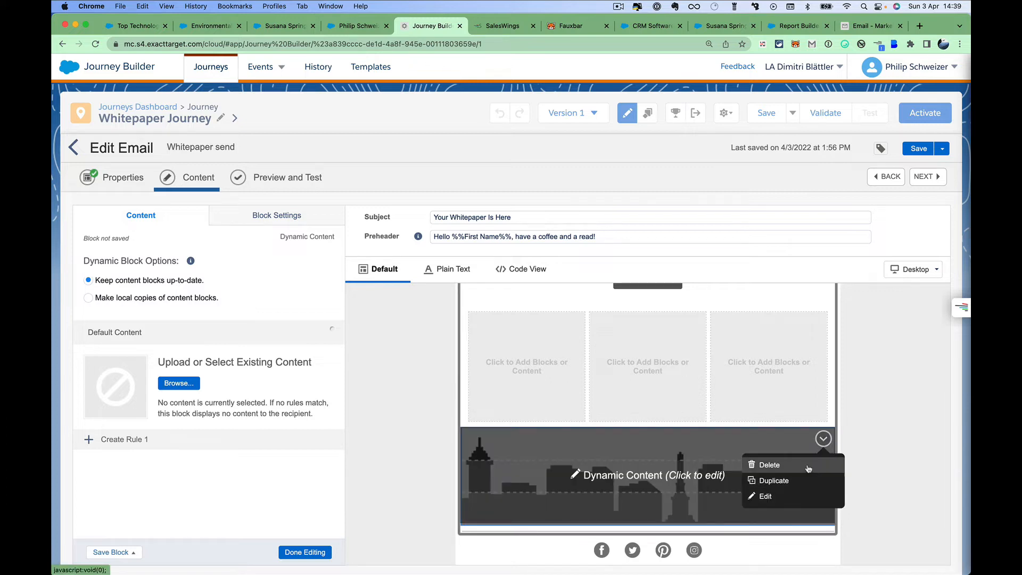
click(815, 463)
Open the three-column layout for editing and add a Dynamic Content block to its middle column.
click(664, 486)
click(655, 406)
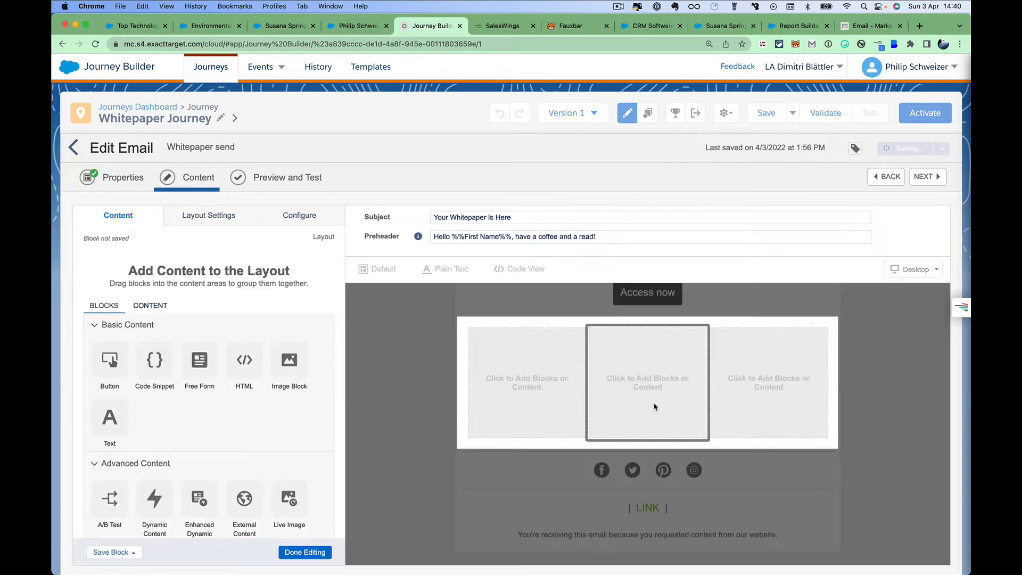
scroll(290, 389, down, 3)
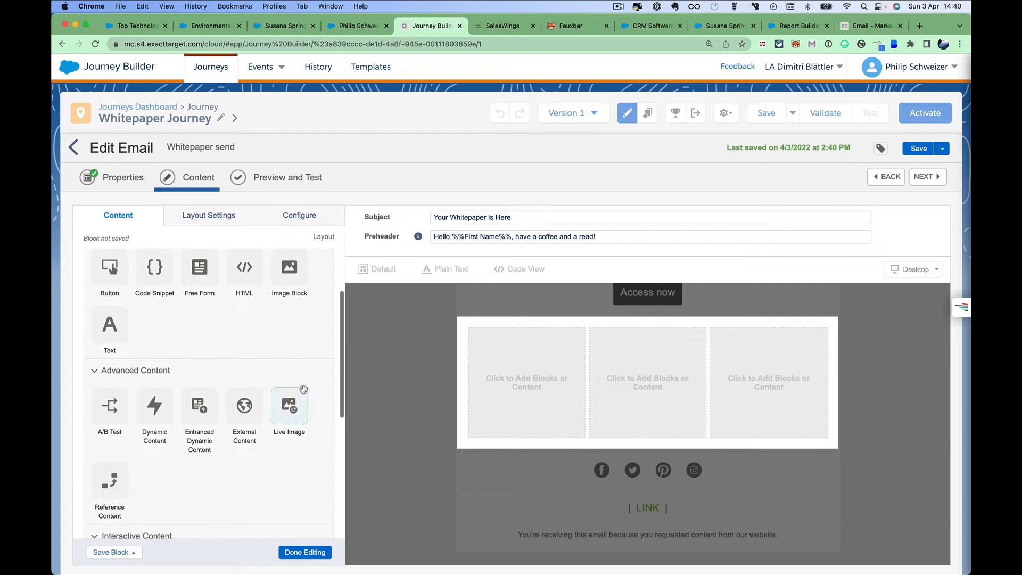
drag(154, 400, 652, 408)
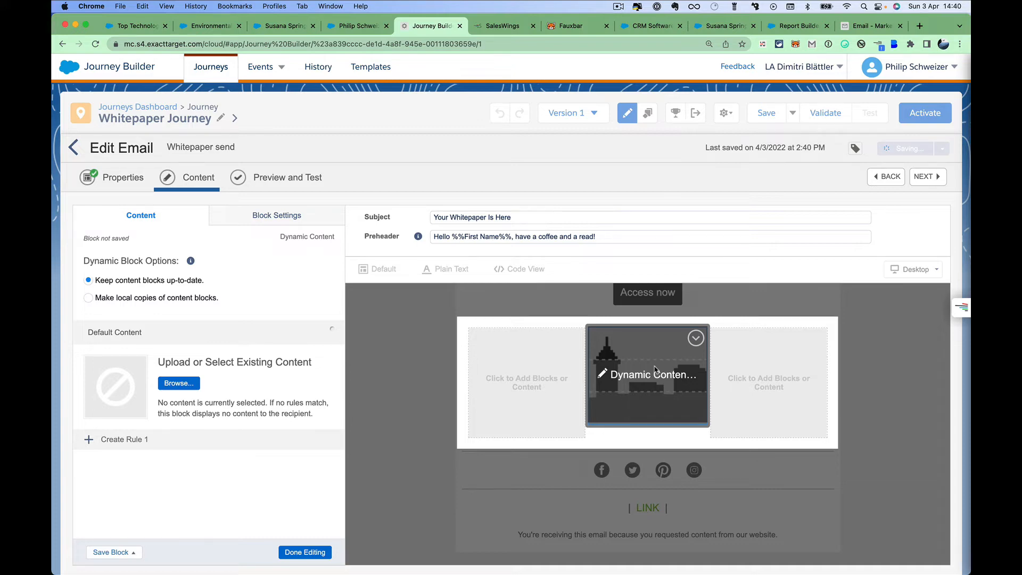
Set the dynamic block's default content to the existing image launch-video-button-2.png.
click(188, 384)
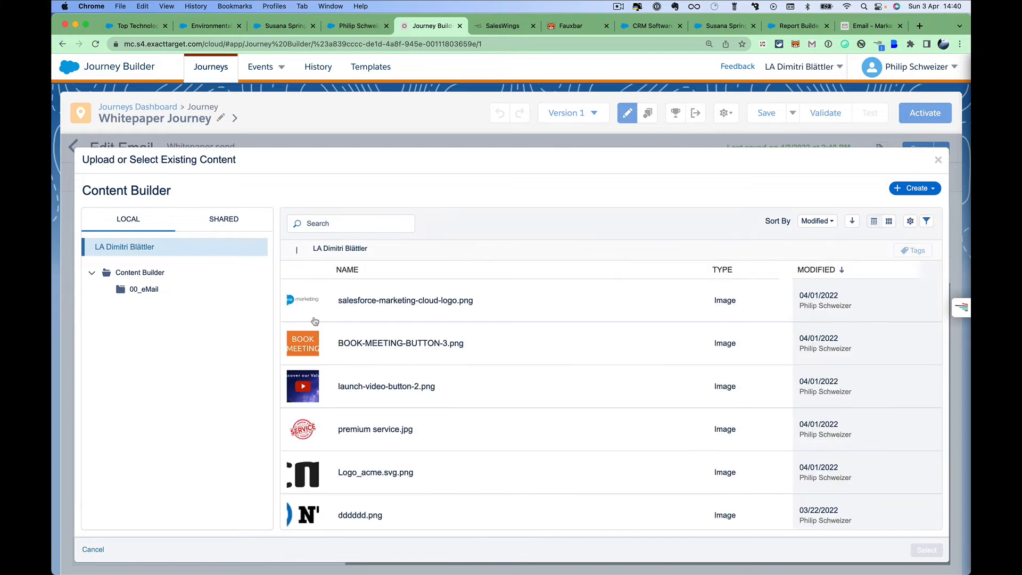
click(574, 391)
click(926, 550)
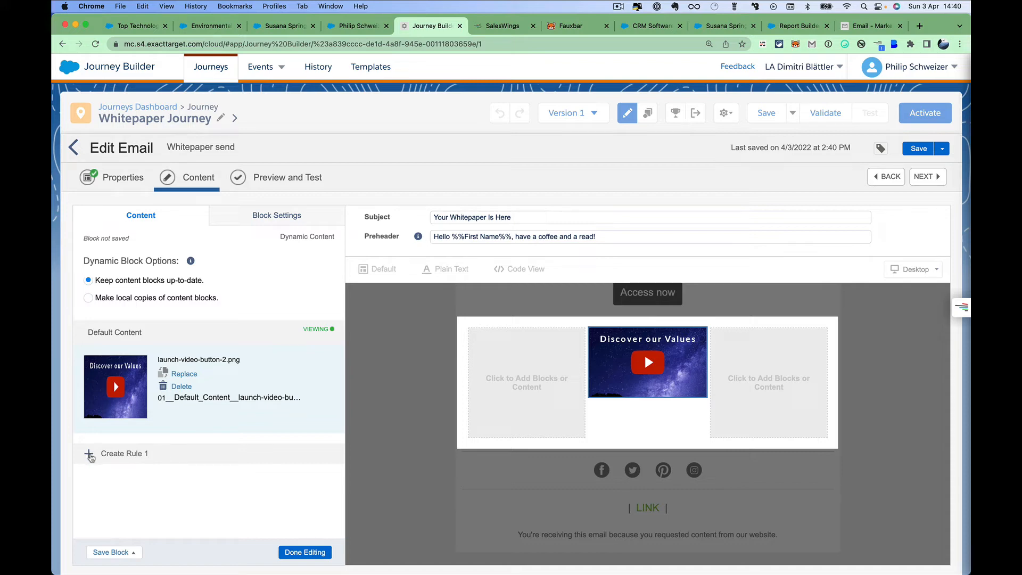
Create Rule 1 for the dynamic block from a data extension or audience, checking the Sustainability tag on the Nike contact's record.
click(90, 456)
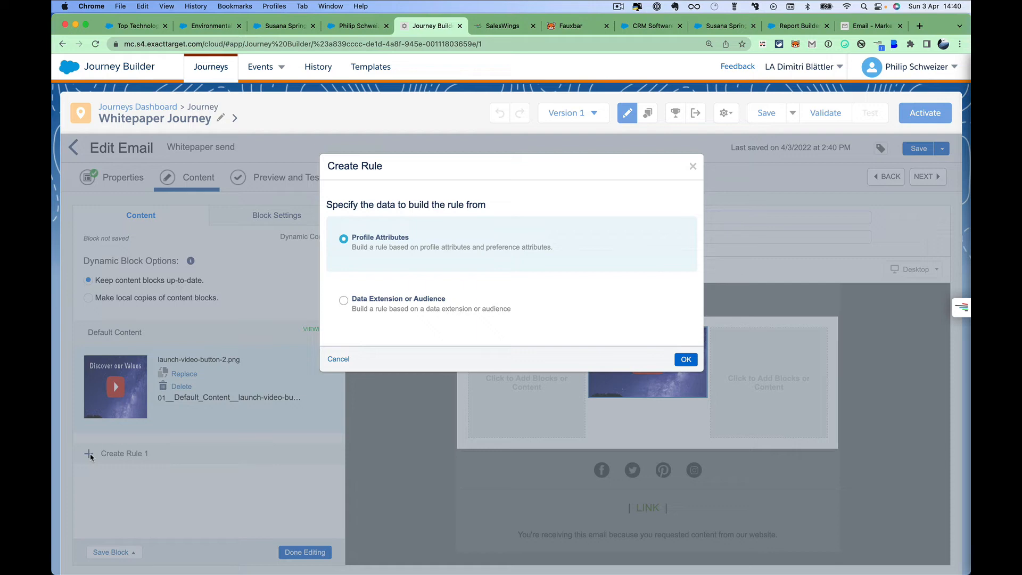
click(344, 301)
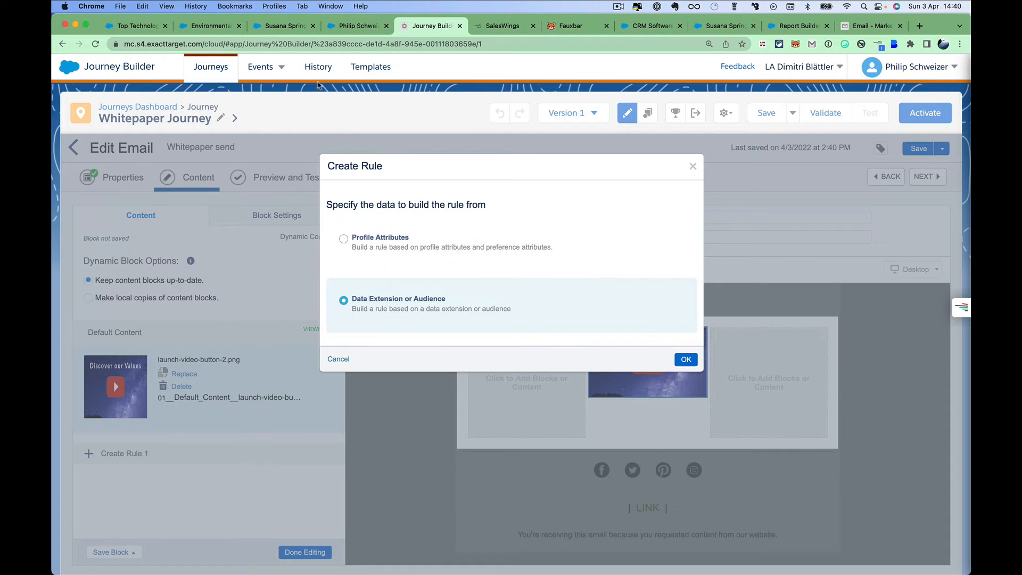
click(286, 26)
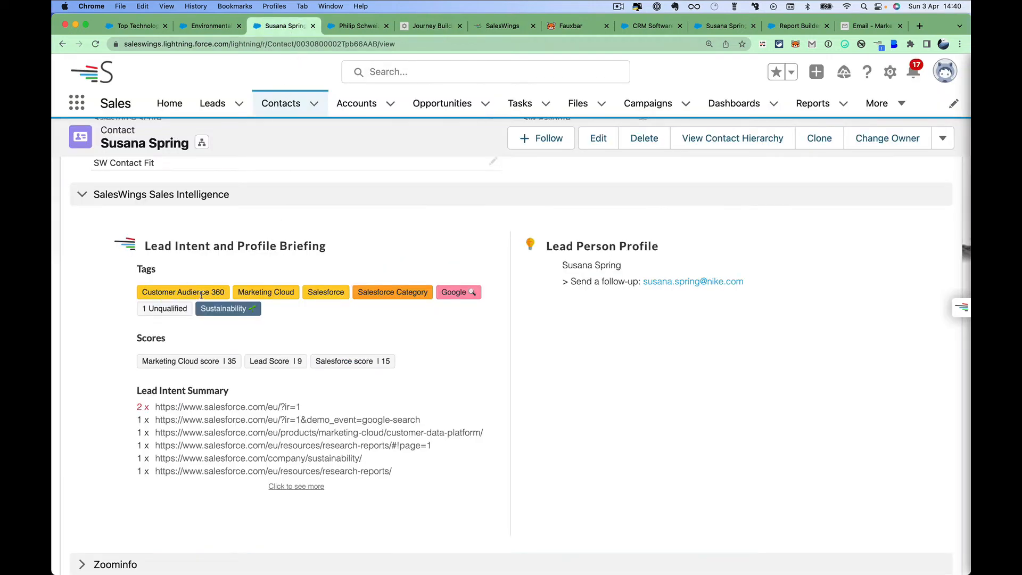
double_click(228, 309)
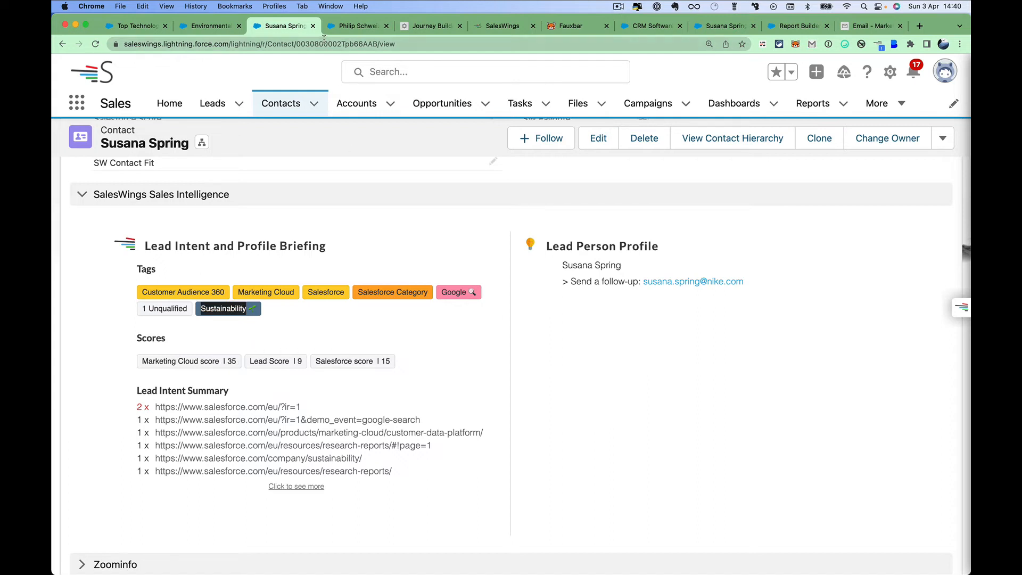
click(426, 25)
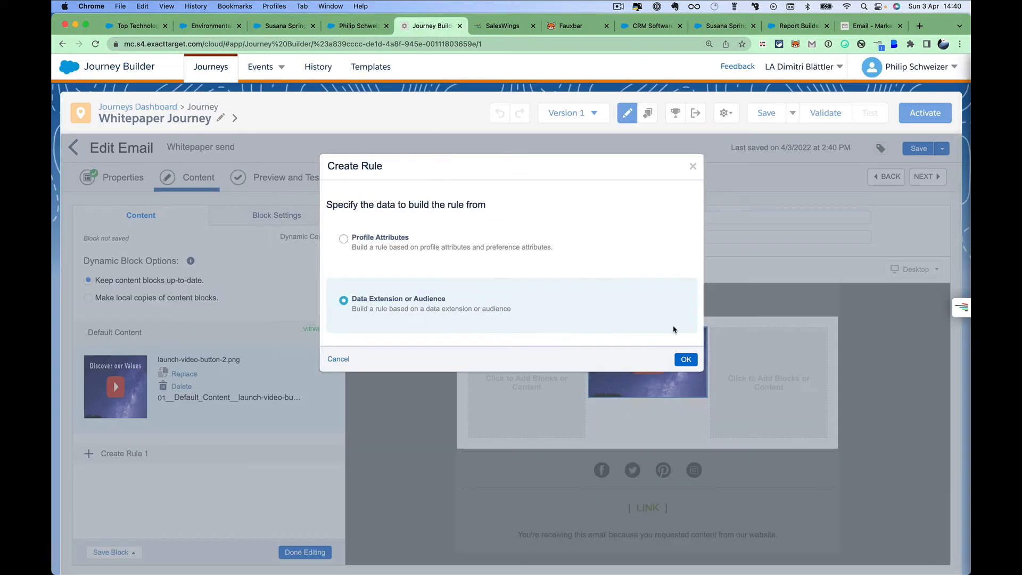
click(681, 359)
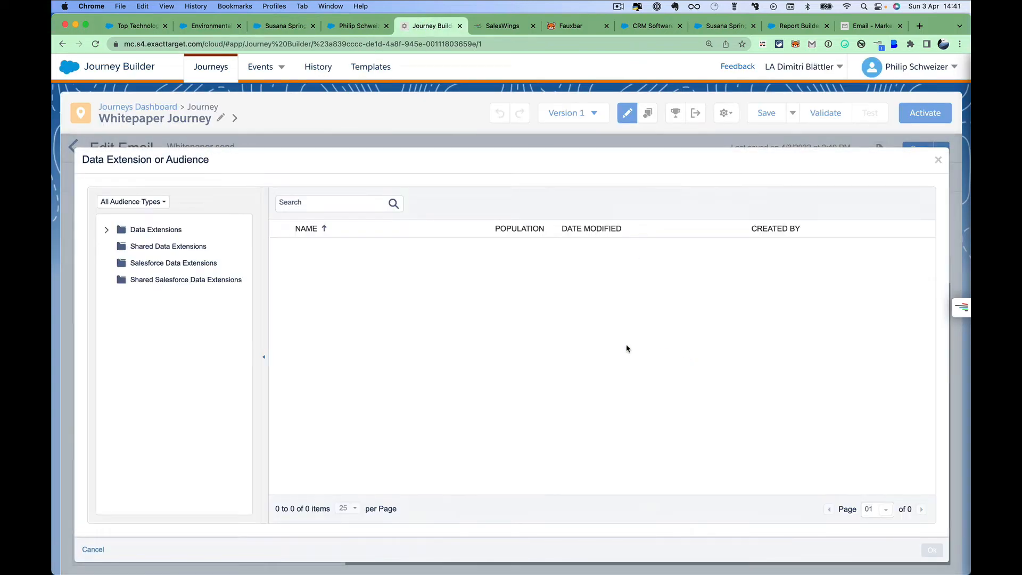
Search the Data Extensions folder for "helium".
click(169, 230)
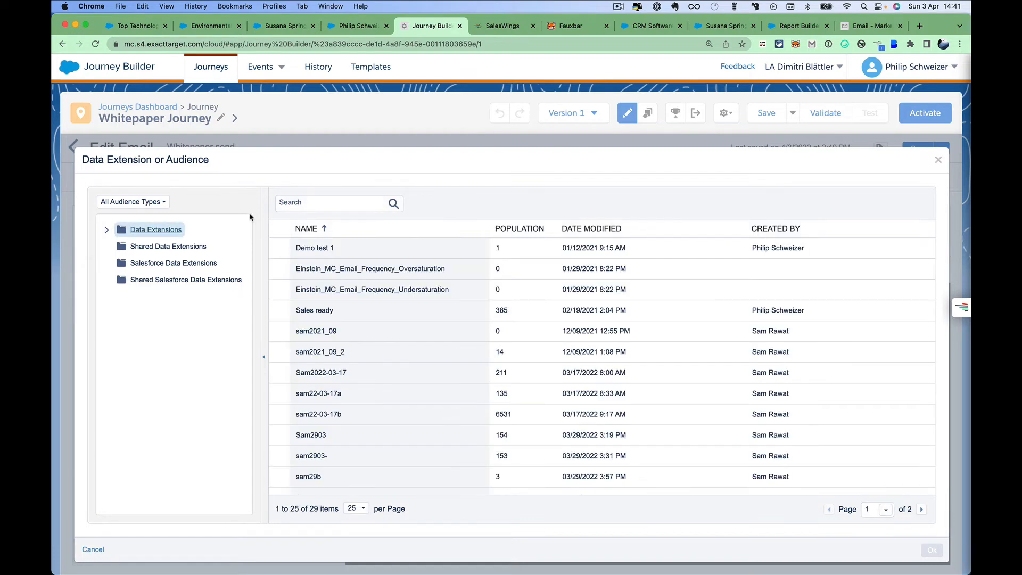
text(helium)
click(394, 204)
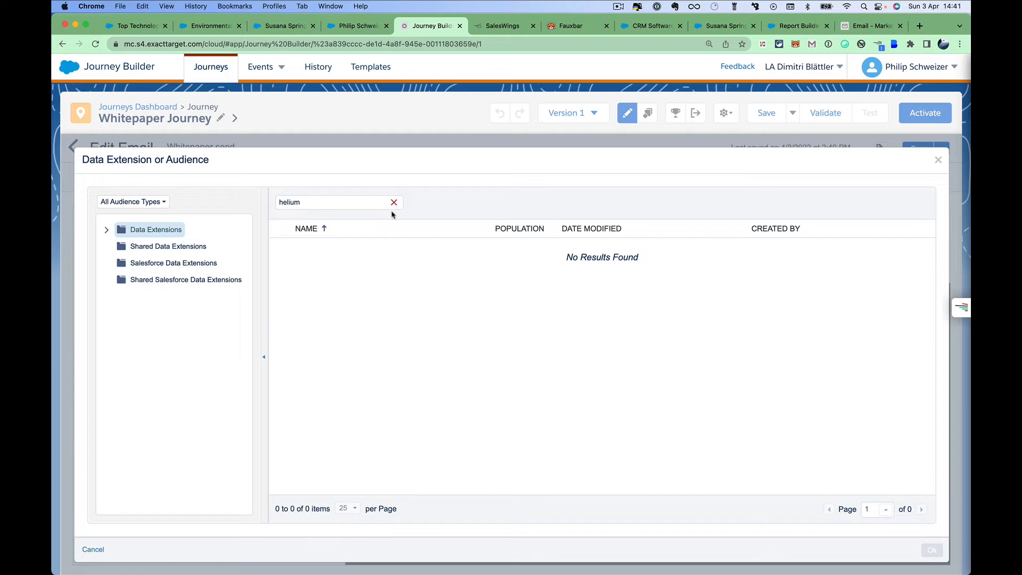
Search the data extensions for "lead" and browse the Salesforce Data Extensions and SalesWings Demos folders.
key(super+a)
text(lead)
key(Return)
click(106, 229)
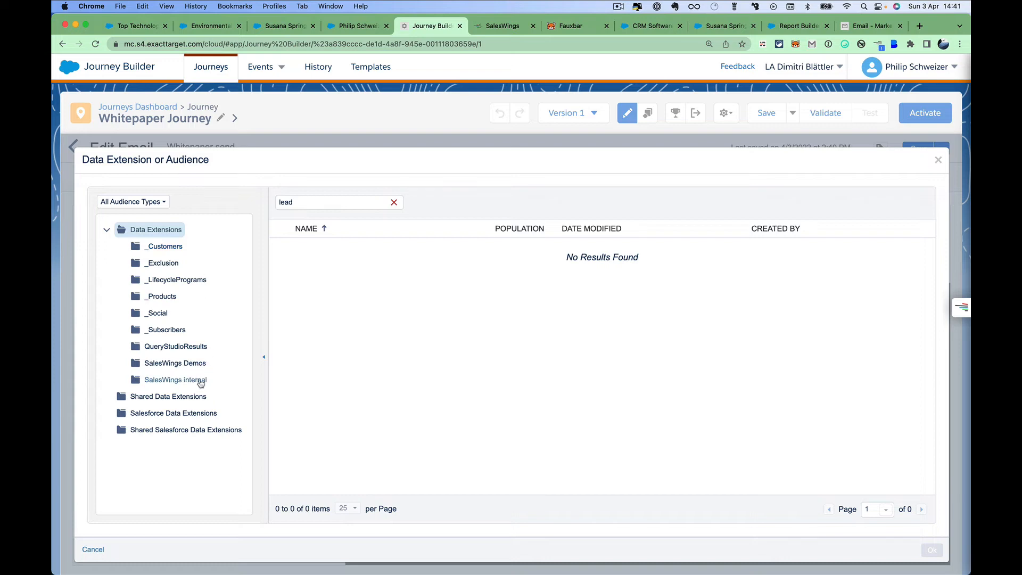
click(199, 415)
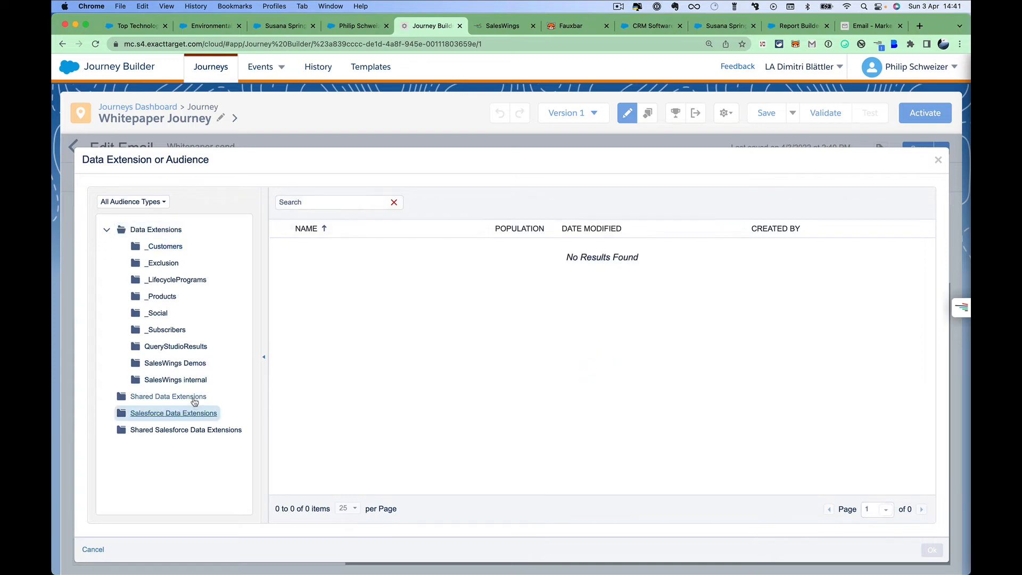
click(187, 362)
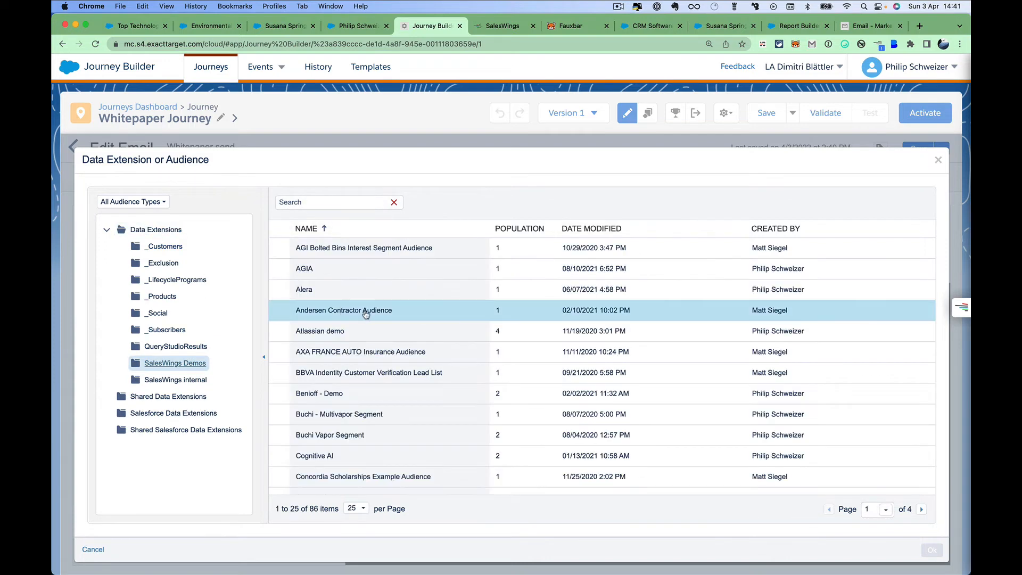
Choose SW_Lead_saleswingsapp_helium from the Data Extensions folder as the source for Rule 1.
click(156, 230)
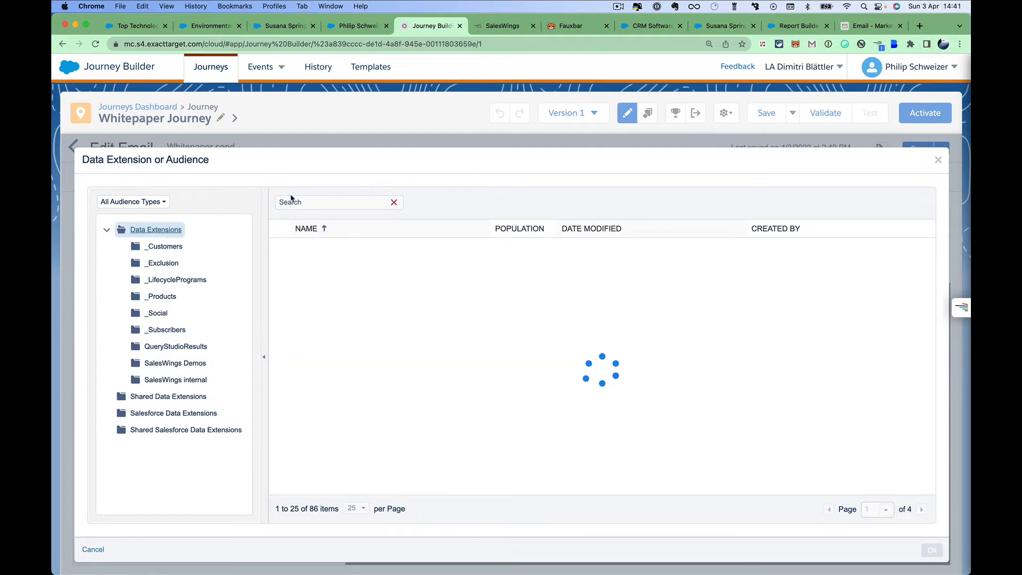
scroll(391, 376, down, 5)
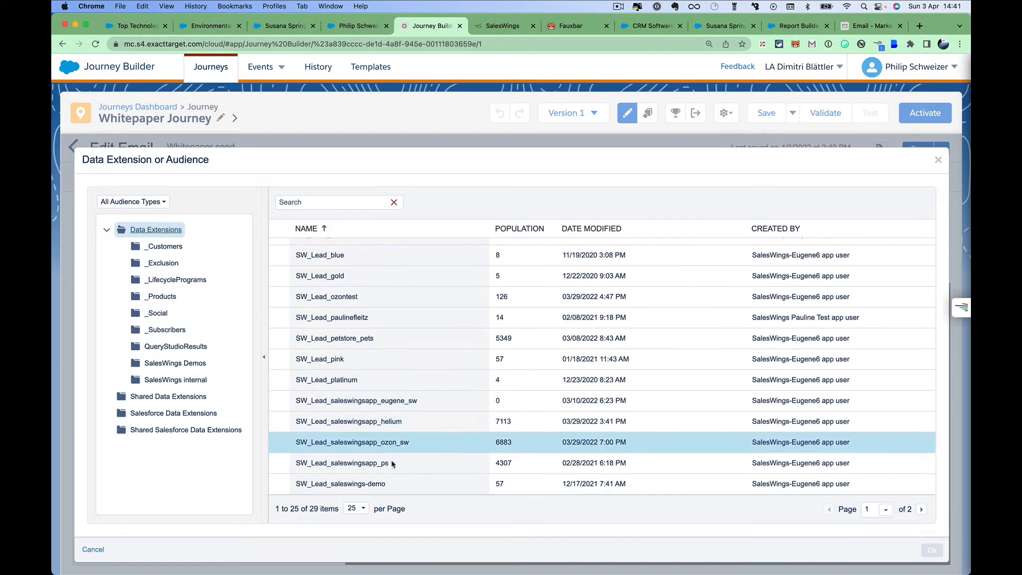
click(393, 426)
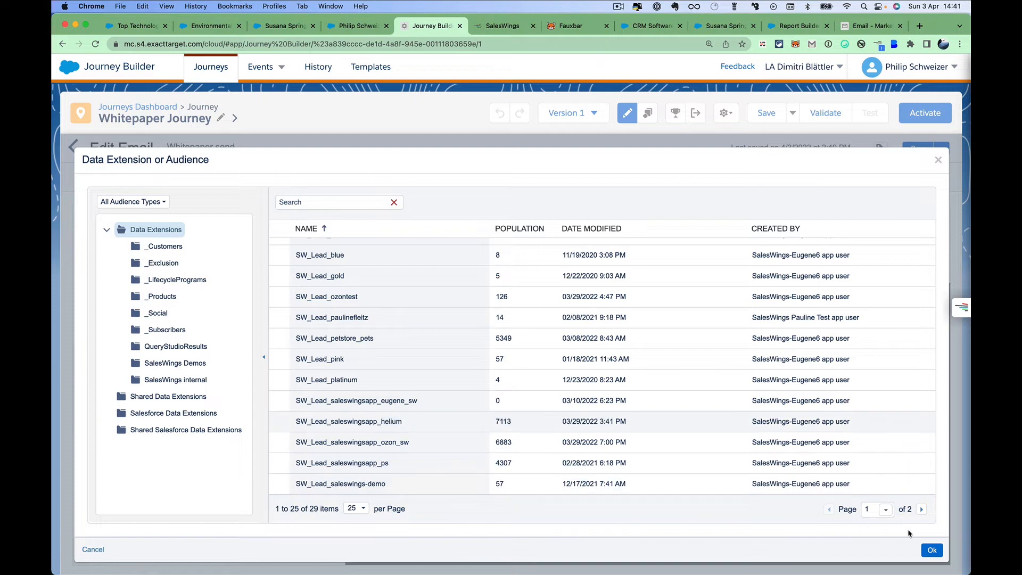
click(932, 550)
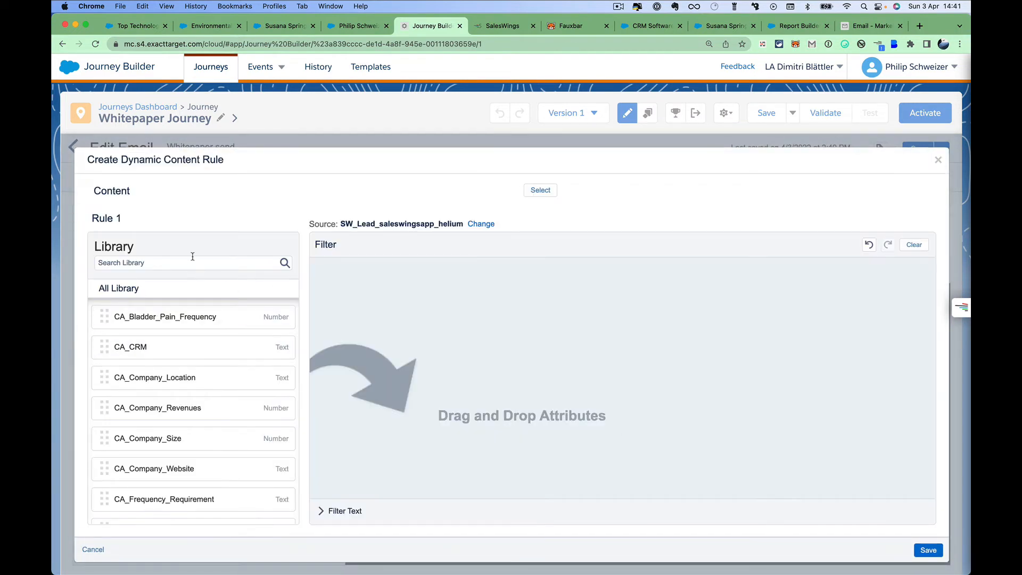
text(tags)
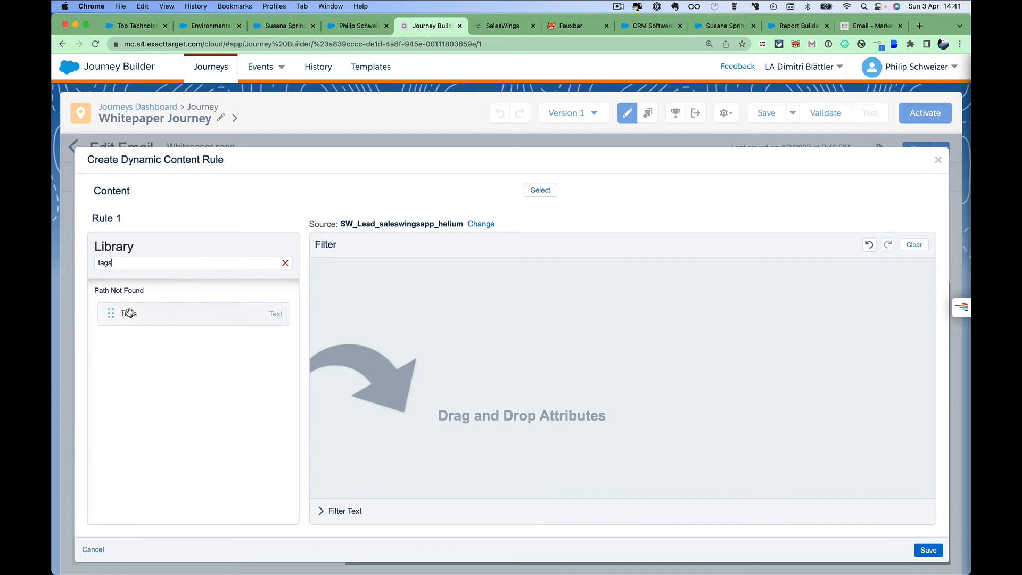
drag(128, 314, 434, 276)
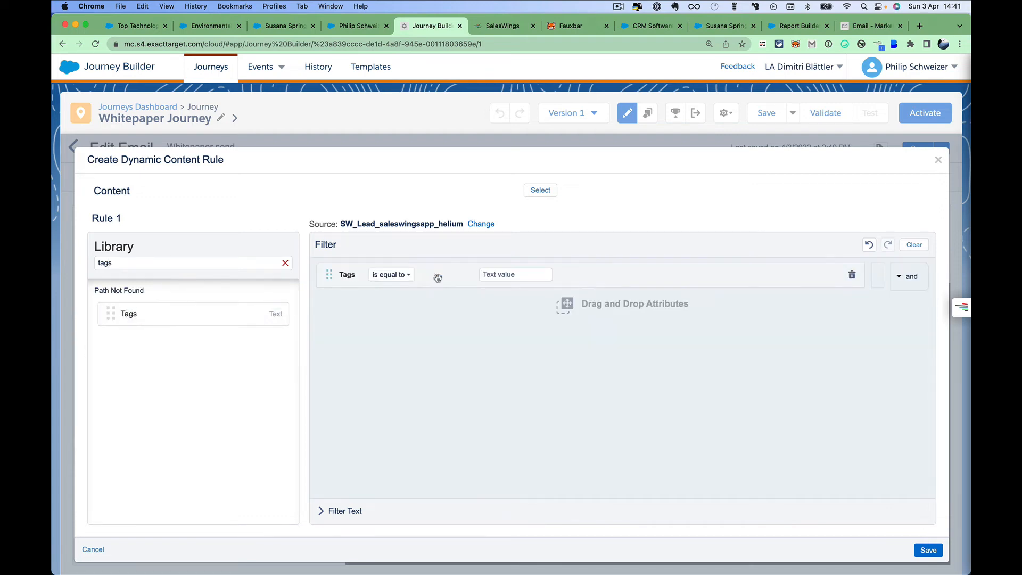
click(403, 276)
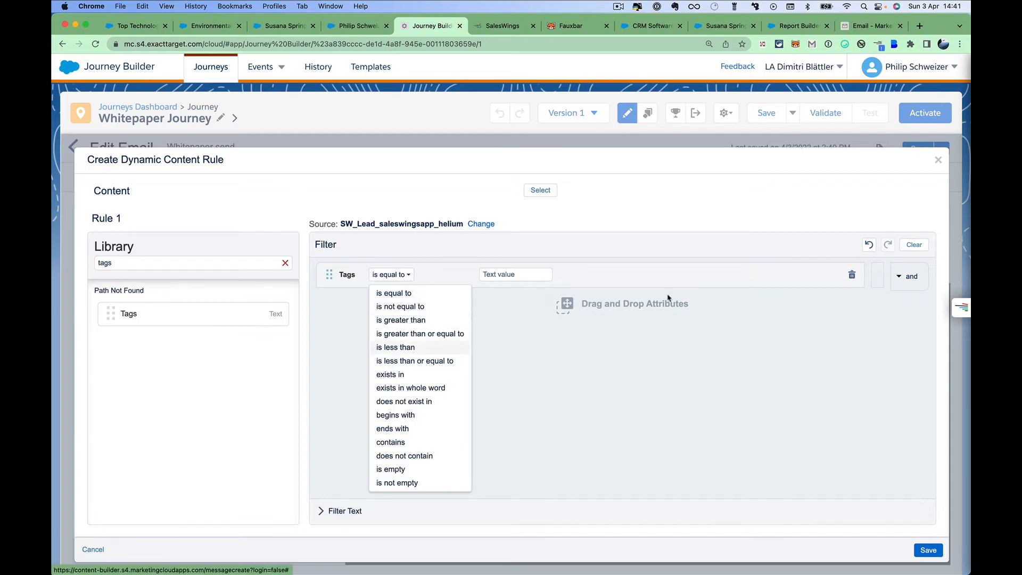
click(852, 277)
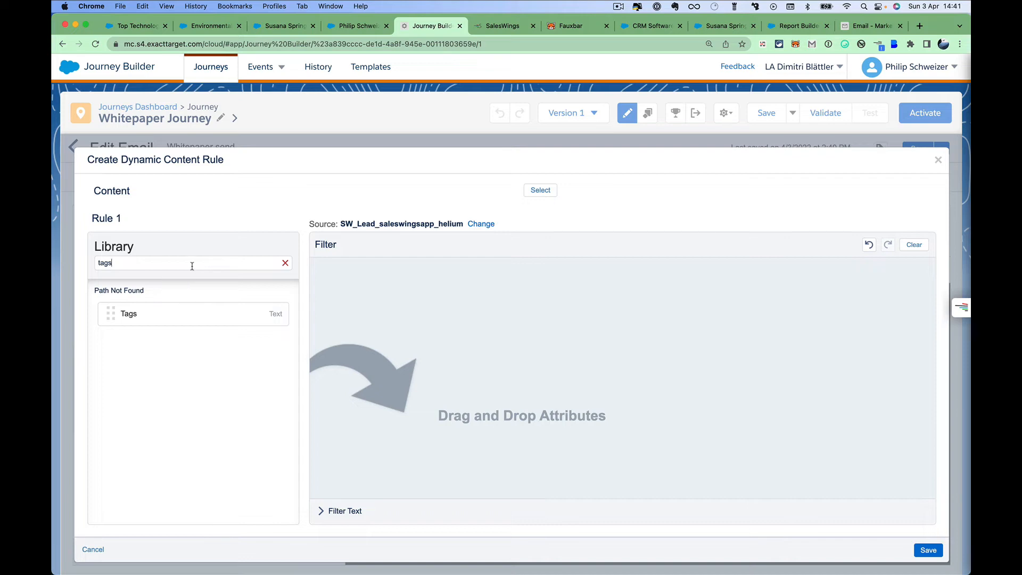
Search the attribute library for "lead score" and "score", and look through the available score attributes.
key(super+a)
text(lead scor)
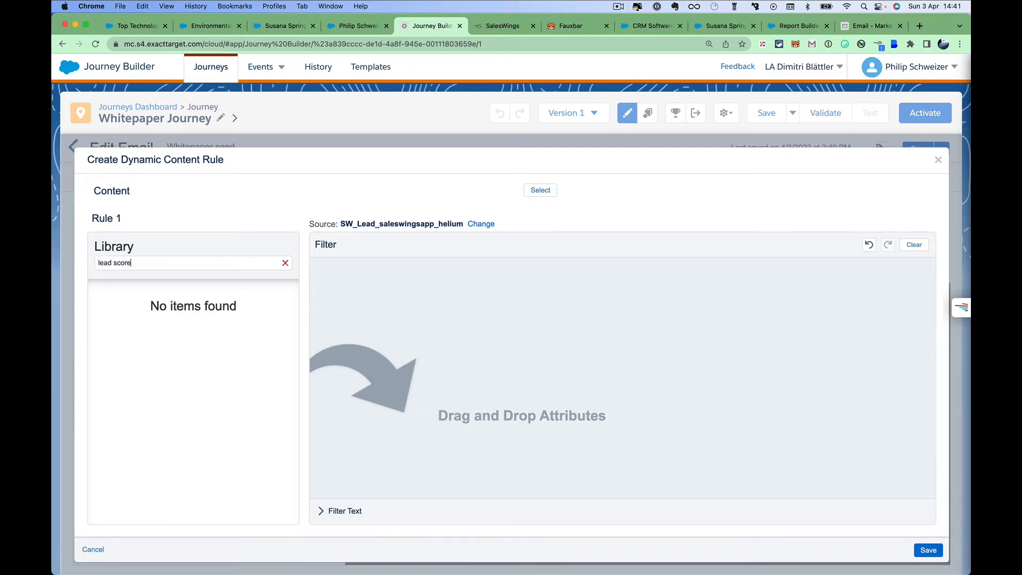
text(e)
key(super+a)
text(score)
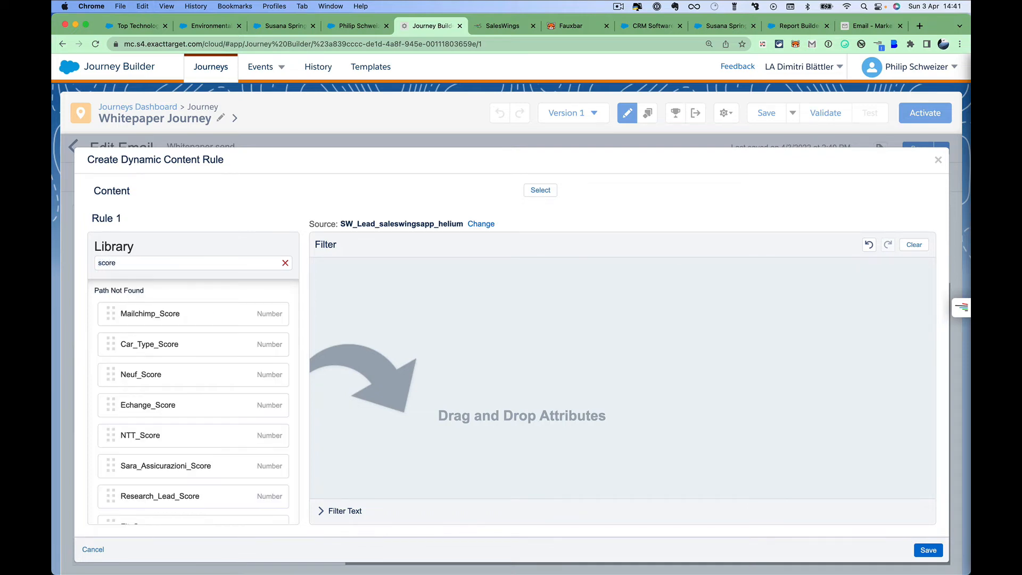
scroll(218, 344, down, 5)
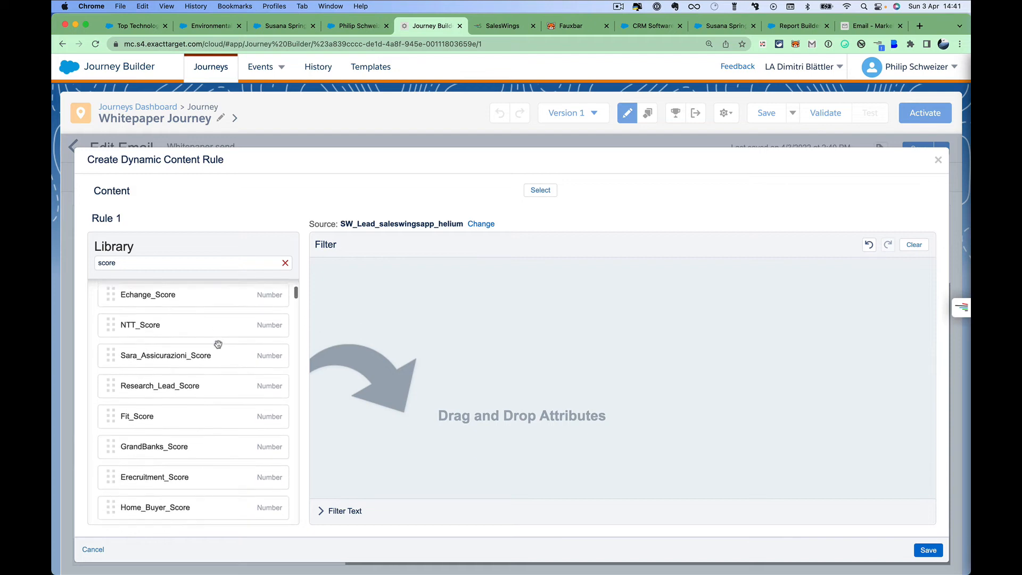
scroll(218, 343, down, 8)
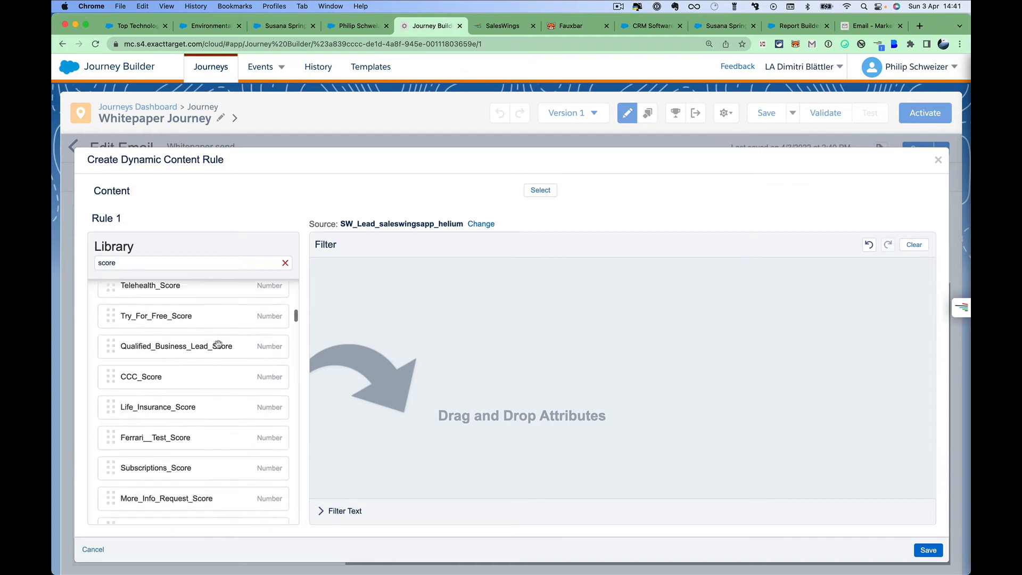
scroll(218, 344, down, 2)
scroll(218, 345, down, 4)
Find the Enterprise_technology_score attribute with "enterp" and add it to Rule 1's filter as is greater than 40.
key(super+a)
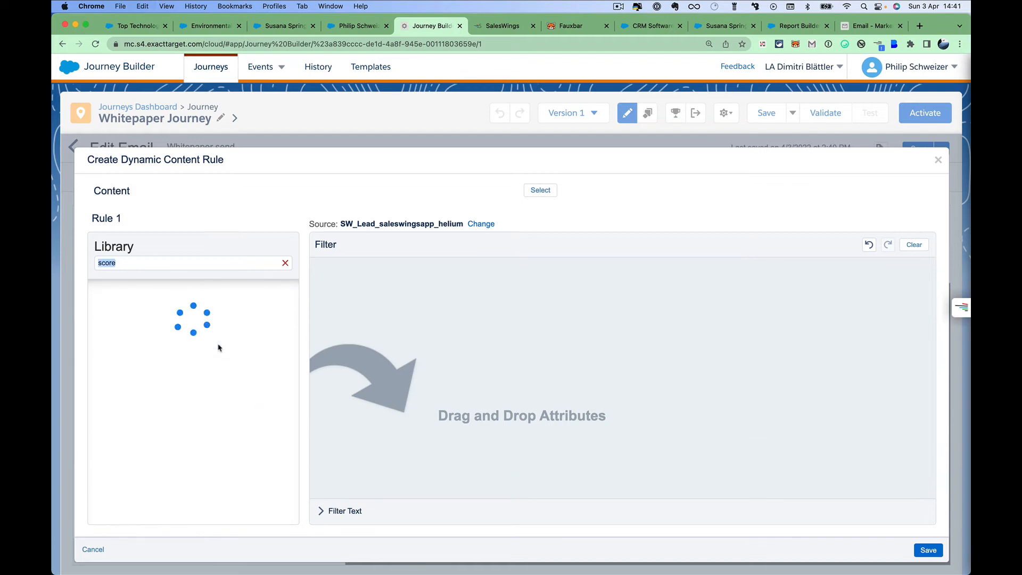
text(enterp)
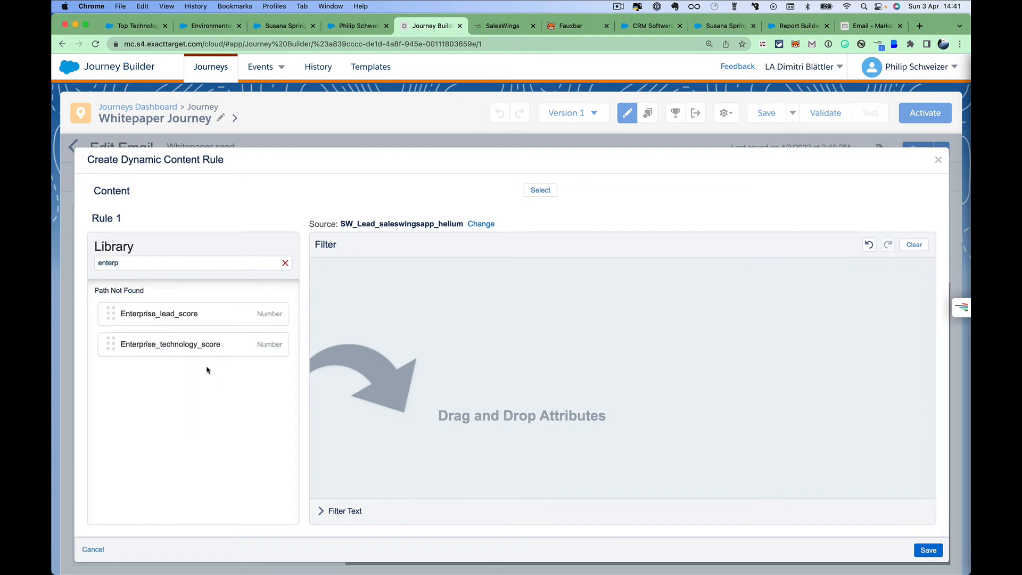
drag(175, 345, 407, 347)
click(487, 276)
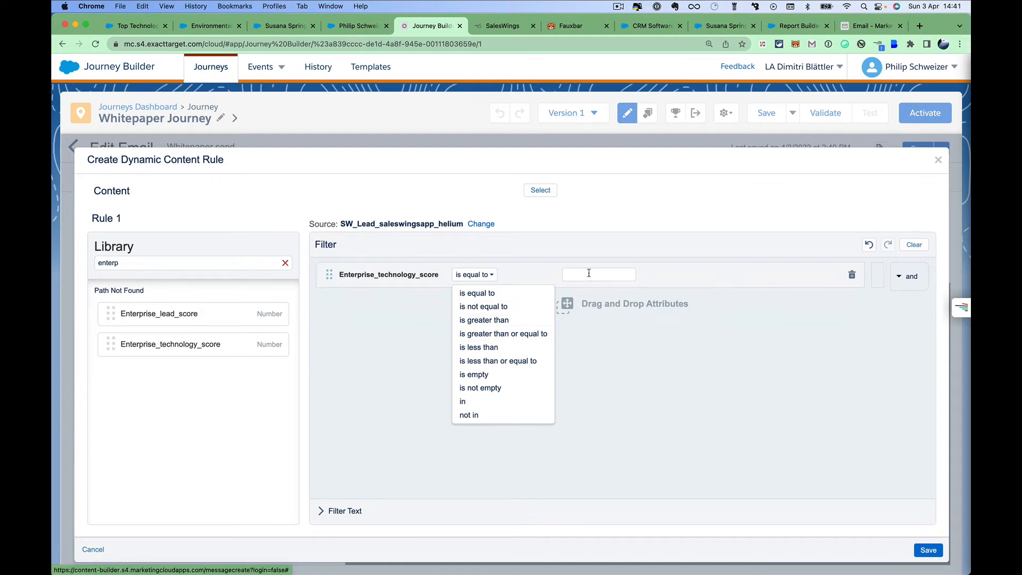
click(498, 320)
click(613, 272)
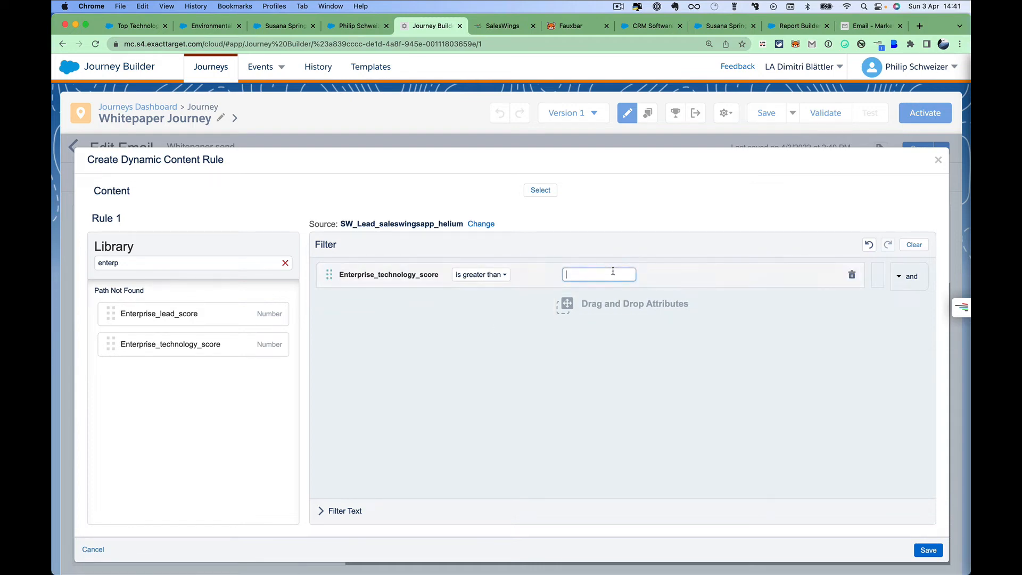
text(40)
click(670, 428)
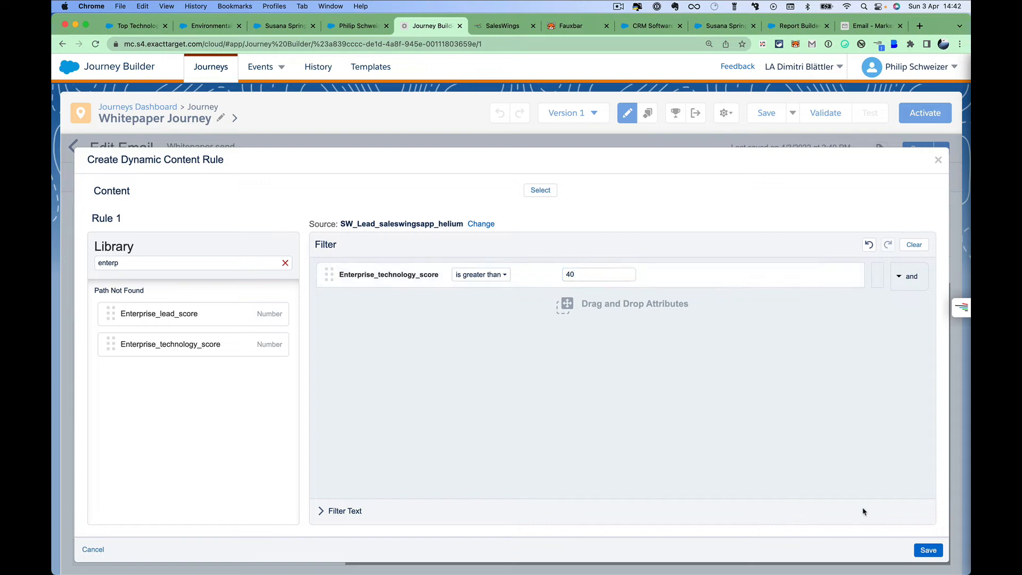
Assign the image BOOK-MEETING-BUTTON-3.png as Rule 1's content and save the rule.
click(928, 551)
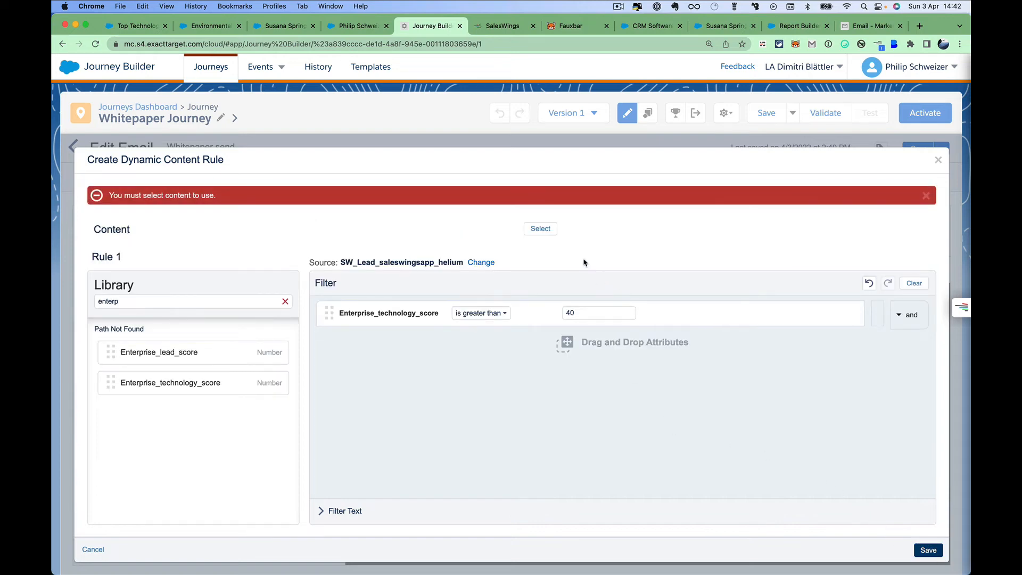
click(545, 230)
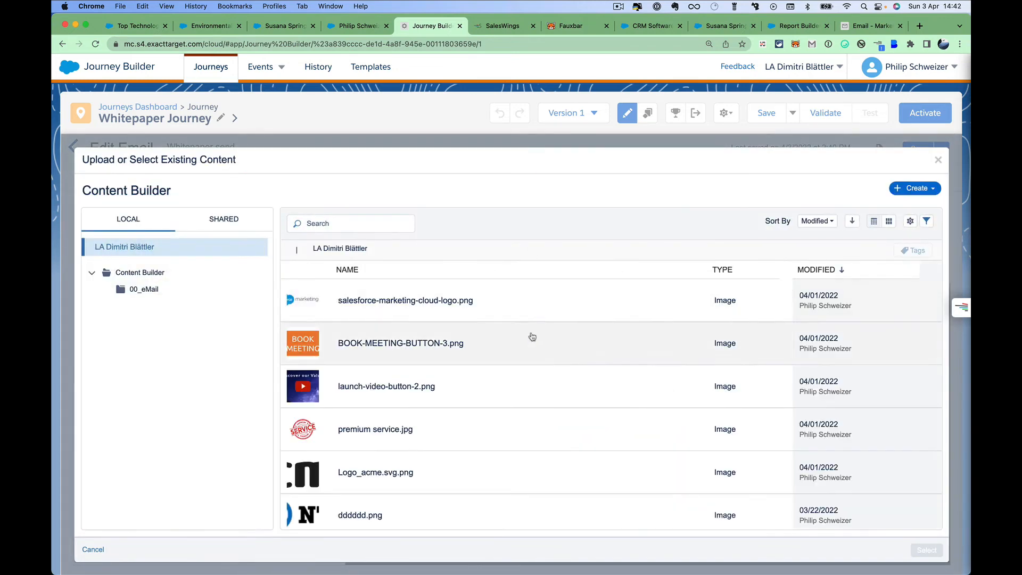
click(513, 342)
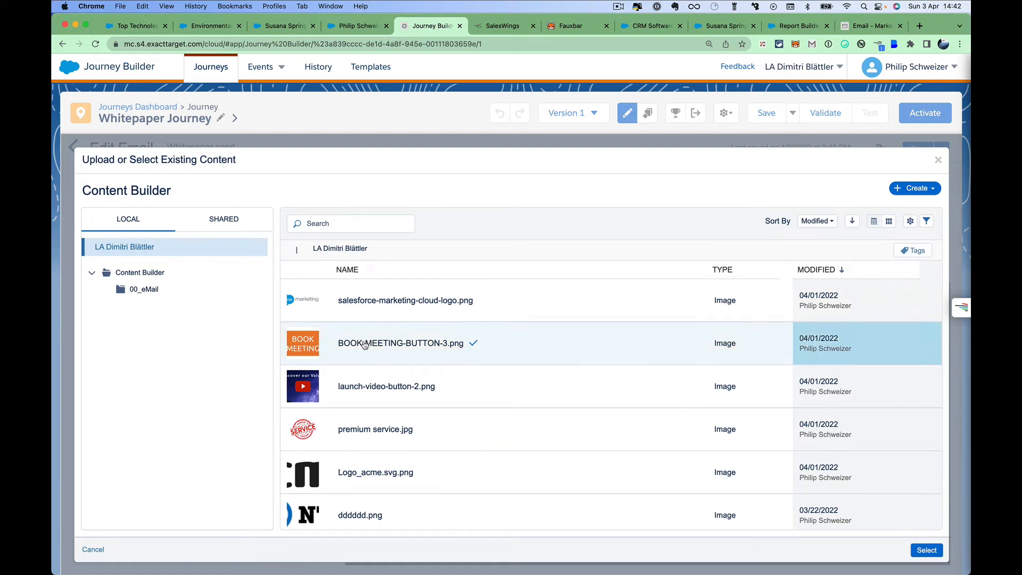
click(925, 551)
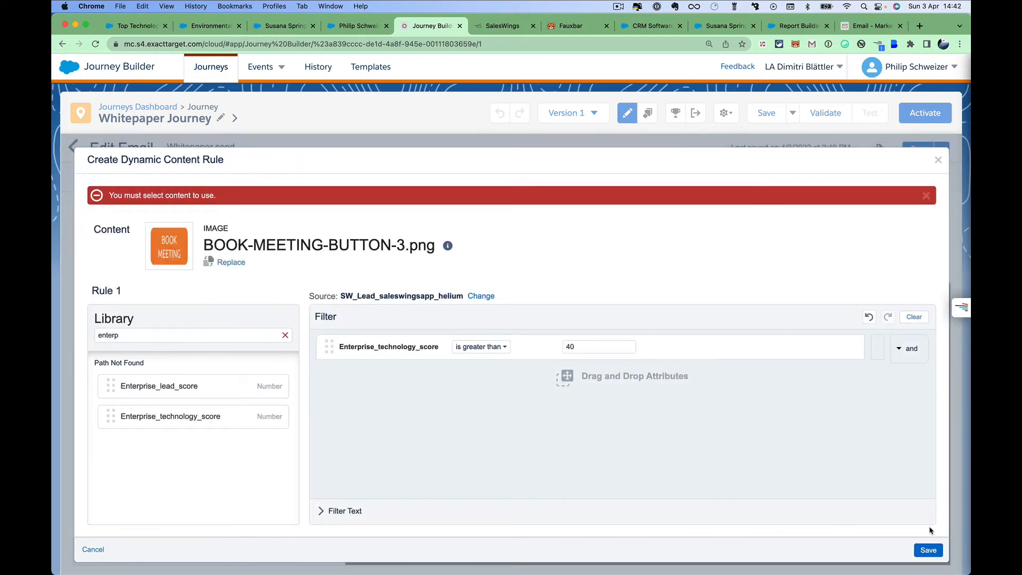
click(929, 550)
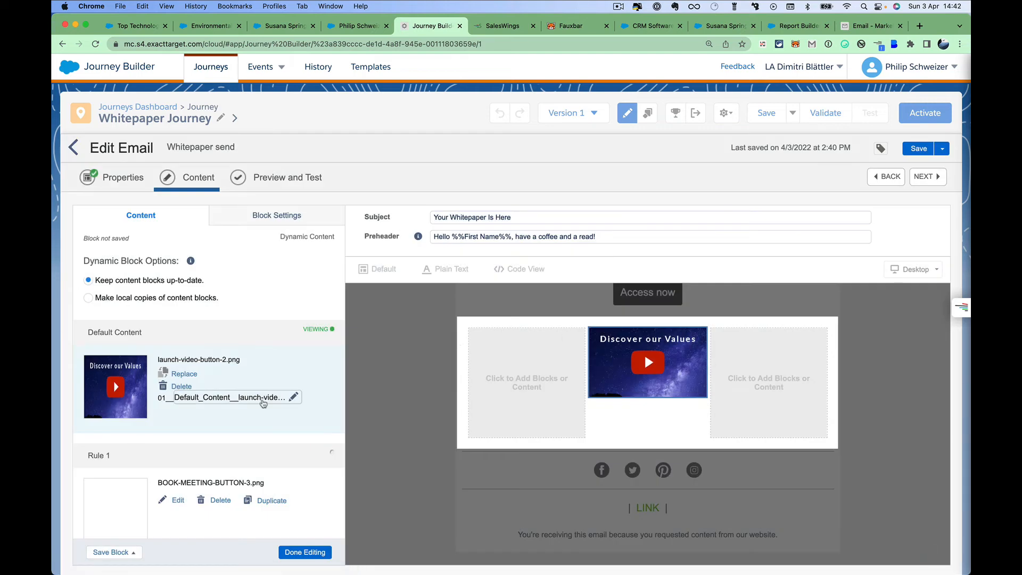
Create Rule 2 for the dynamic block with a filter requiring that Tags contains "premium service".
scroll(263, 404, down, 3)
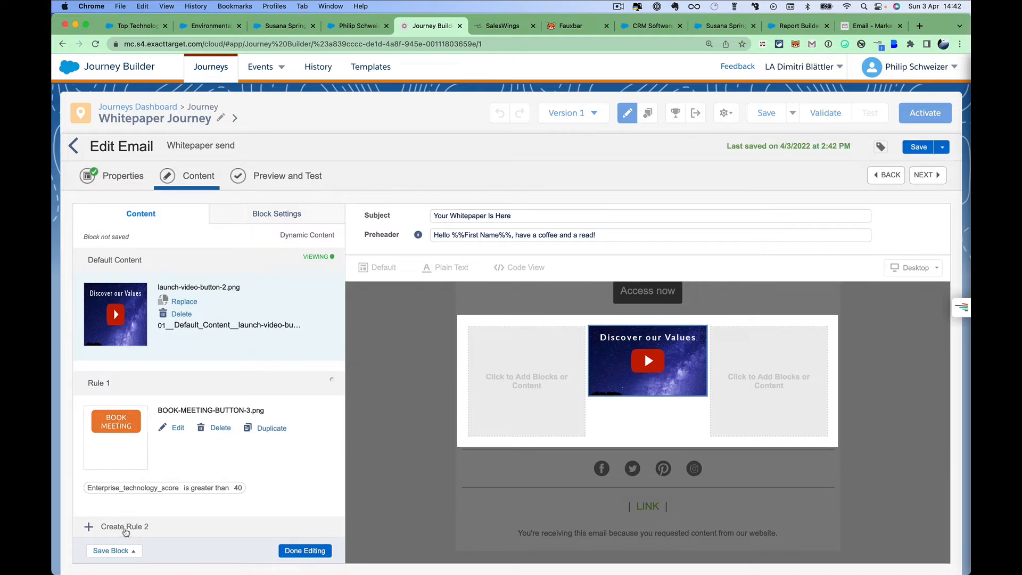
click(125, 527)
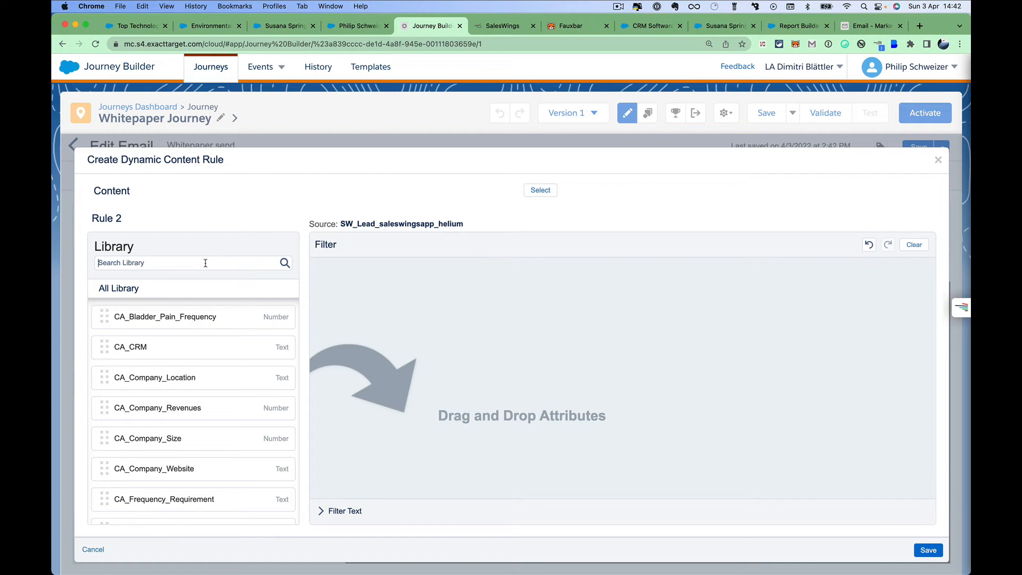
text(tags)
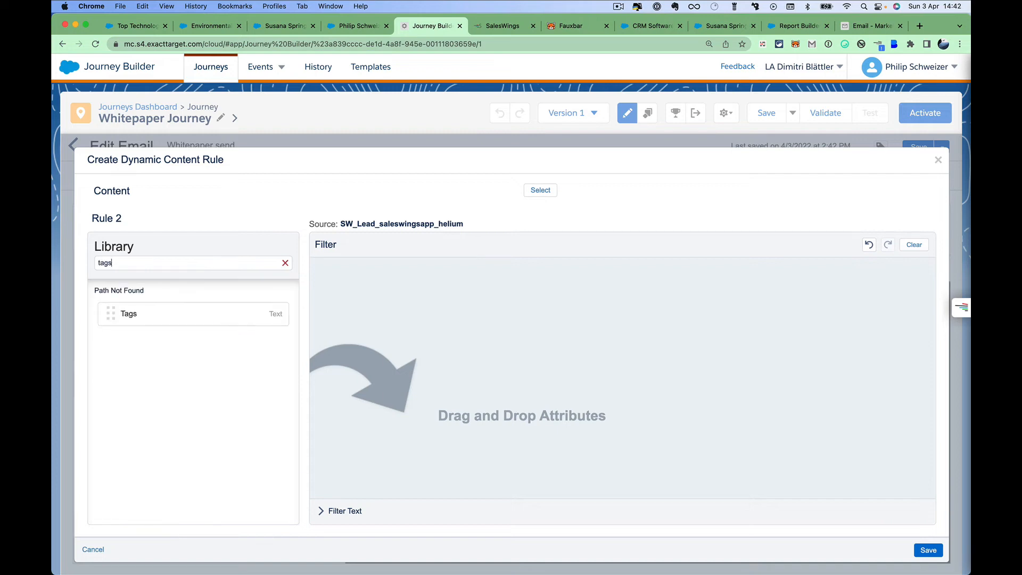
drag(159, 305, 420, 315)
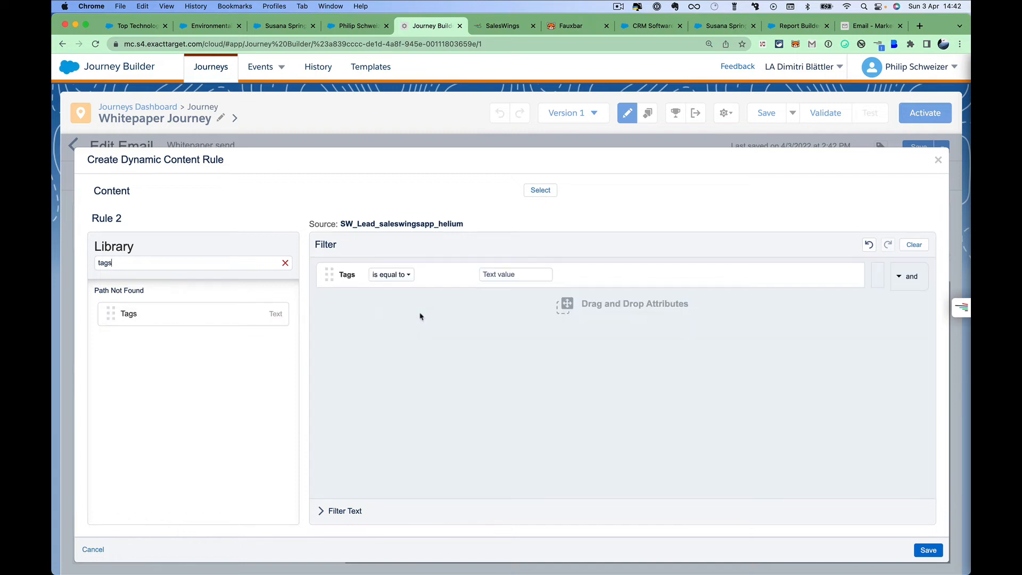
click(410, 277)
click(526, 274)
text(prem)
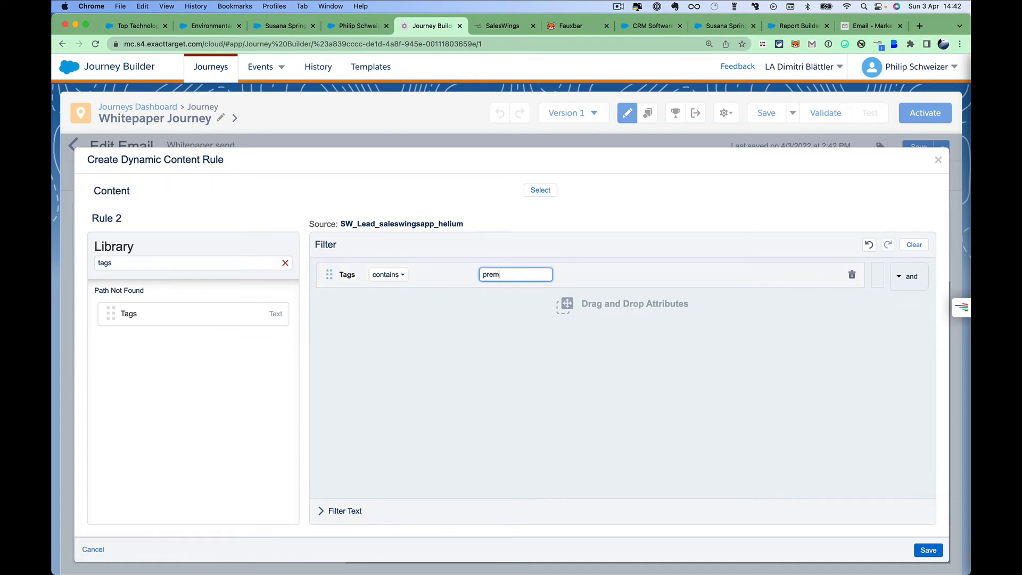
text(irum service)
click(555, 326)
Assign the image premium service.jpg as Rule 2's content and save the rule.
click(927, 548)
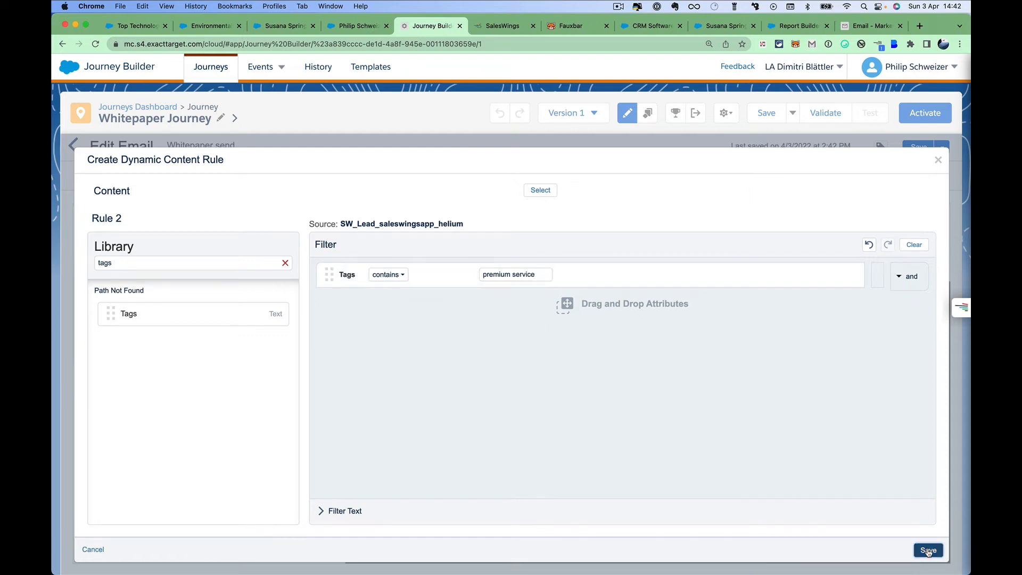
click(540, 229)
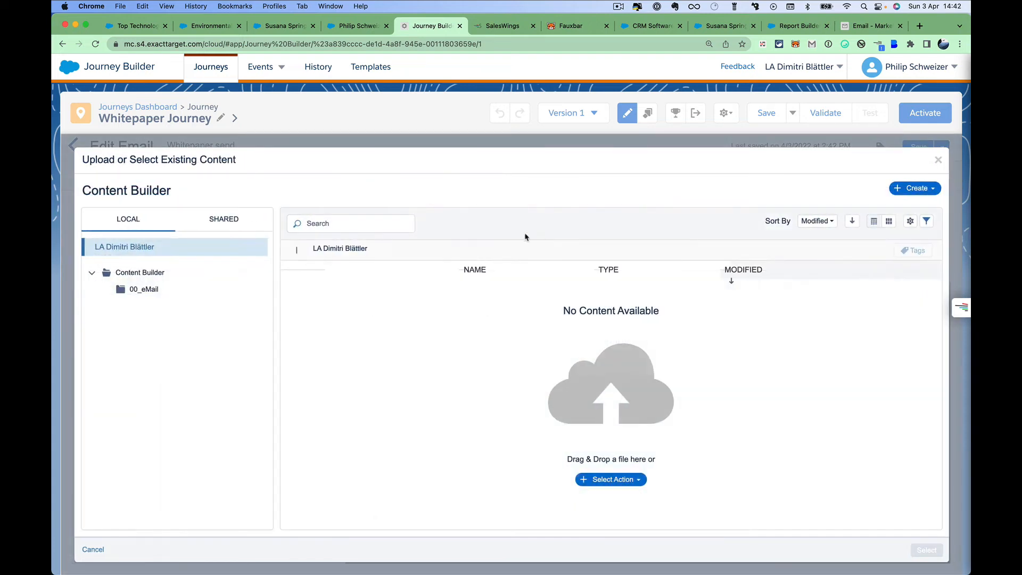
click(485, 426)
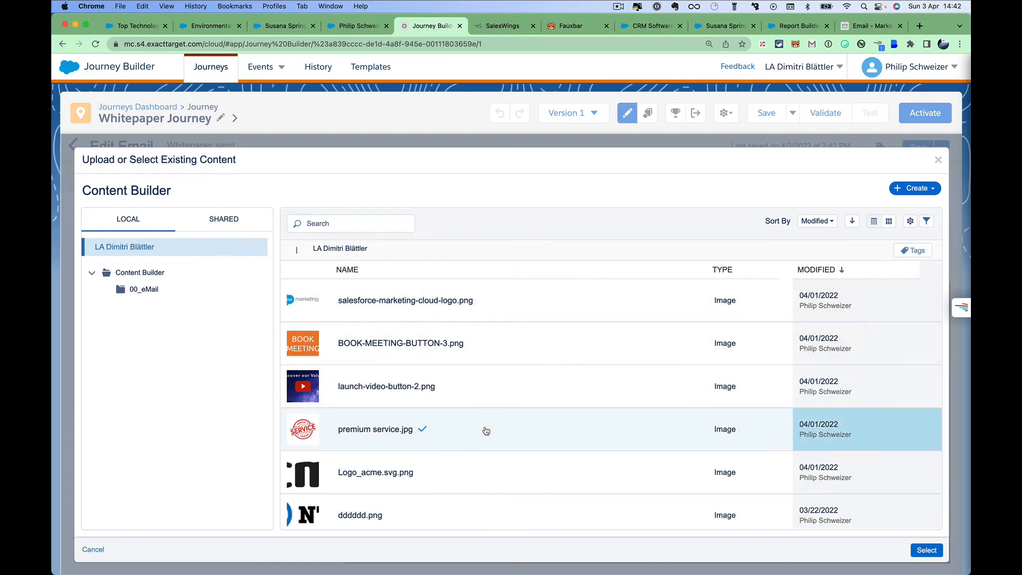
click(933, 551)
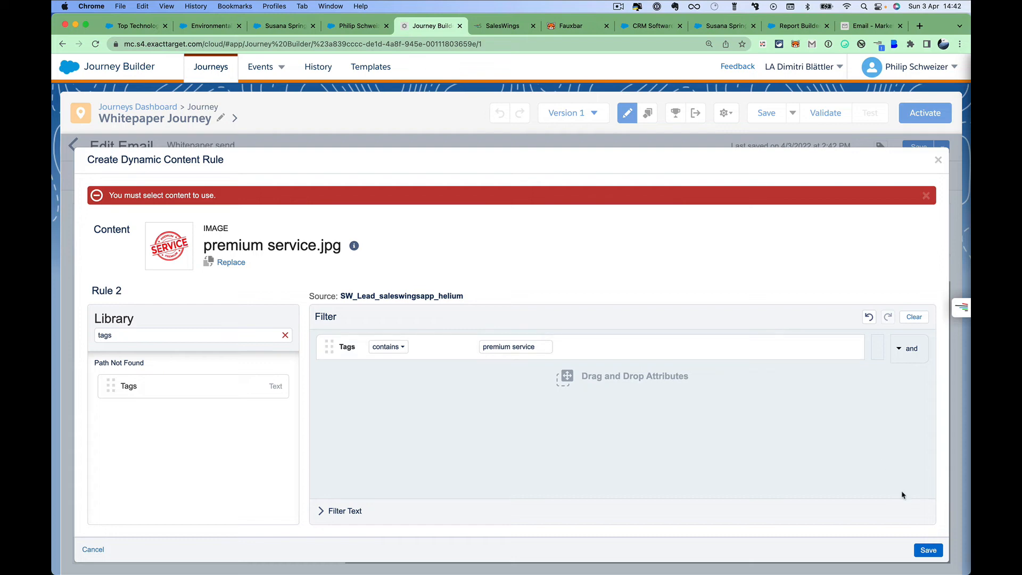
click(929, 550)
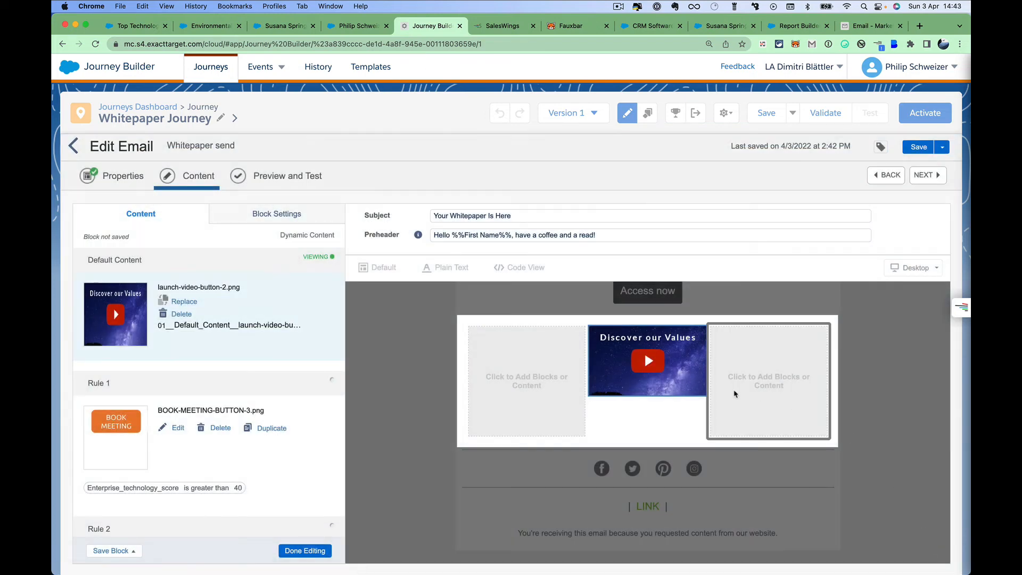
Finish editing the dynamic content block, then save and exit the Whitepaper send email.
scroll(309, 448, down, 3)
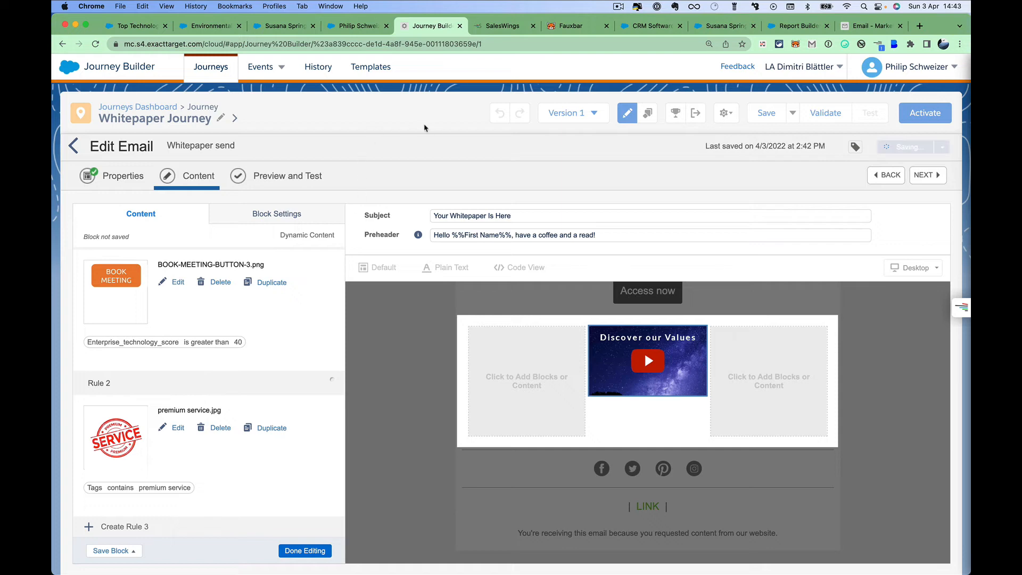
click(305, 552)
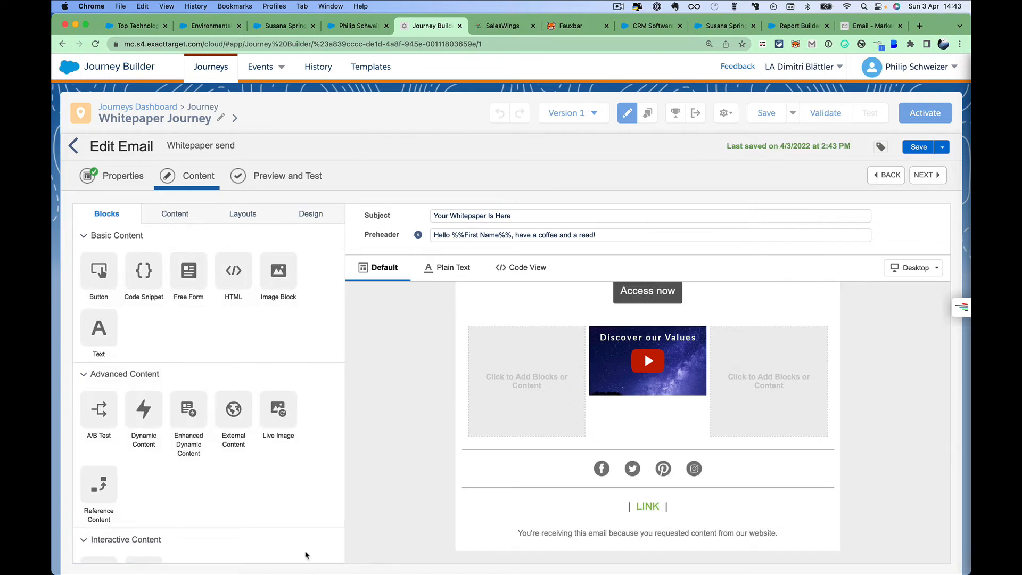
click(943, 147)
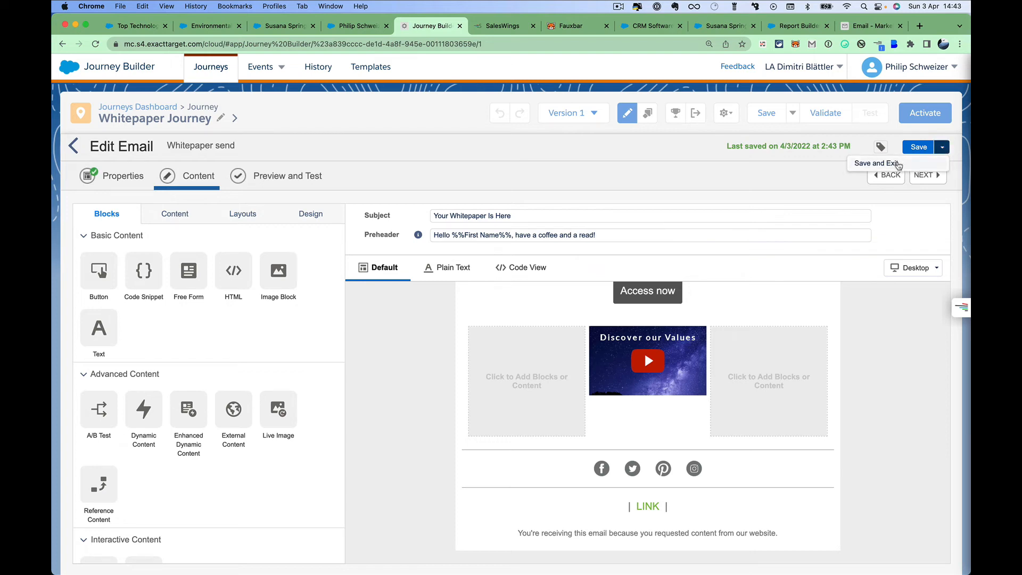
click(898, 163)
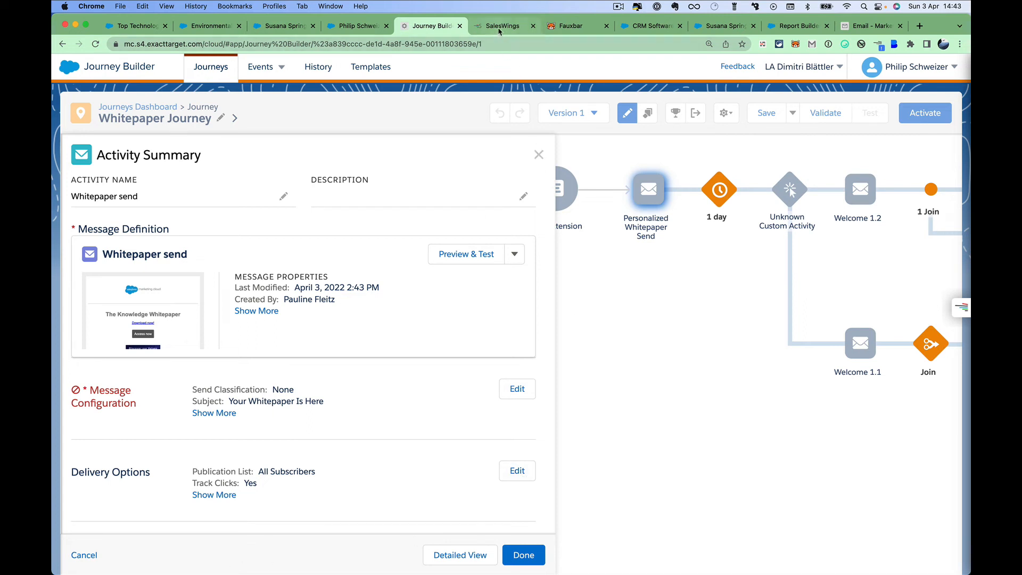
Switch to the contact's Salesforce record and review the tags in its SalesWings Lead Intent and Profile Briefing.
click(499, 28)
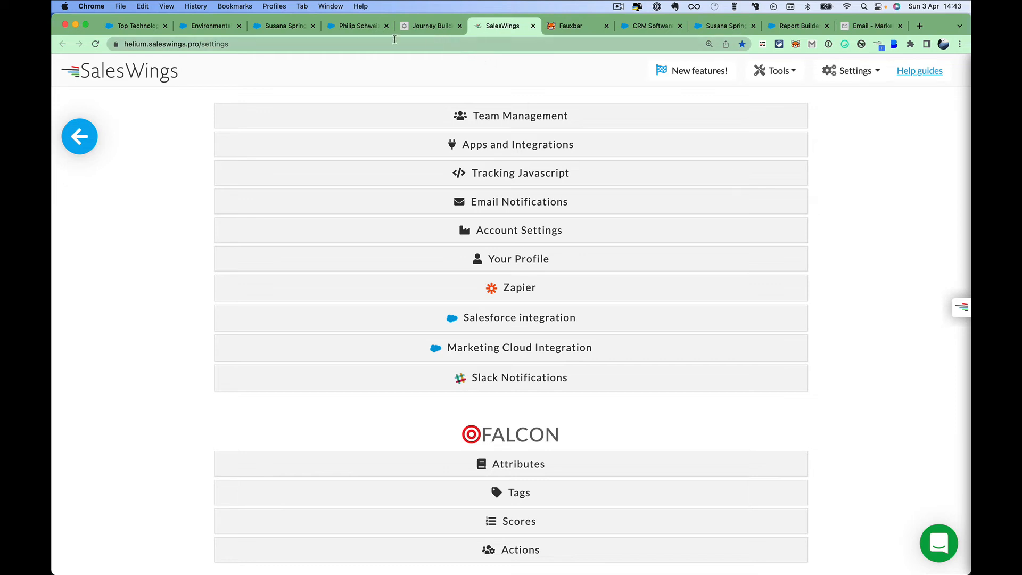
click(283, 28)
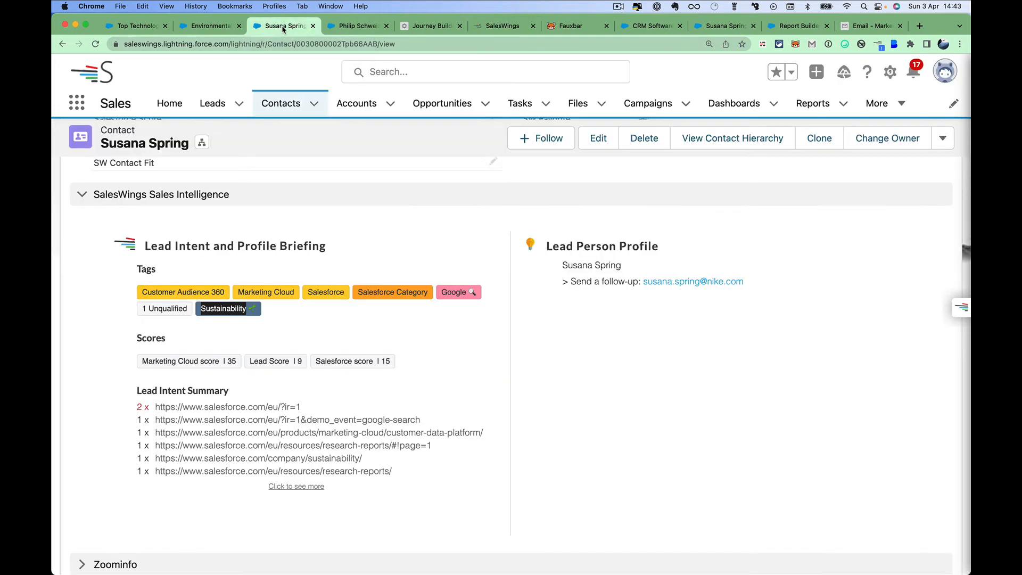
double_click(216, 292)
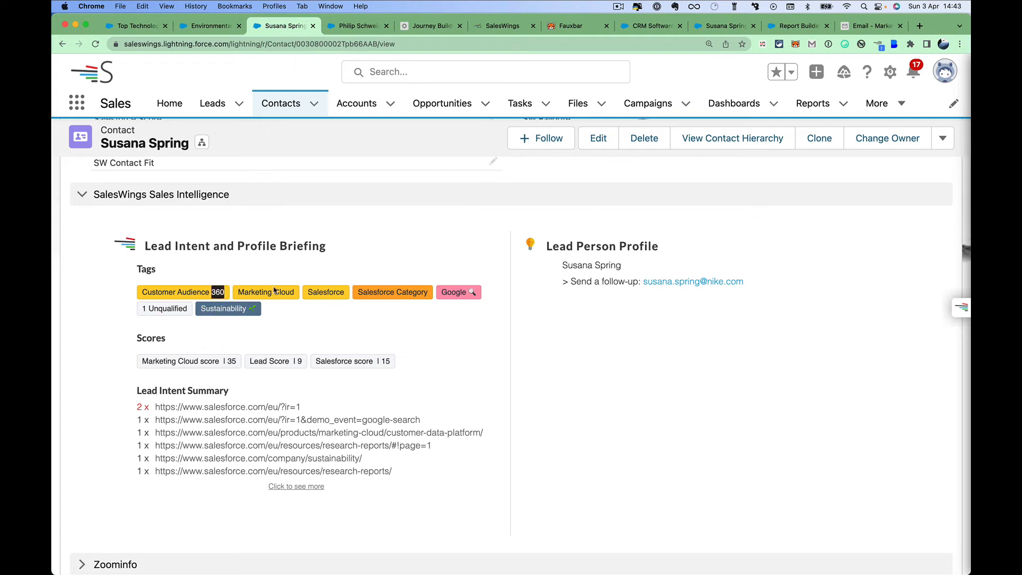
In the SalesWings tag settings, open the State of Commerce tag and examine its visited-URL rule and the available condition types.
click(508, 27)
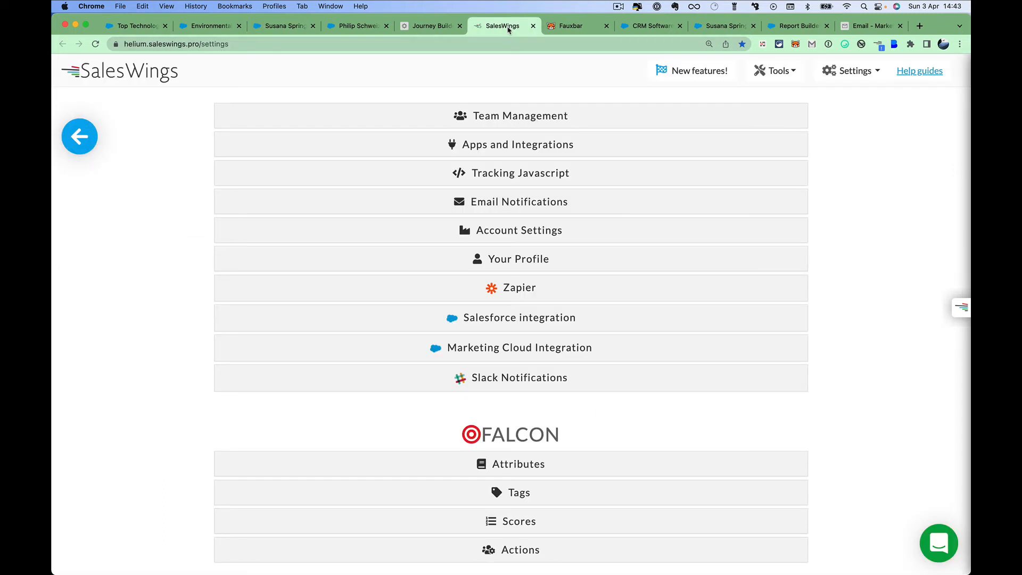
click(522, 493)
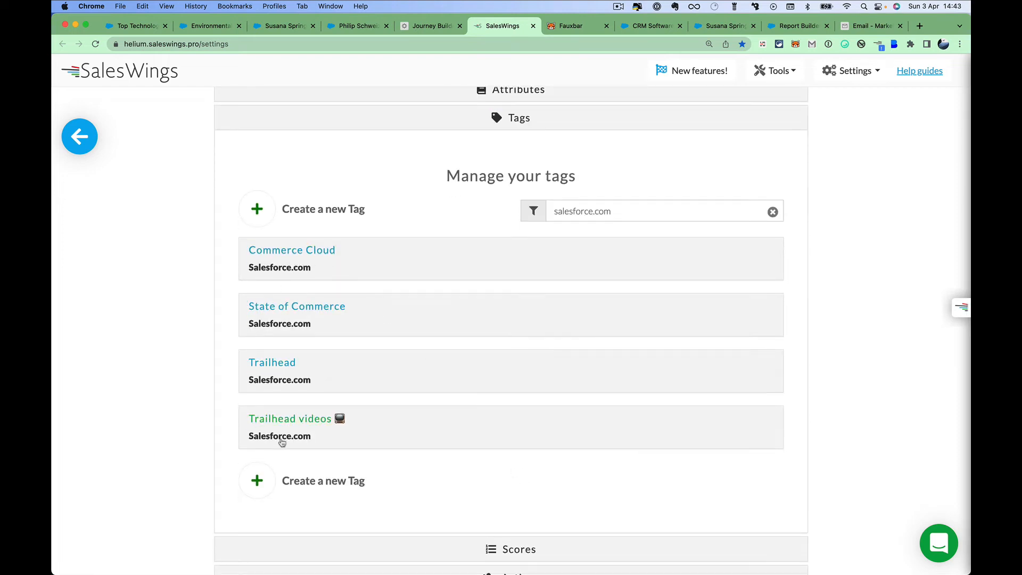
click(283, 314)
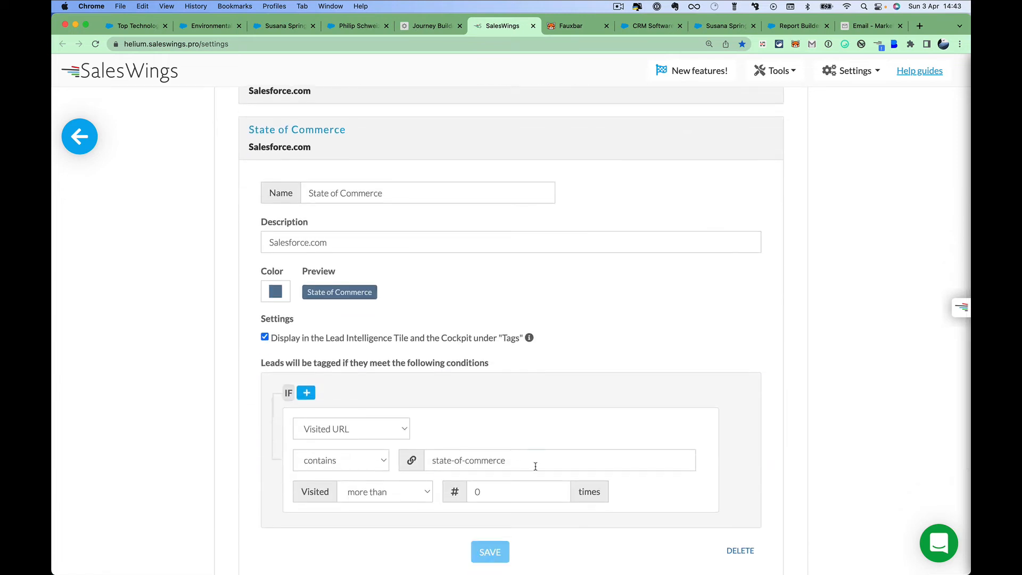
click(536, 467)
click(369, 434)
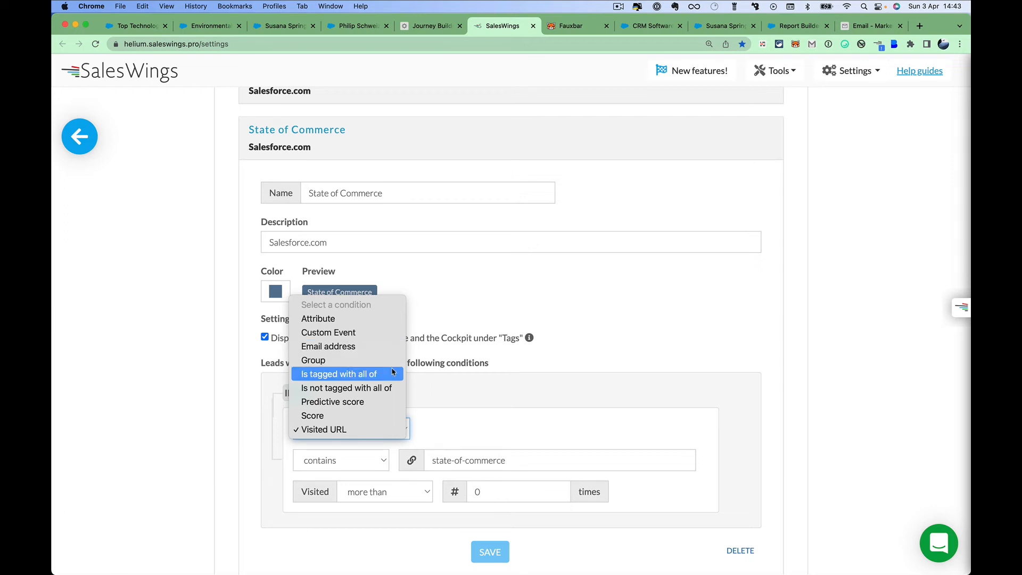
click(443, 356)
click(330, 152)
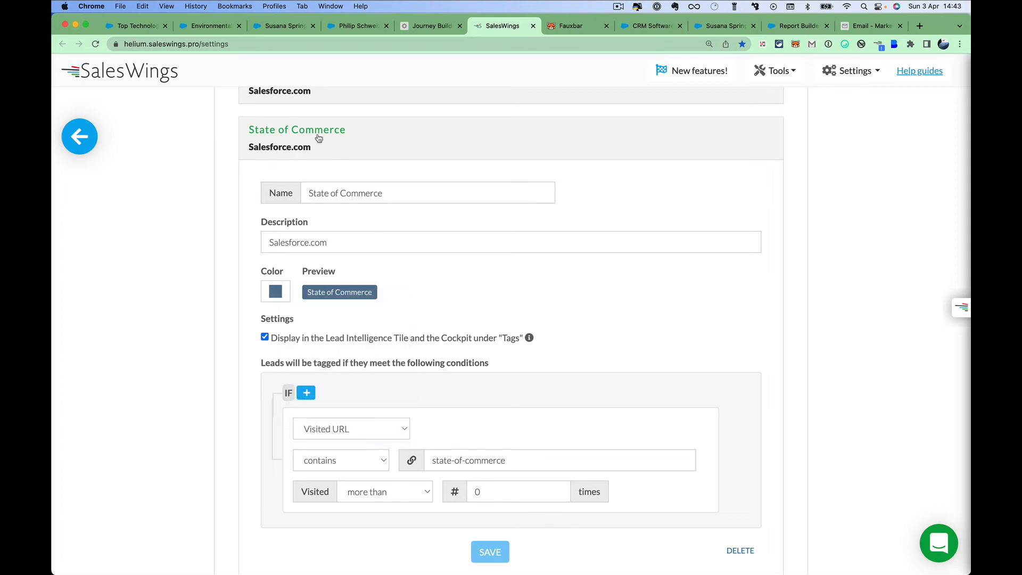
Create a new tag named "Premium service 👌" with the description "SF" and a slate-blue color.
click(276, 190)
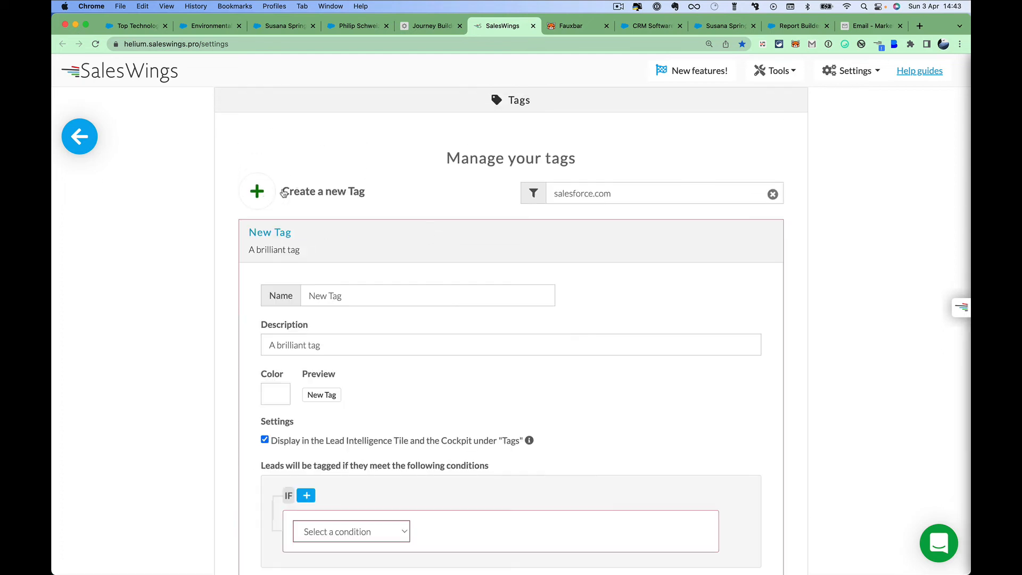
drag(343, 203, 264, 202)
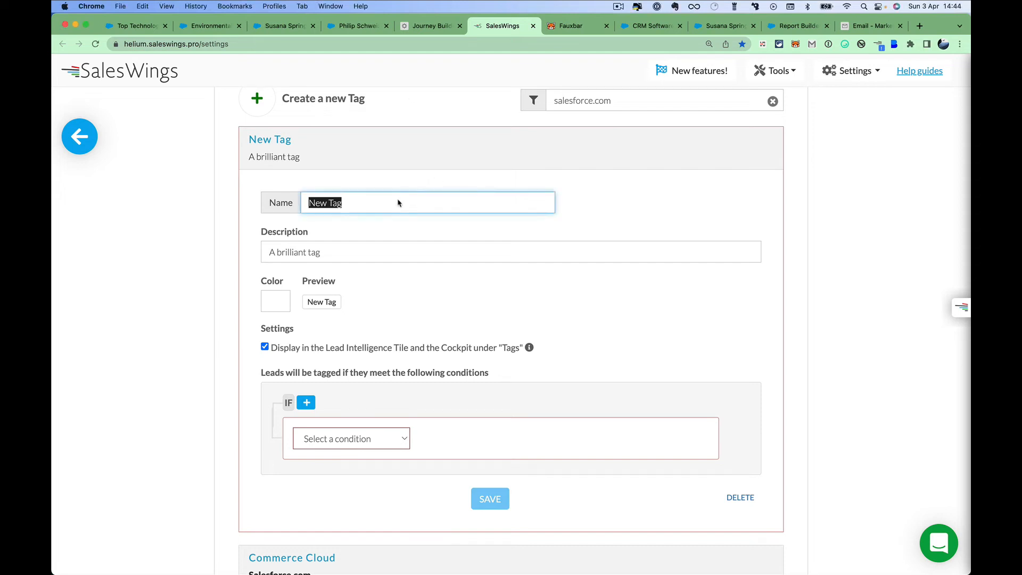
text(Premium service 👌)
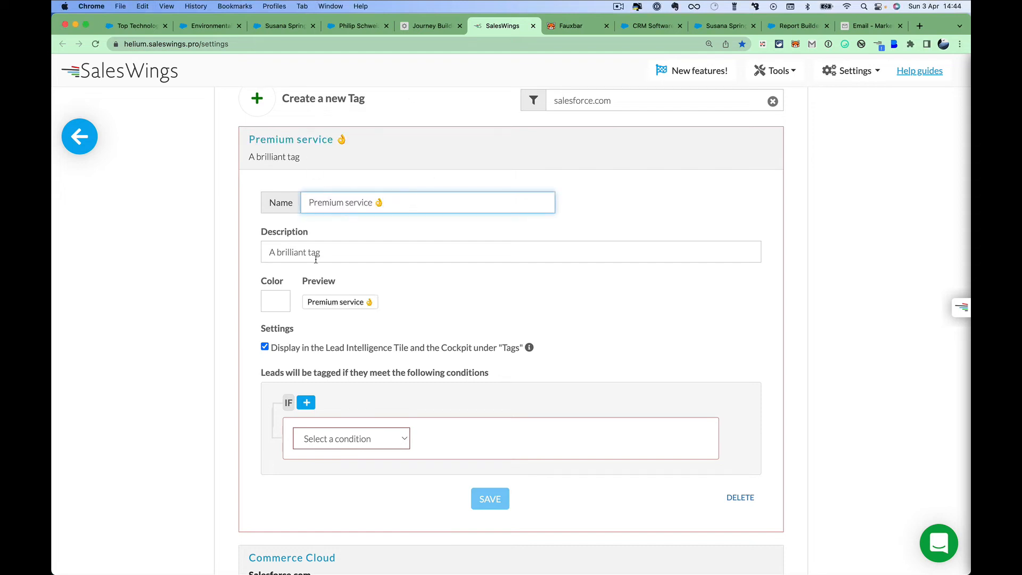
drag(326, 254, 233, 255)
text(SF)
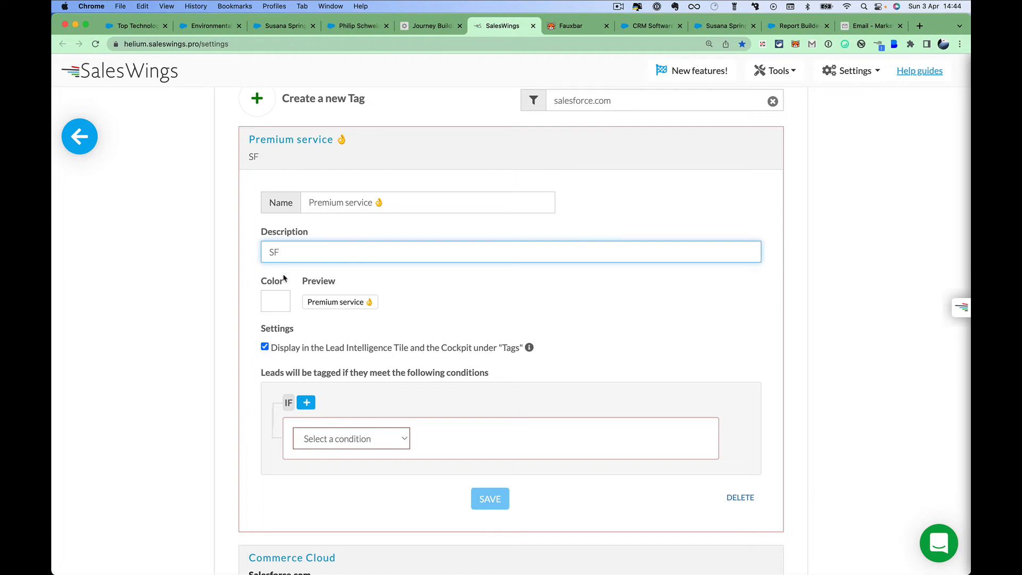
click(275, 302)
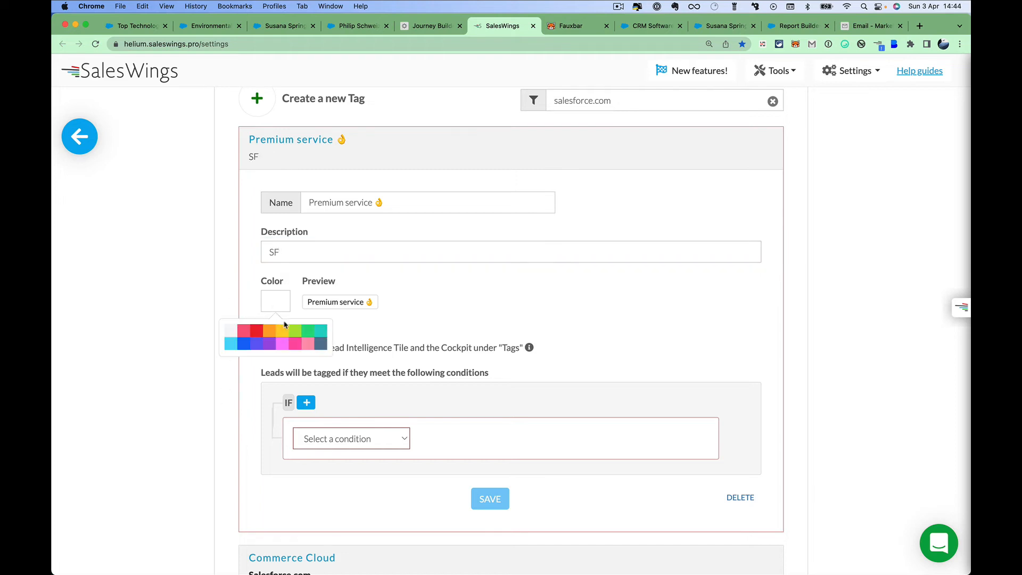
click(320, 343)
Set the new tag's condition to Visited URL contains "success-plans", visited more than 0 times.
scroll(451, 301, down, 1)
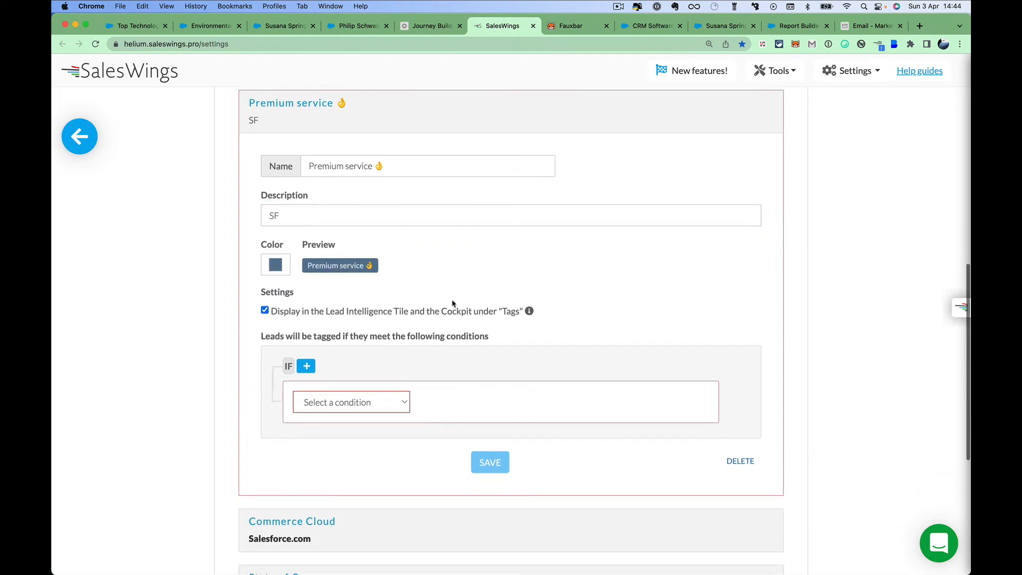
click(404, 407)
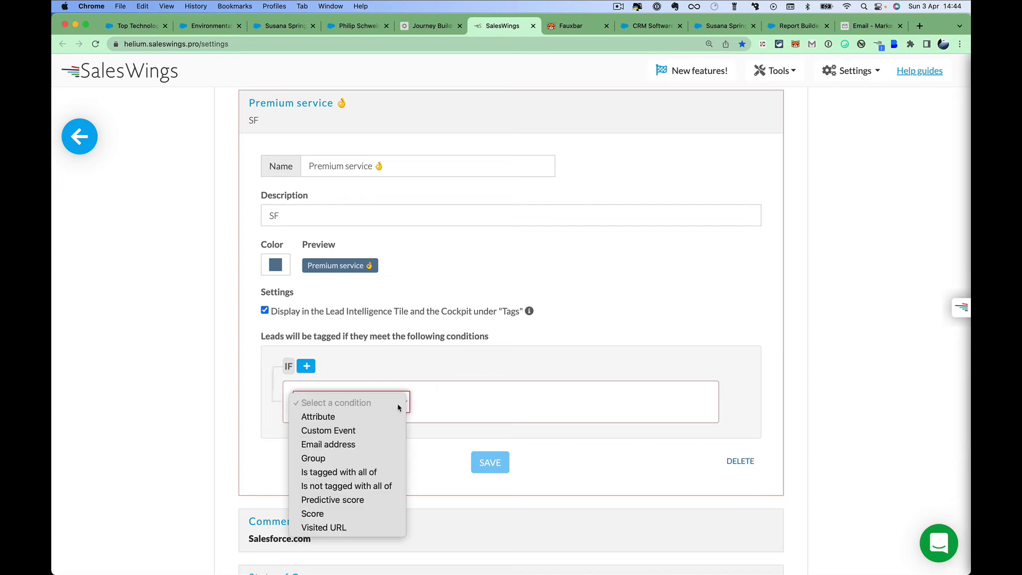
click(391, 527)
click(383, 439)
click(379, 446)
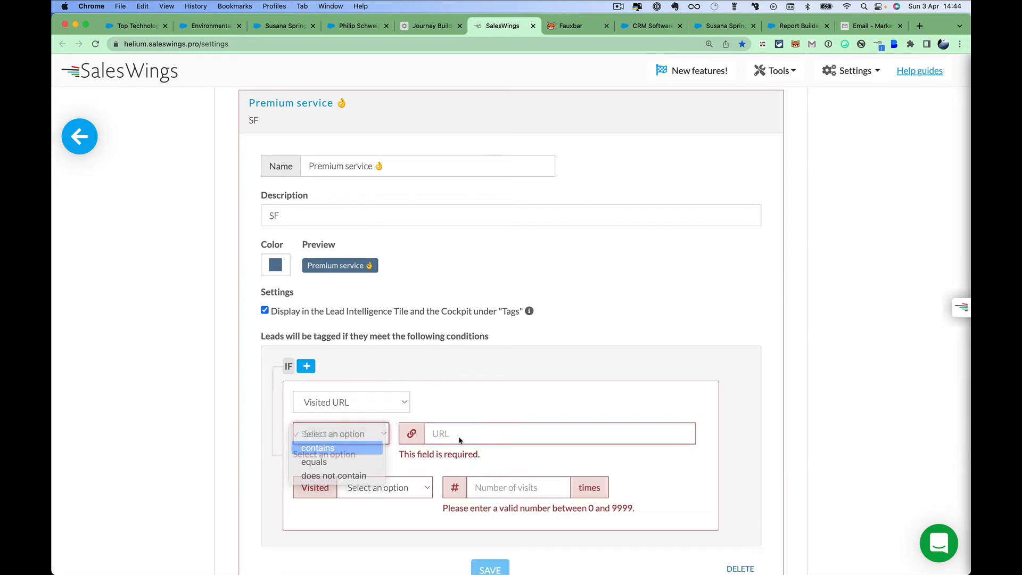
click(459, 437)
text(success-plans)
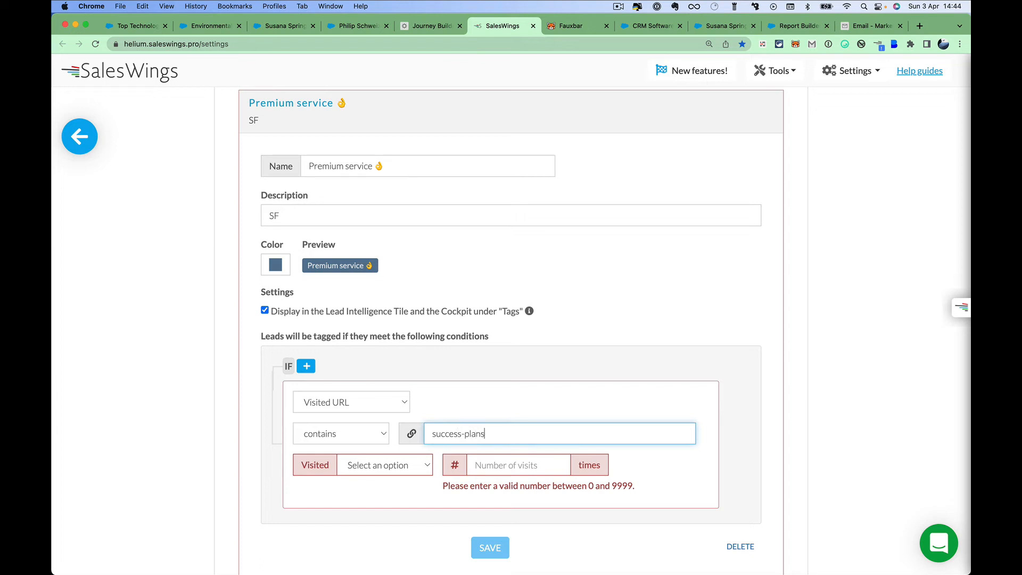
click(416, 467)
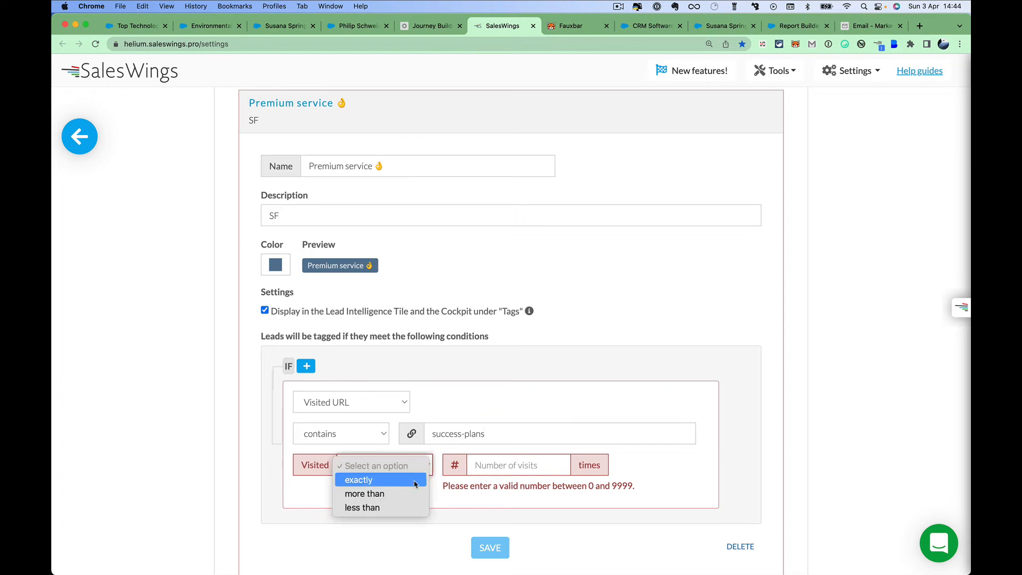
click(365, 493)
click(487, 470)
text(0)
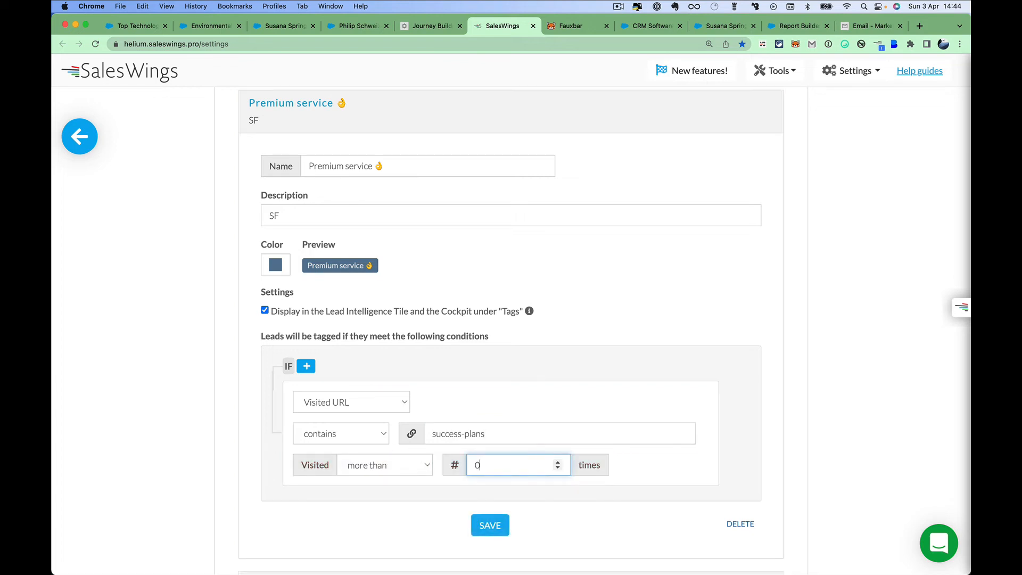
Add a second condition to the Premium service tag requiring that the lead is tagged with all of Marketing Cloud.
scroll(516, 426, down, 2)
click(306, 318)
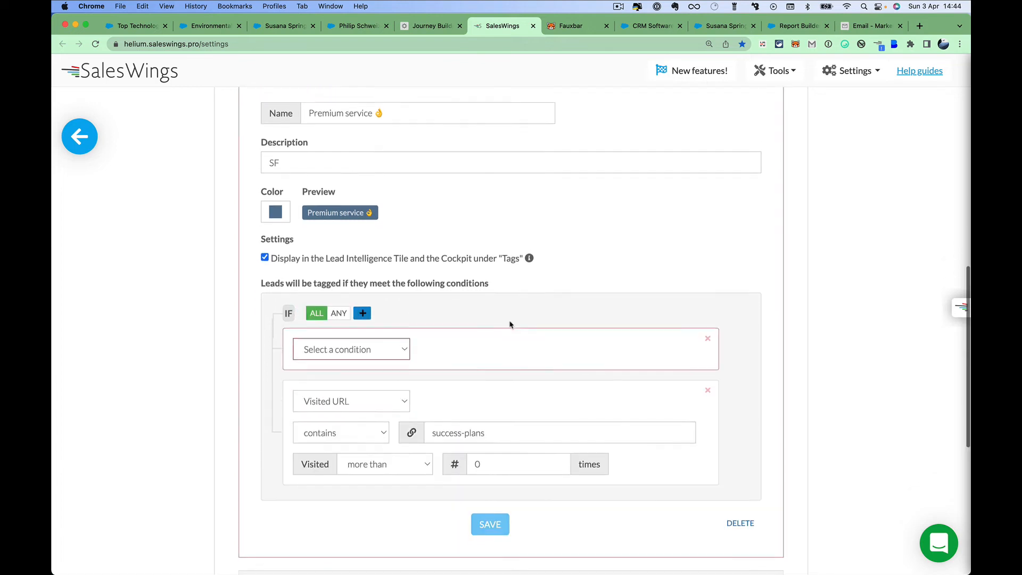
scroll(479, 330, down, 2)
click(384, 291)
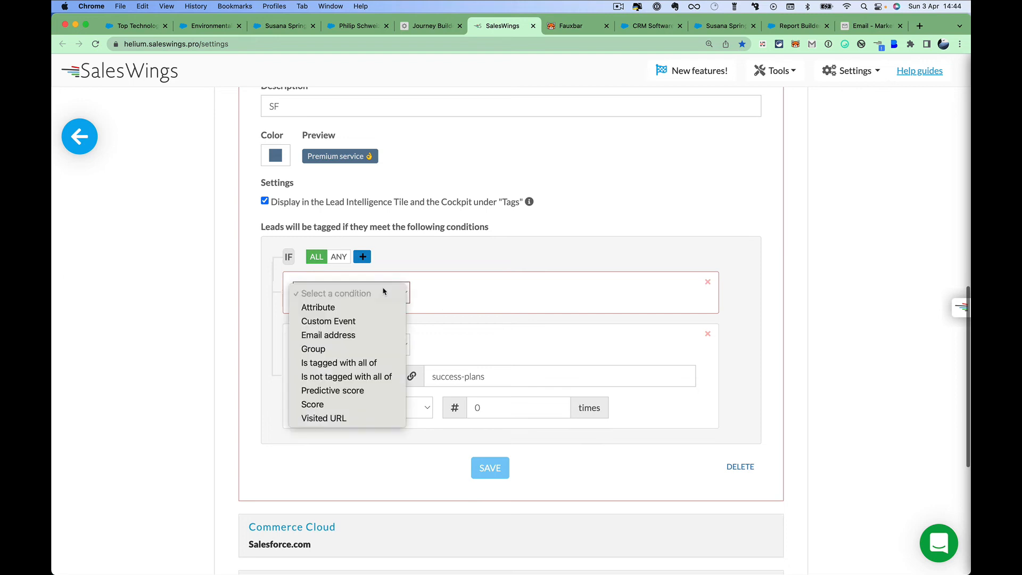
click(381, 363)
click(471, 298)
text(marke)
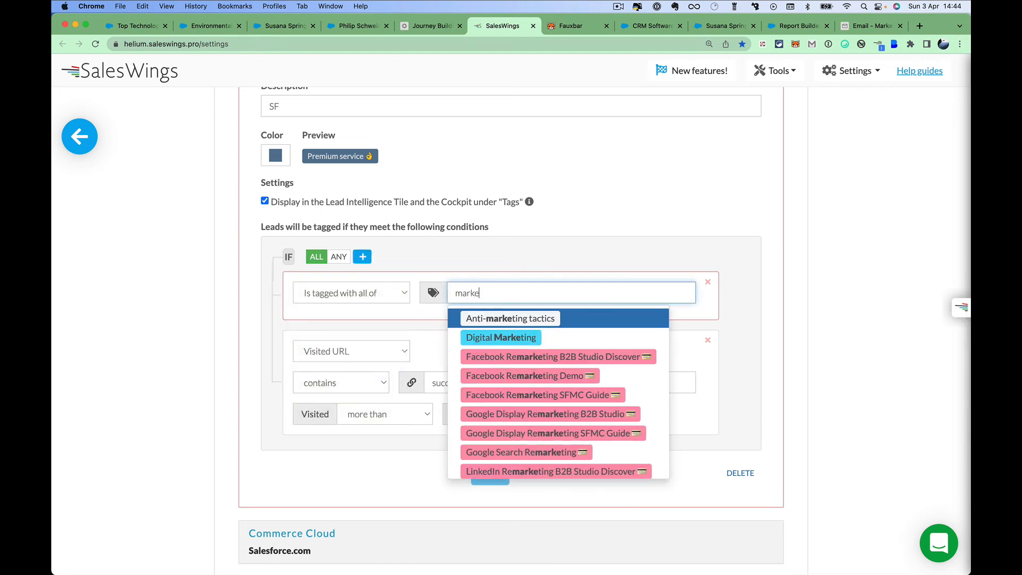
text(ting cloud)
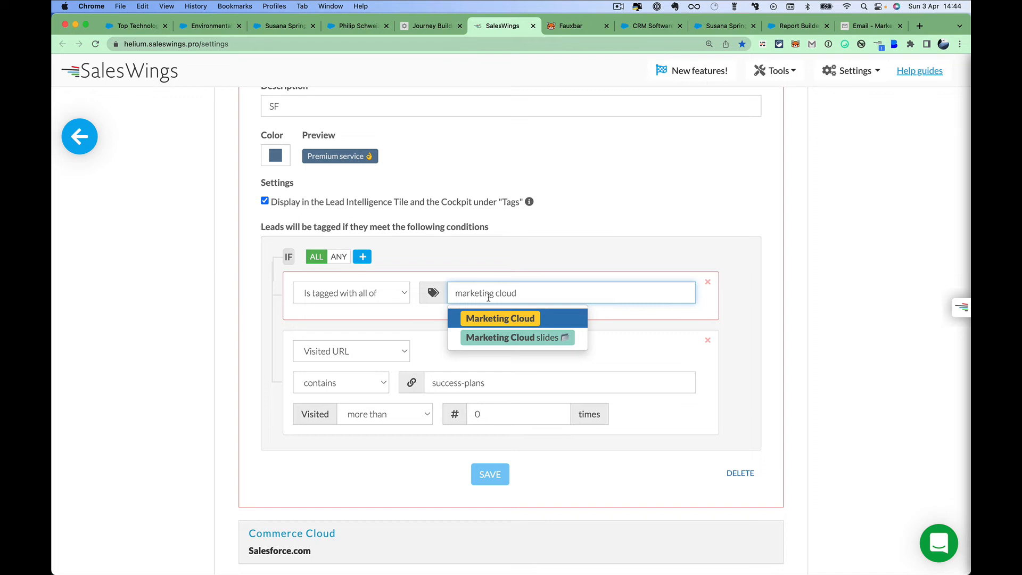
click(501, 318)
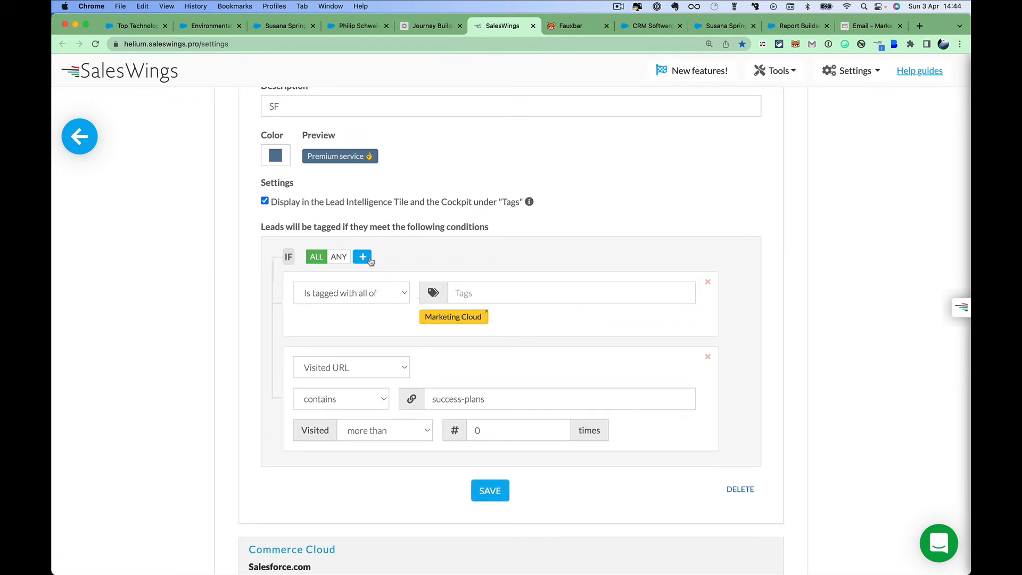
Look over the Premium service tag's settings and both conditions, then save the tag.
scroll(532, 393, up, 2)
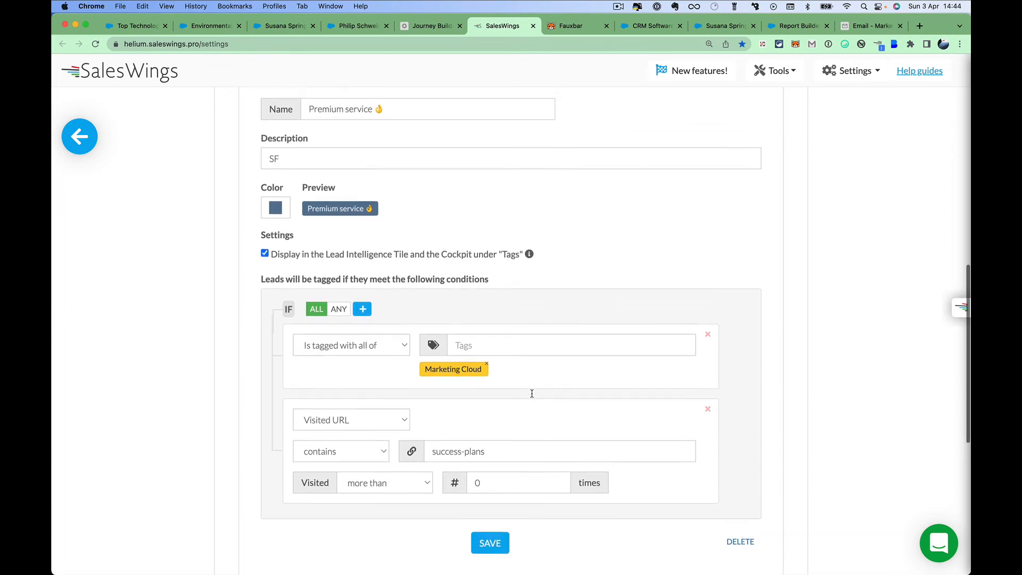
scroll(532, 393, up, 1)
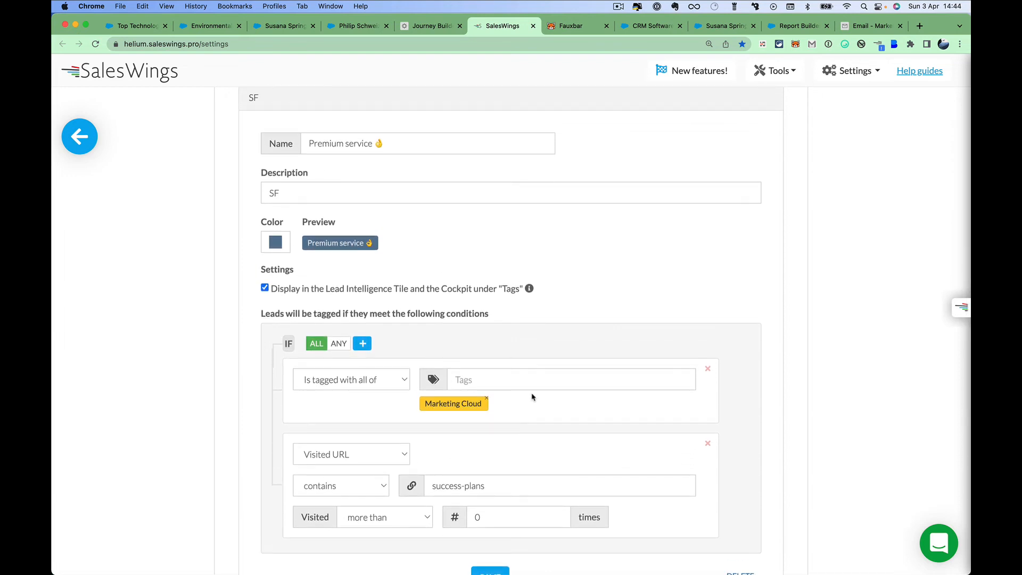
scroll(532, 396, up, 1)
scroll(531, 410, down, 3)
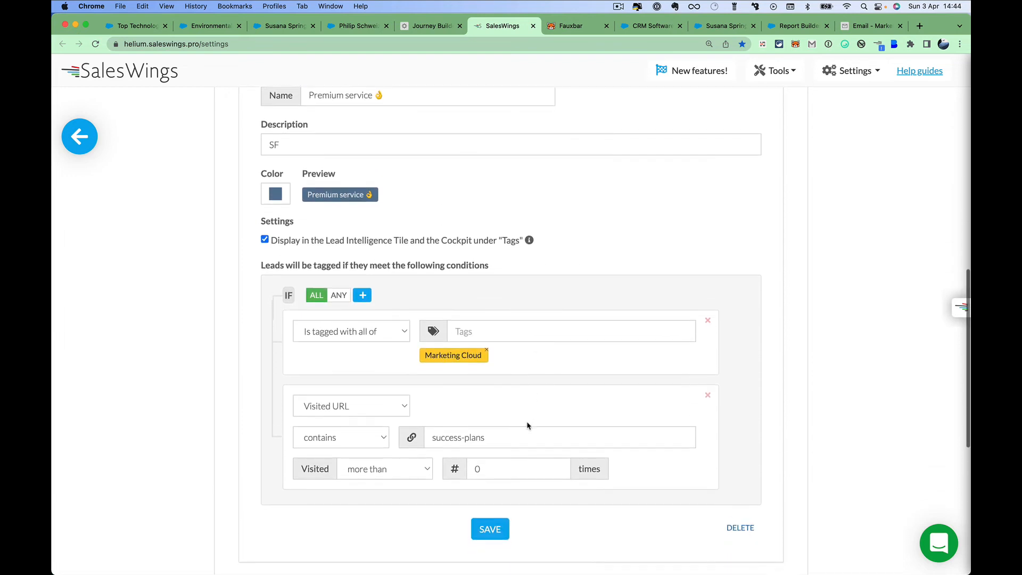
click(503, 531)
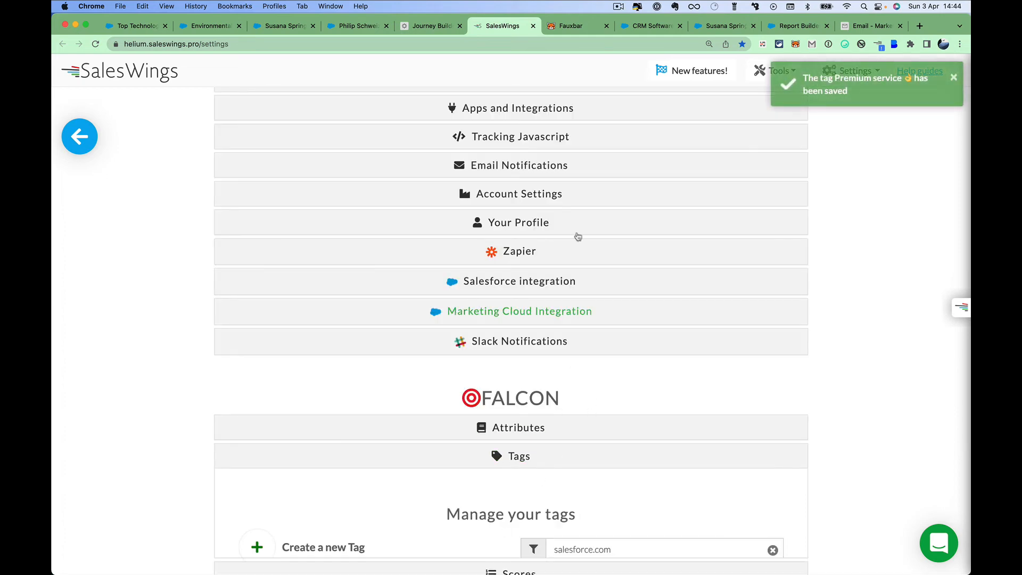
Return to the contact's Salesforce record, reload it and check the tags and scores under SalesWings Sales Intelligence.
click(282, 25)
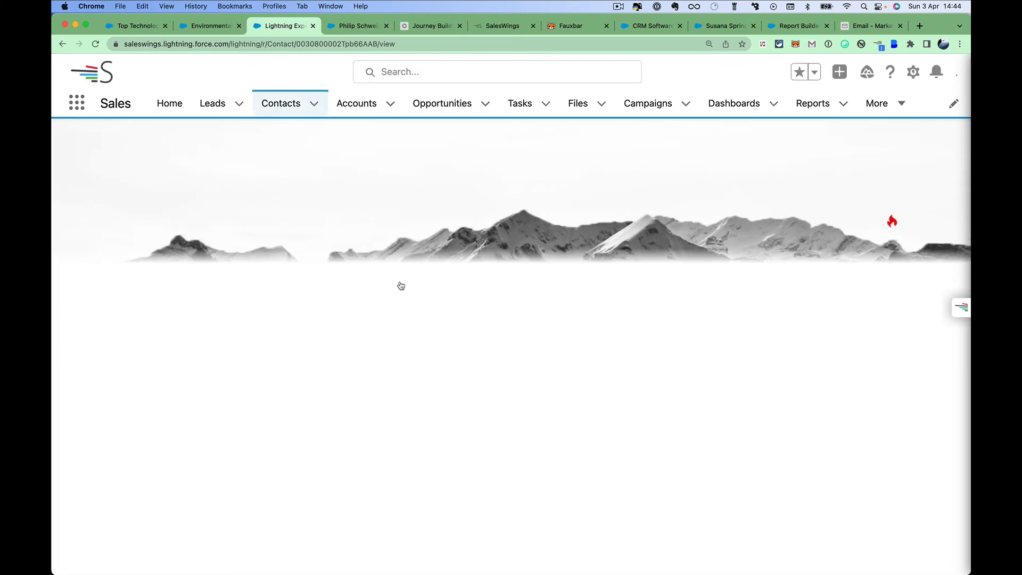
scroll(502, 319, down, 10)
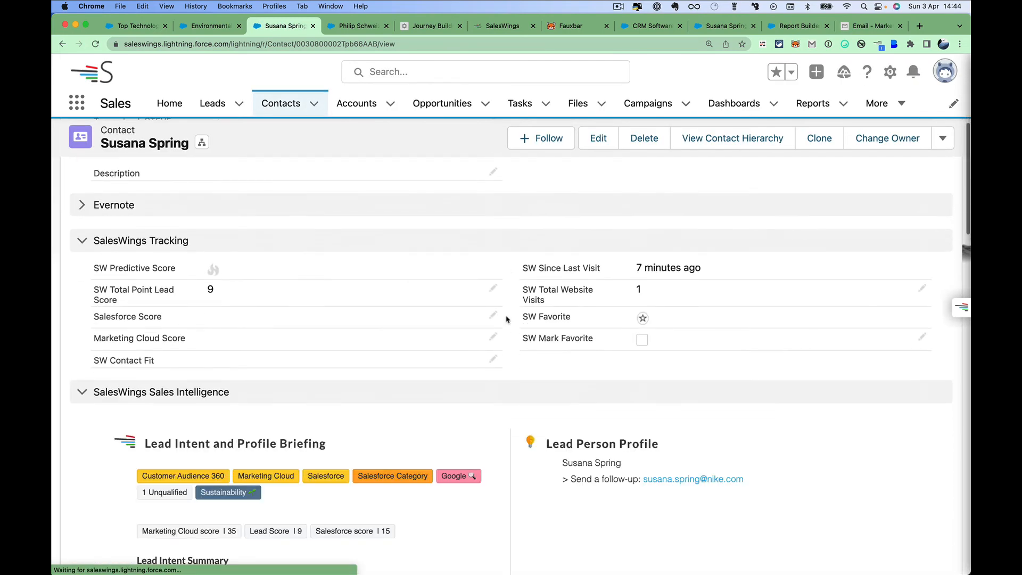
scroll(506, 319, down, 2)
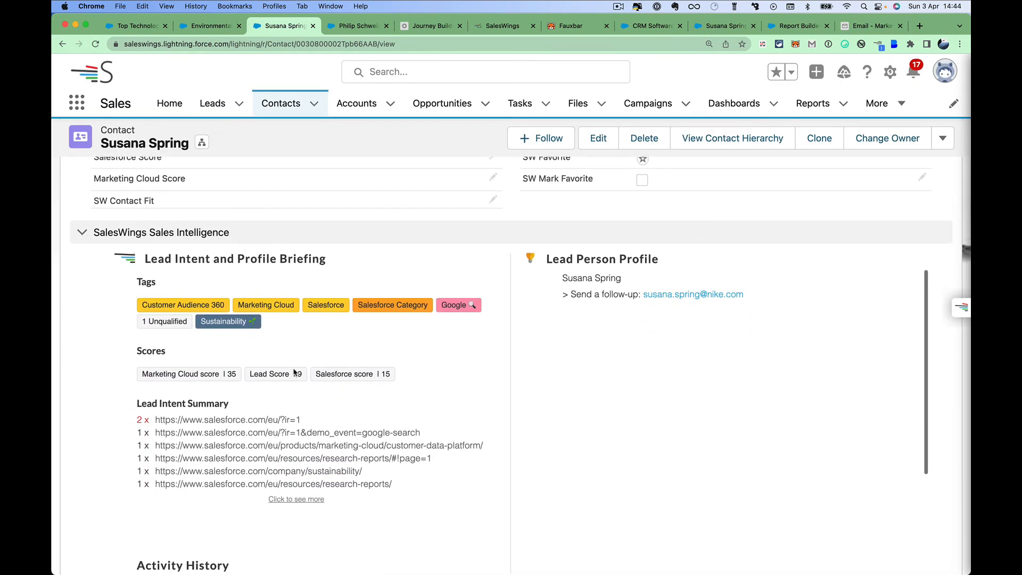
On the Salesforce website, visit the Success Plans page, open the Premier Plan page and return to the Success Plans overview.
click(193, 31)
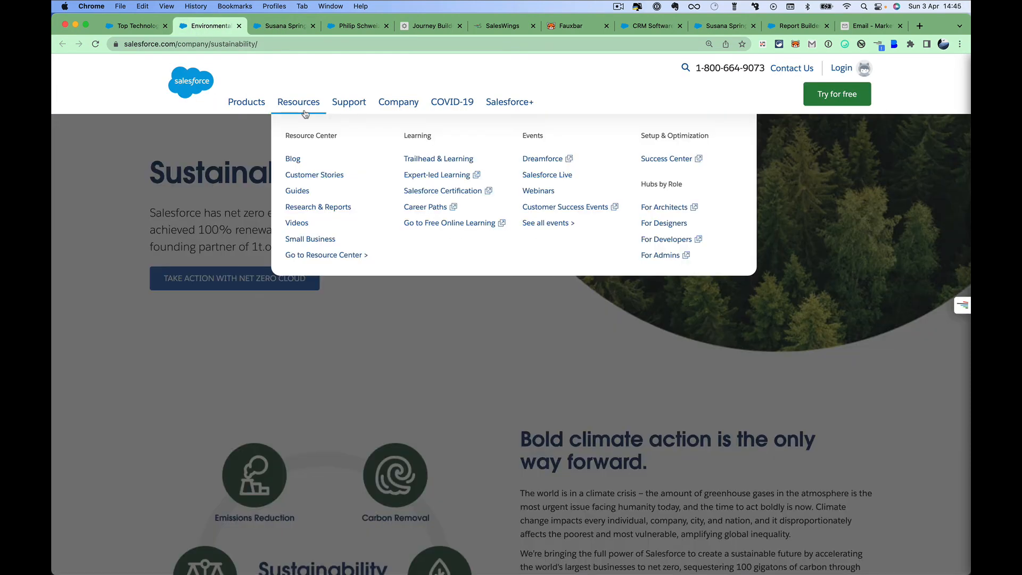
mouse_move(345, 111)
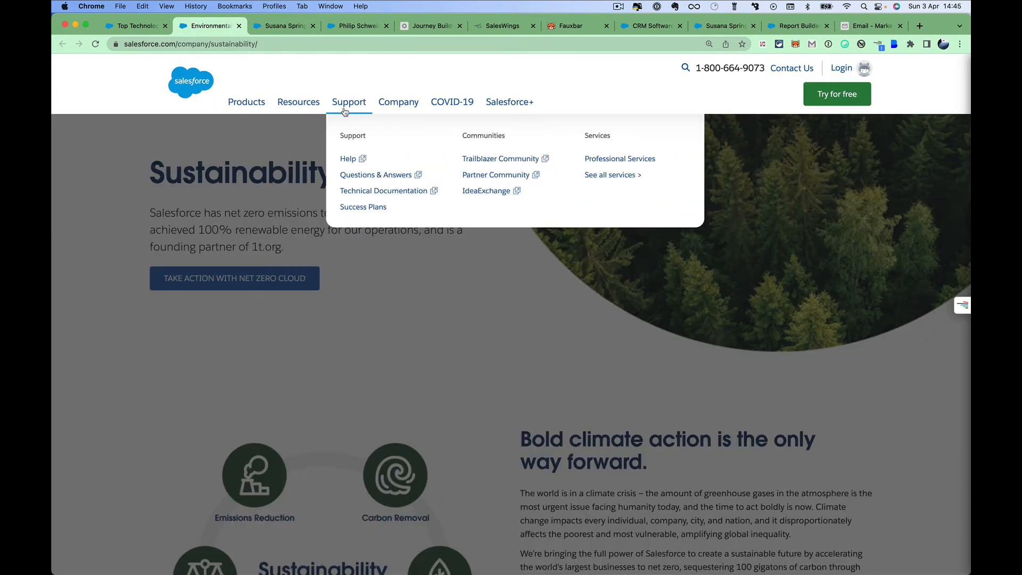
click(372, 209)
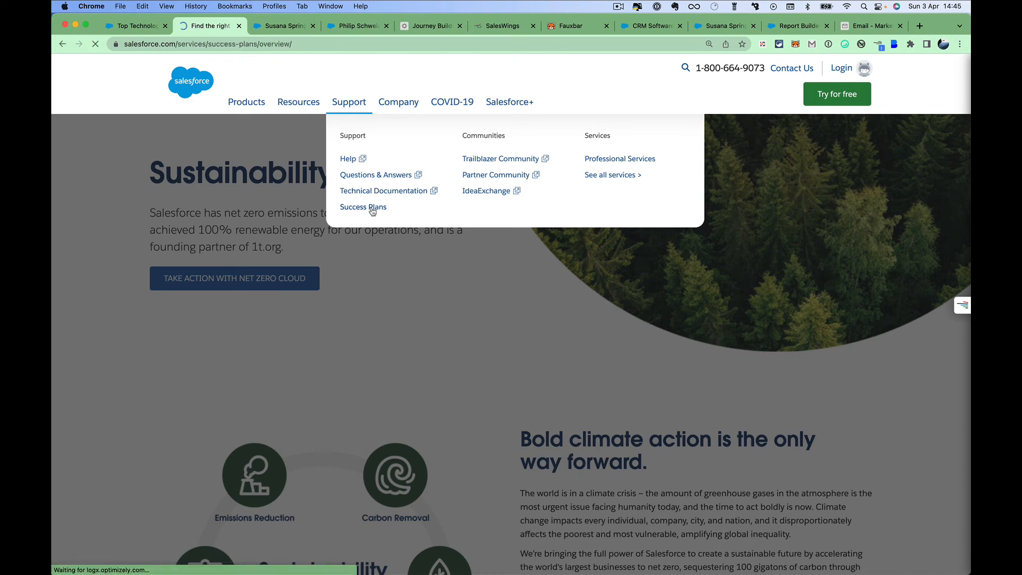
scroll(287, 363, down, 5)
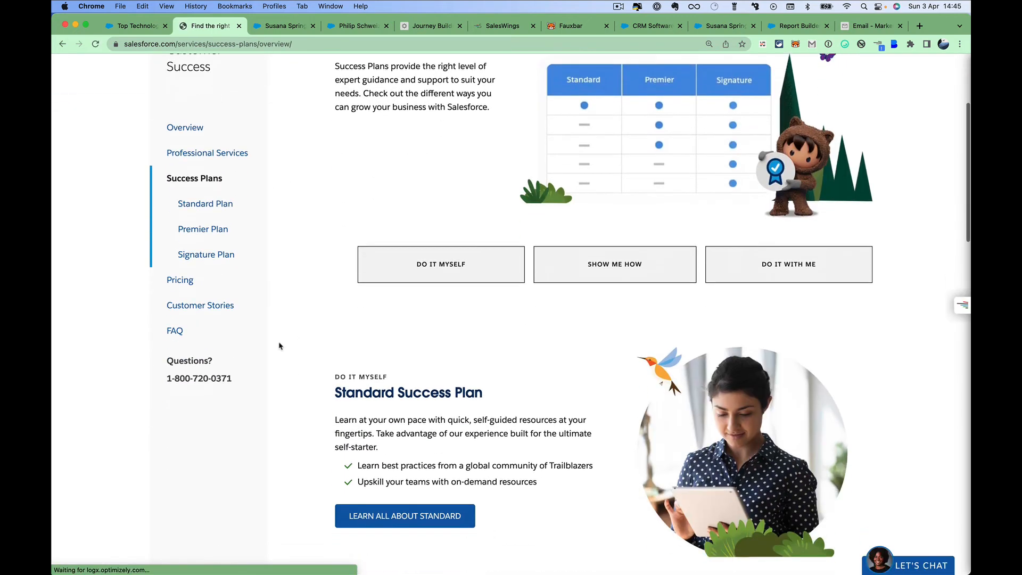
click(221, 232)
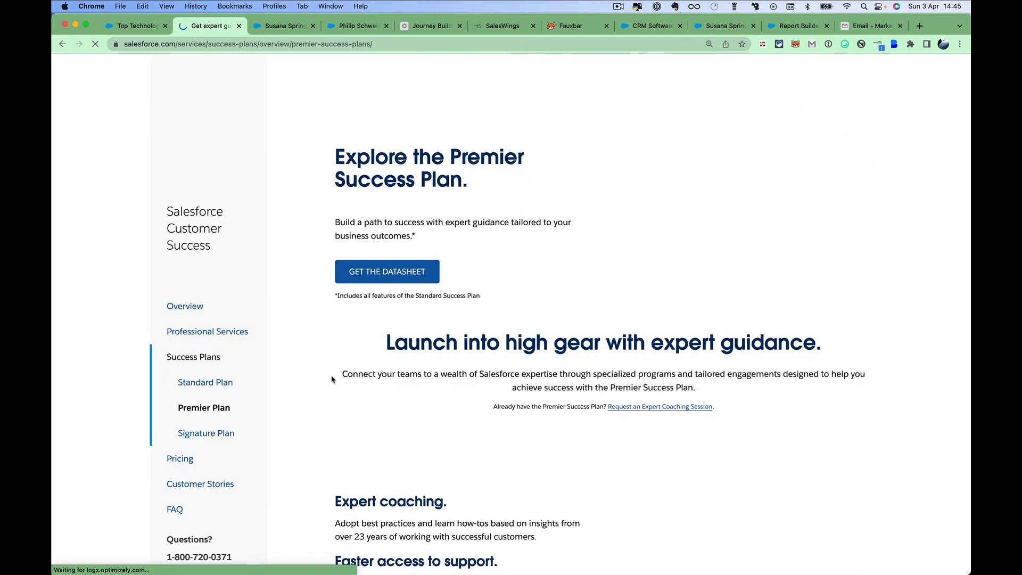
scroll(332, 380, down, 3)
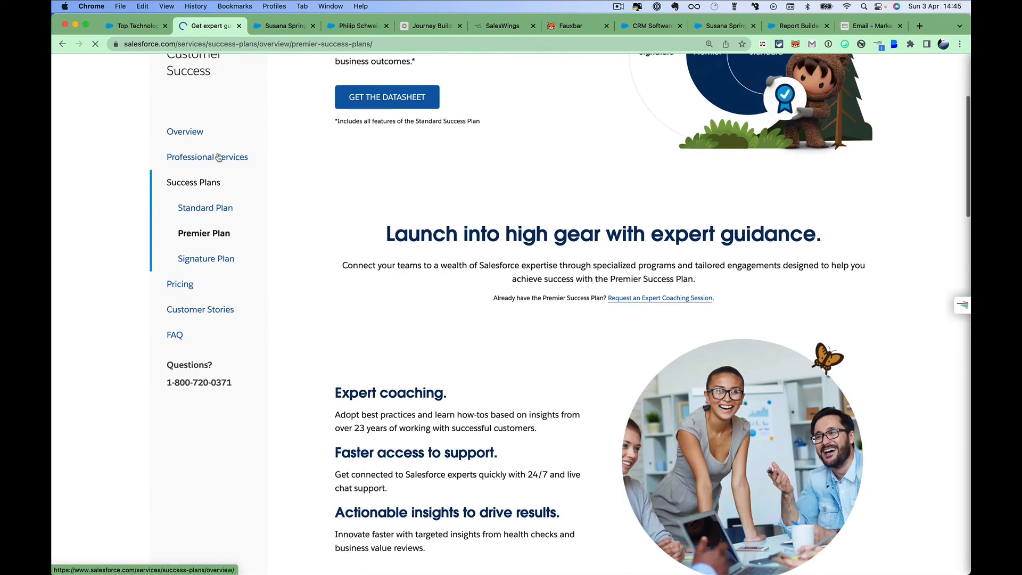
click(207, 183)
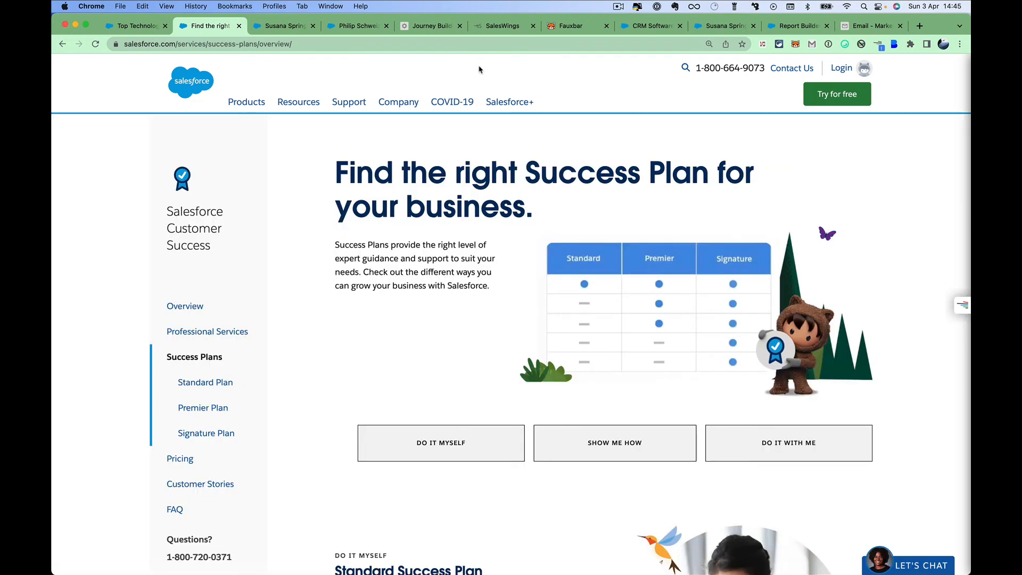
Return to the contact's Salesforce record, reload it and check SalesWings Sales Intelligence for the Premium service tag and the activity history.
click(286, 25)
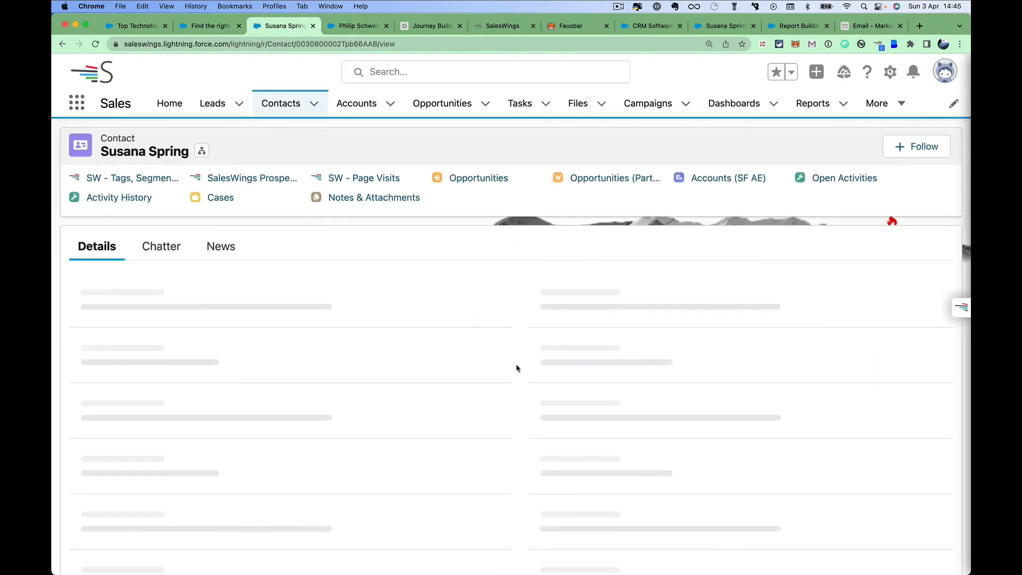
scroll(515, 367, down, 5)
scroll(522, 325, down, 4)
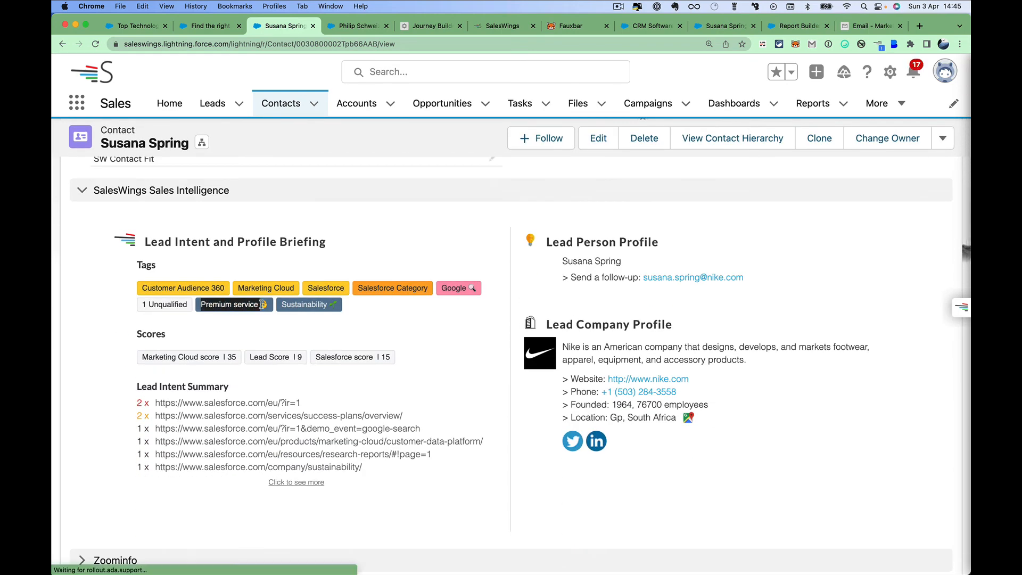
scroll(404, 376, down, 4)
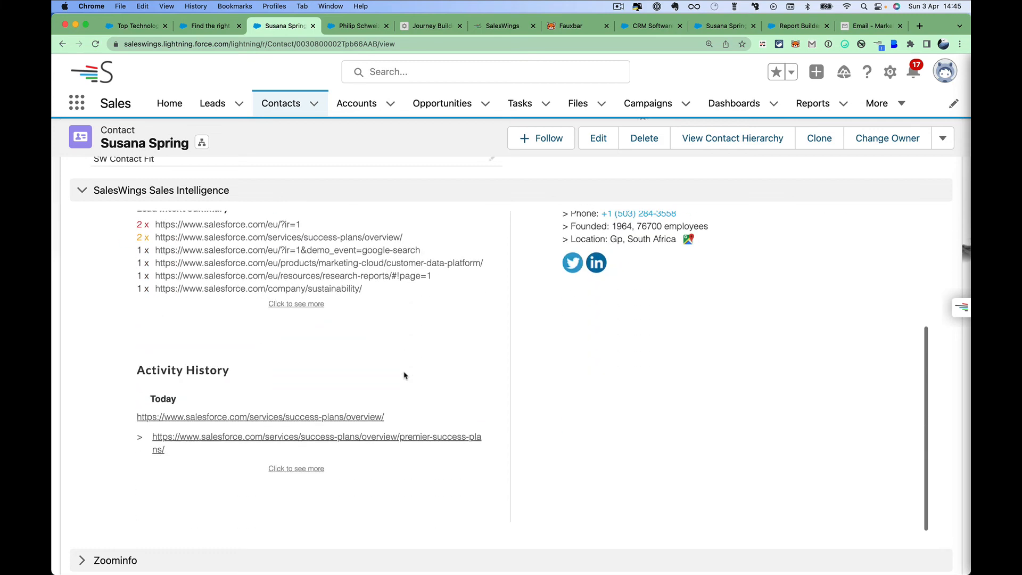
scroll(454, 355, up, 4)
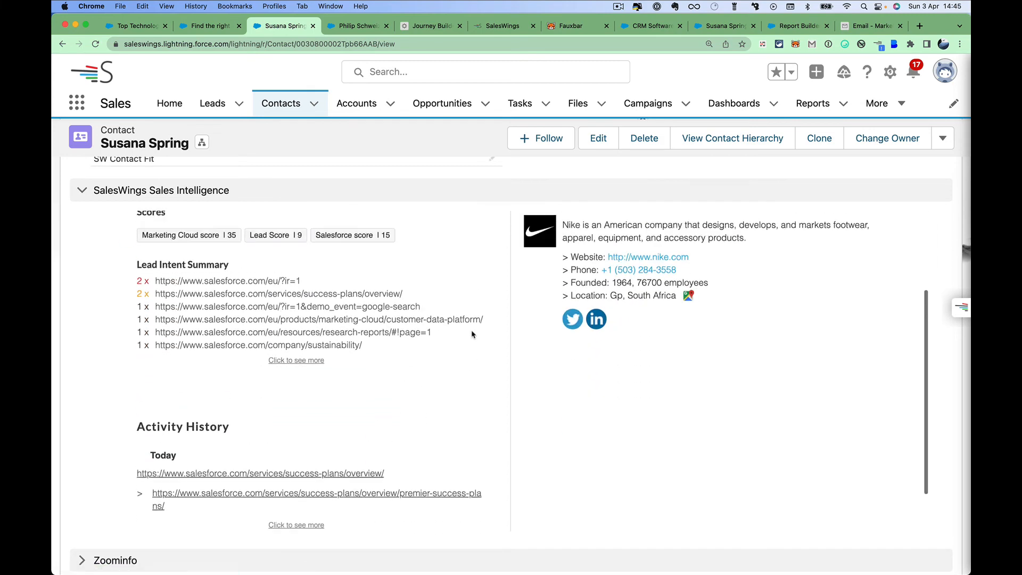
scroll(516, 173, up, 2)
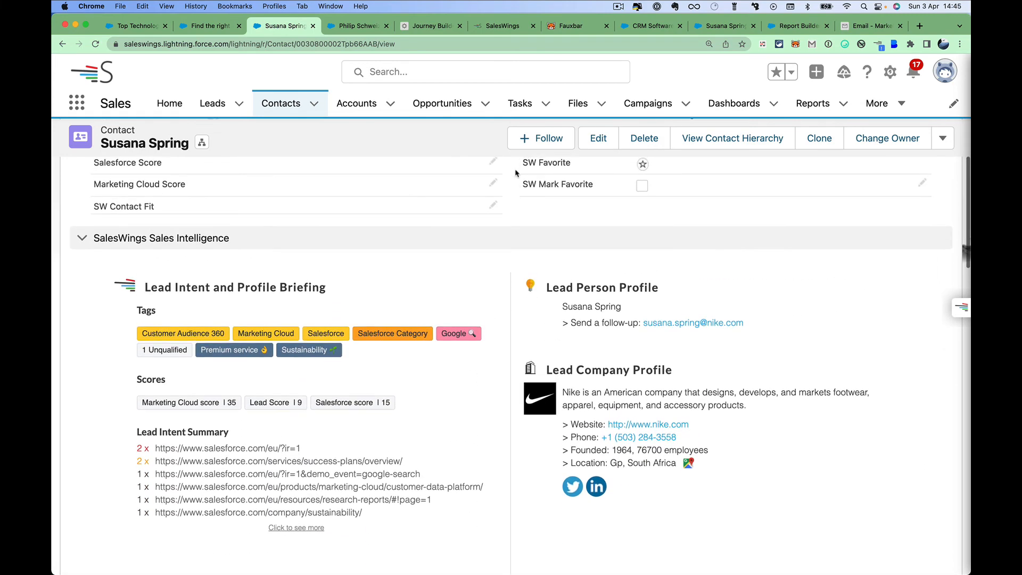
scroll(515, 173, up, 2)
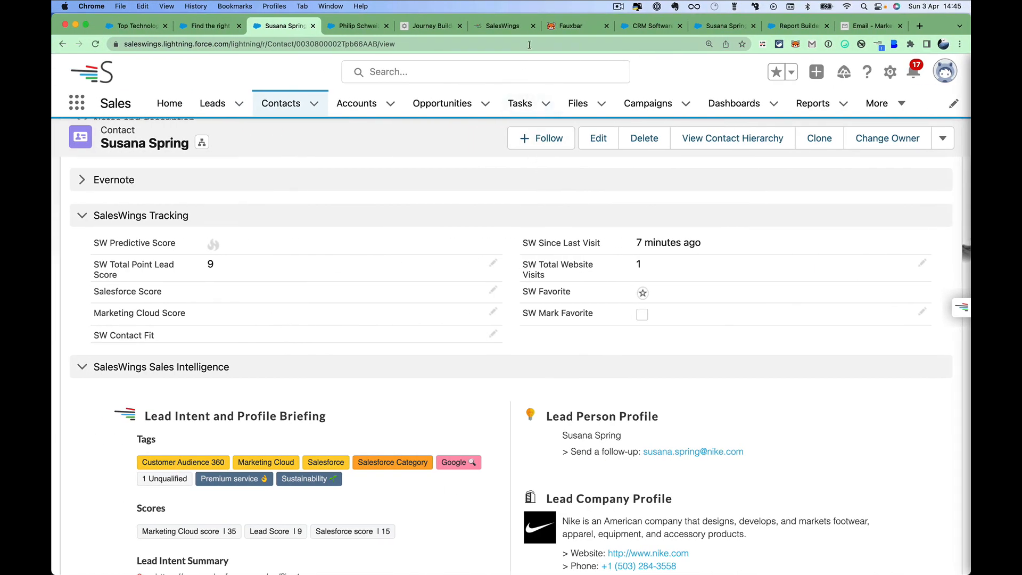
Load the Commerce Cloud overview page through the prepared campaign link with utm_campaign=infograph and skim the page.
click(642, 31)
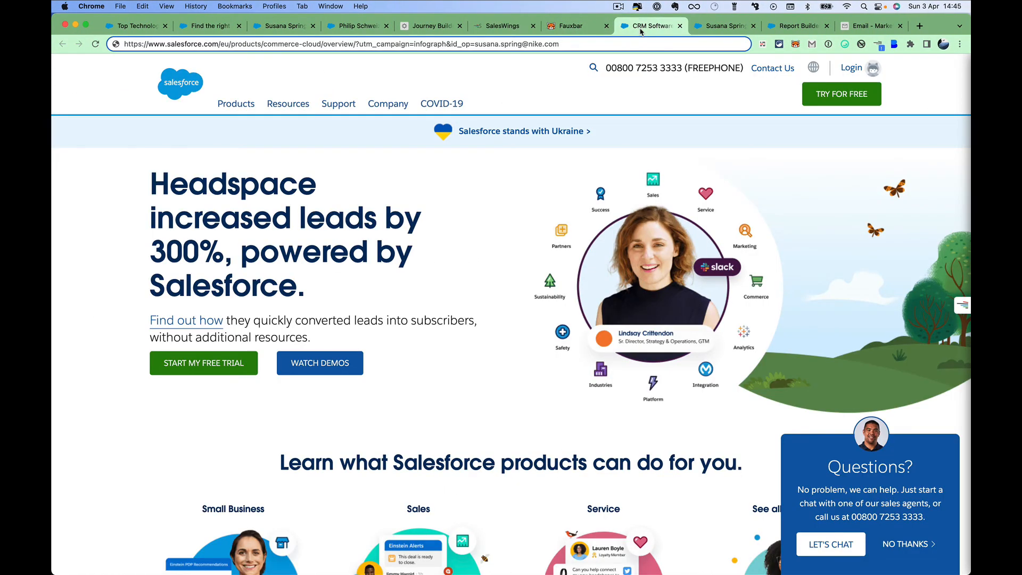
key(Return)
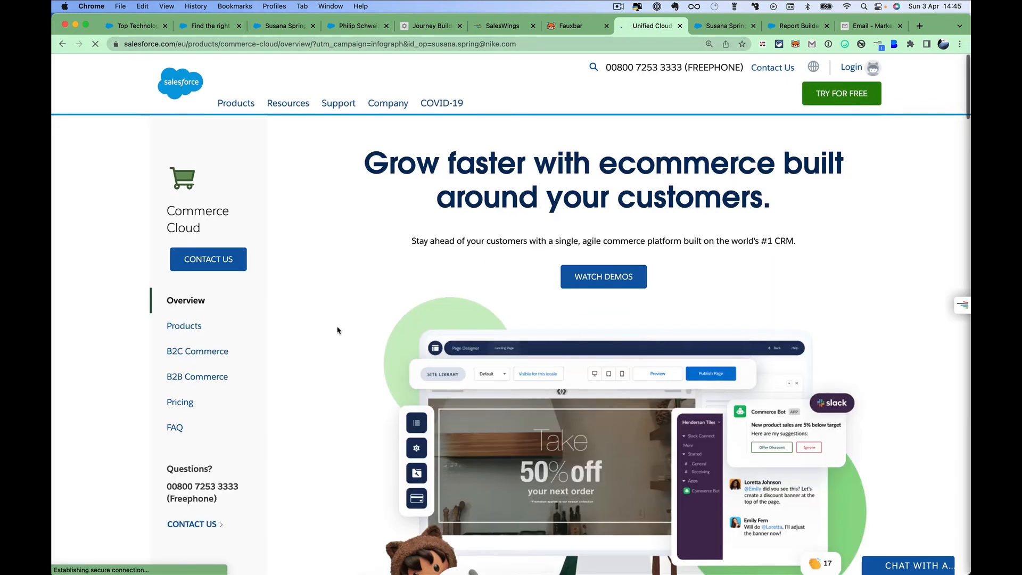
scroll(338, 330, down, 3)
scroll(338, 331, down, 2)
scroll(337, 331, up, 3)
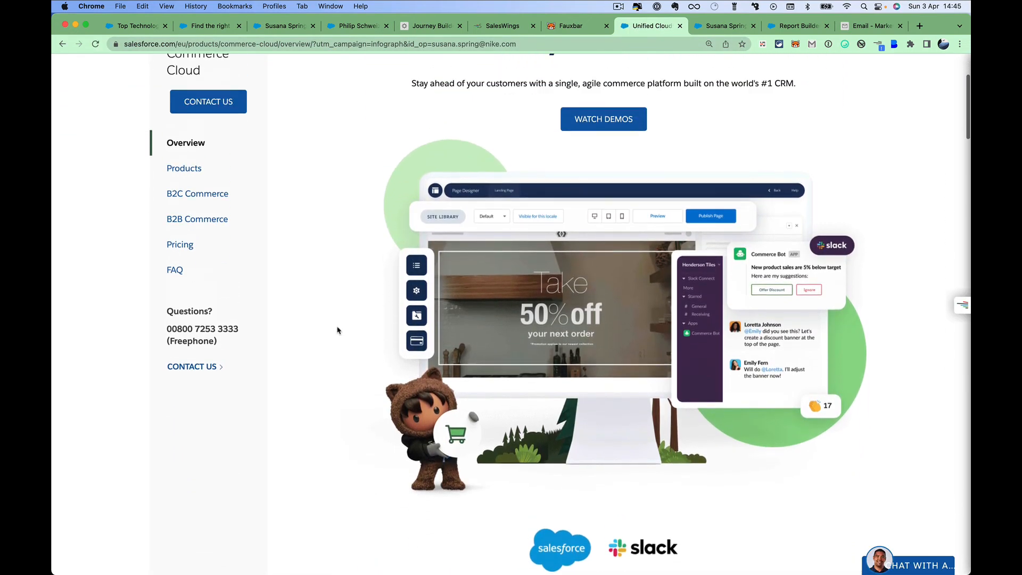
scroll(377, 209, up, 2)
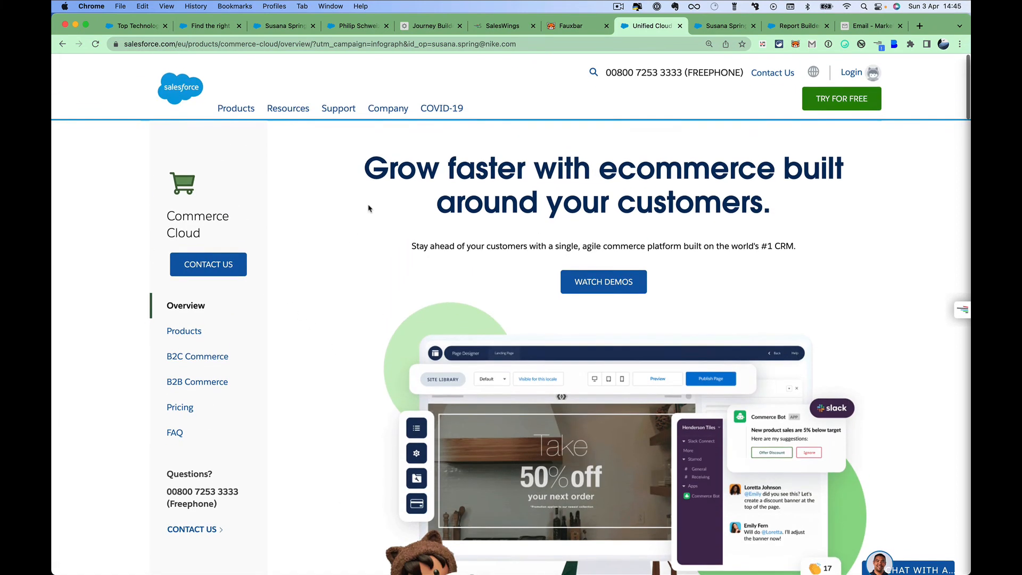
Visit the Commerce product page from the website's product list and skim its overview.
mouse_move(259, 119)
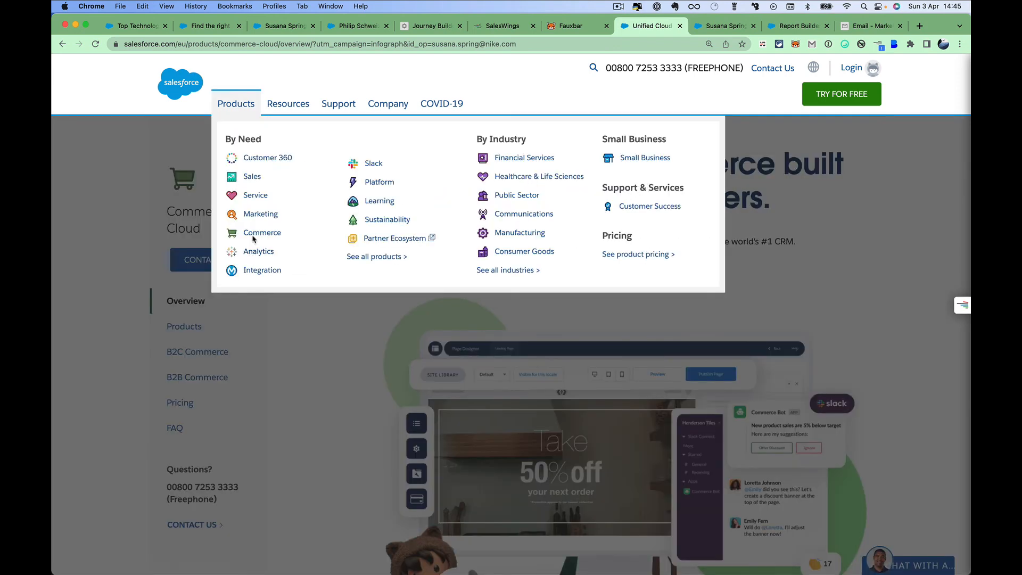
click(254, 231)
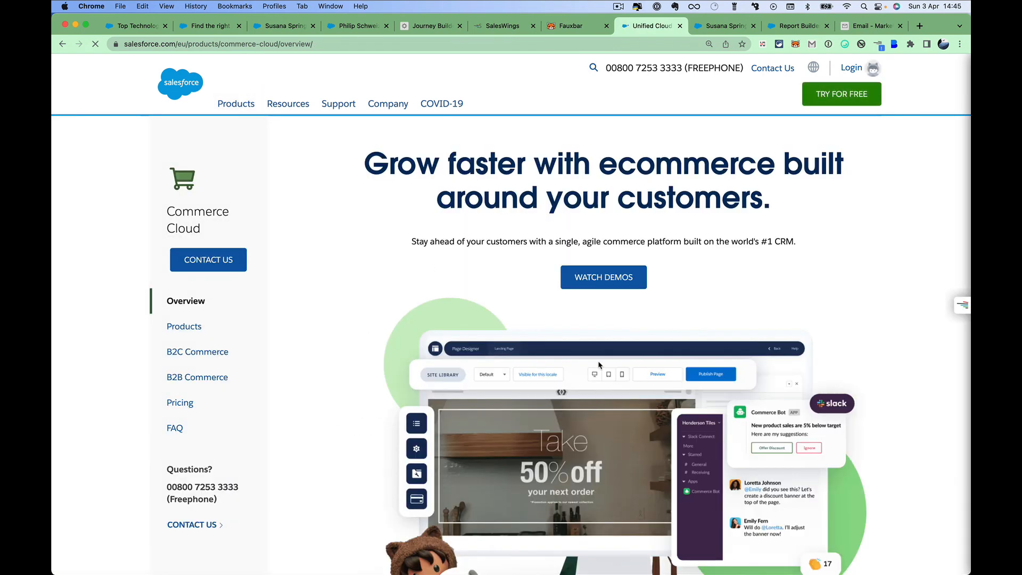
scroll(750, 168, down, 5)
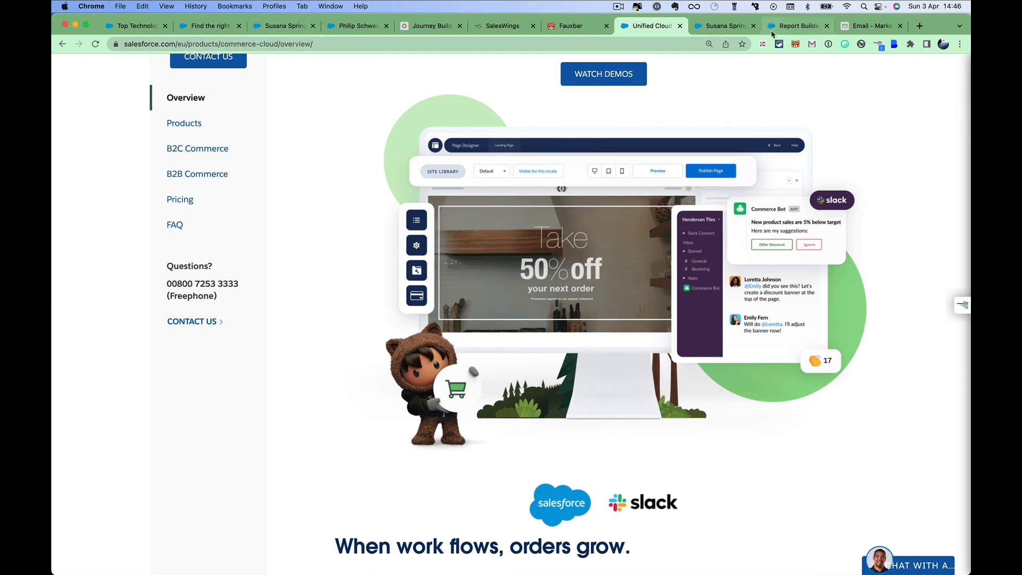
Reload the contact's Salesforce record and examine the Whitepaper and Commerce Cloud tags in the Lead Intent and Profile Briefing.
click(726, 25)
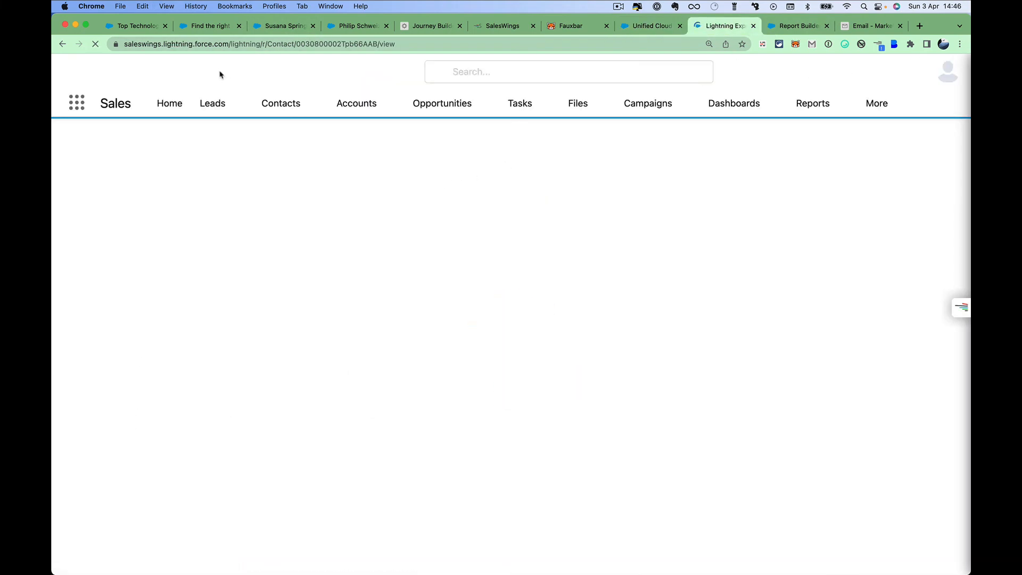
scroll(514, 352, down, 15)
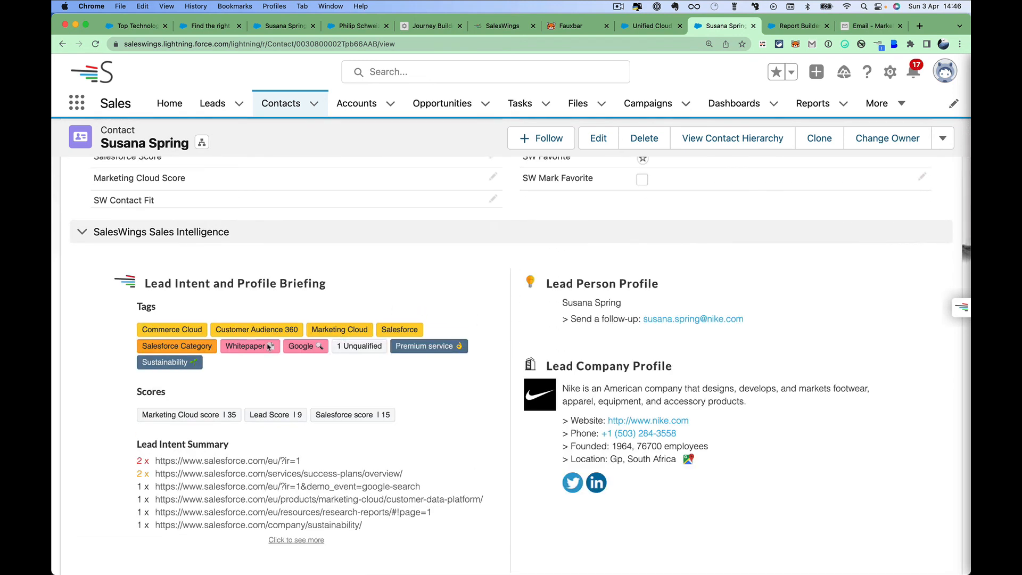
drag(226, 346, 272, 345)
drag(206, 332, 148, 329)
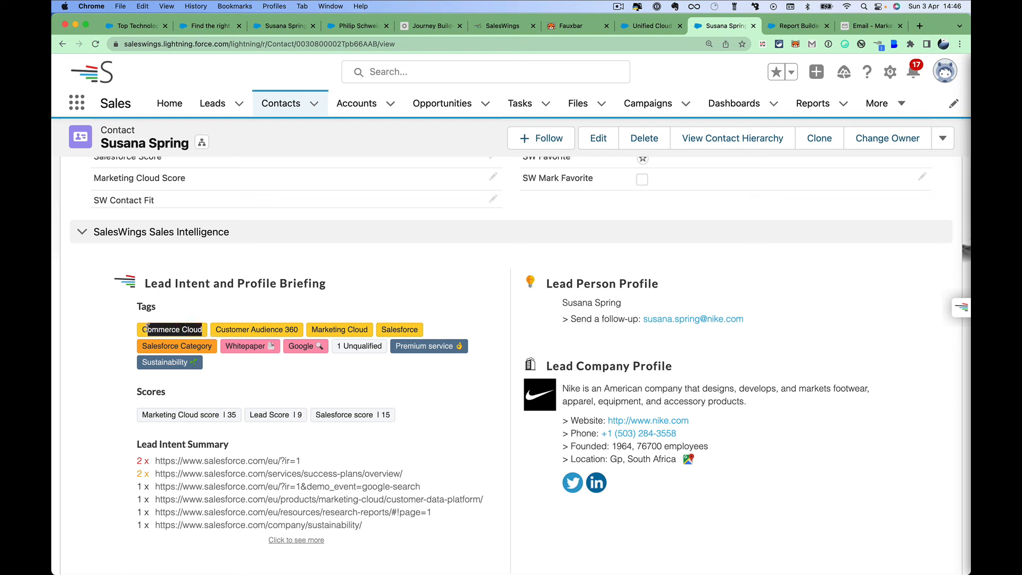
click(200, 311)
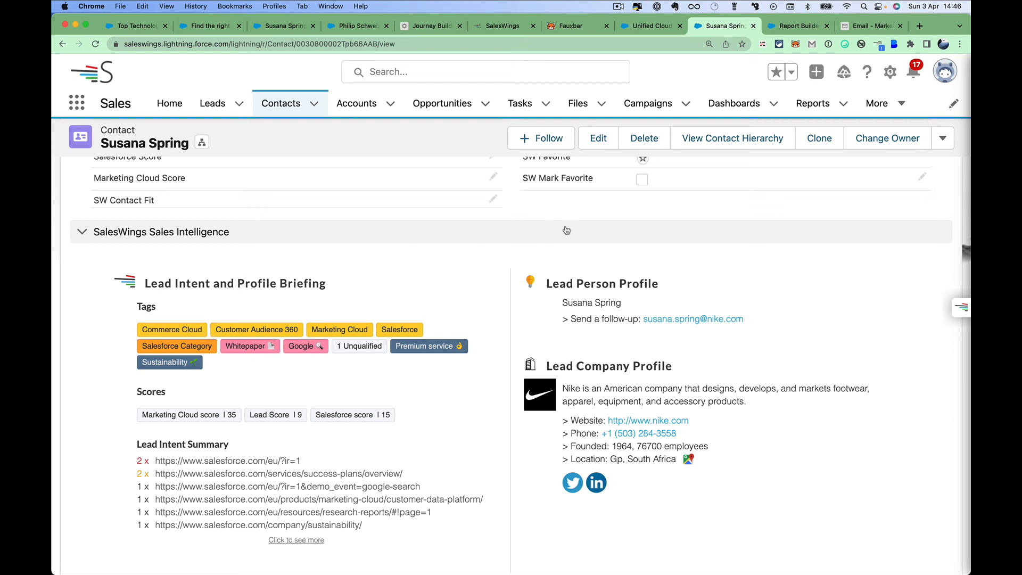
scroll(513, 200, down, 3)
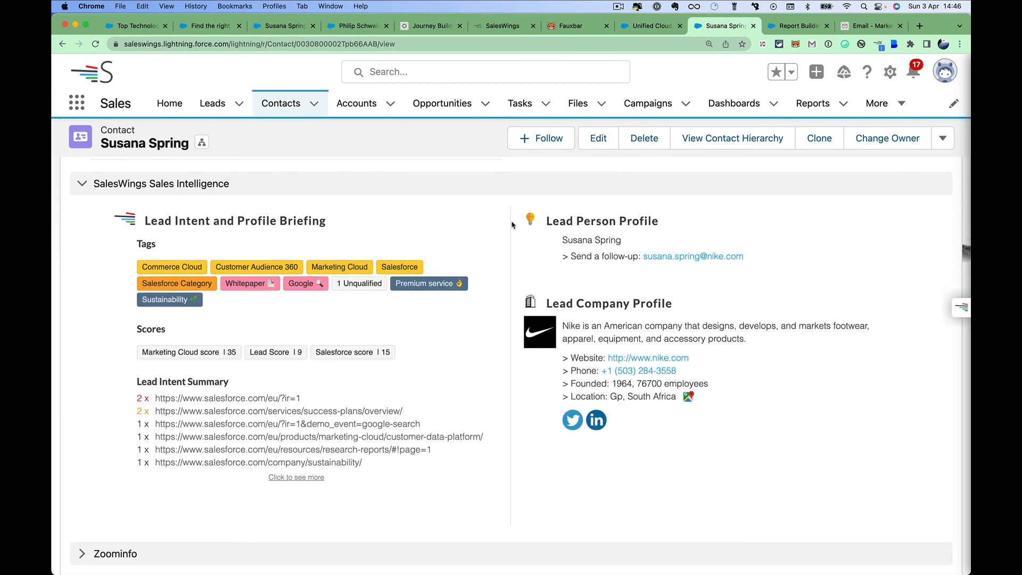
double_click(124, 130)
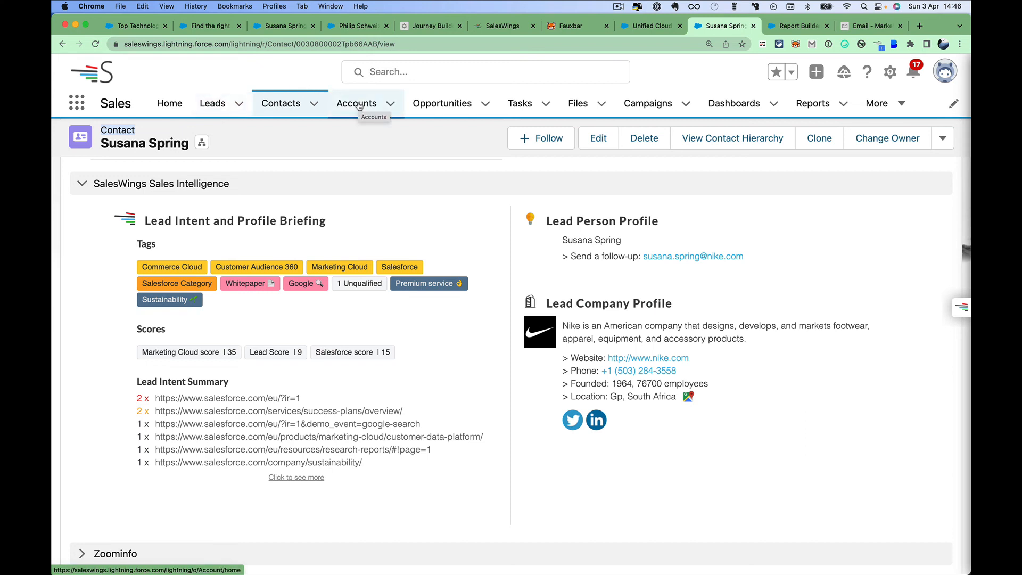
click(506, 164)
scroll(506, 256, down, 1)
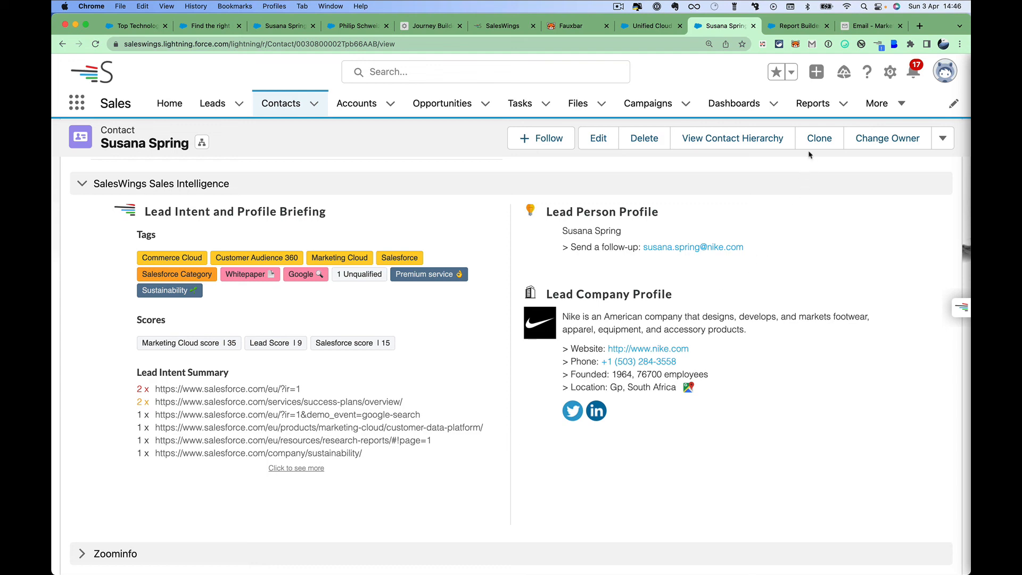
Switch to the Campaign sales handoff report in the report builder and add a filter on SW Tag.
click(804, 30)
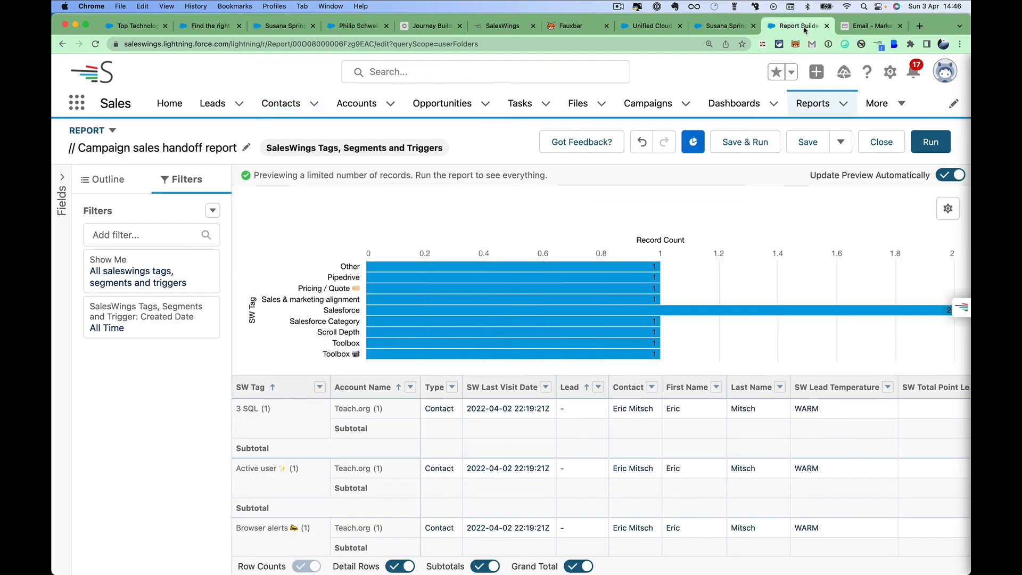
click(163, 228)
text(tags)
key(BackSpace)
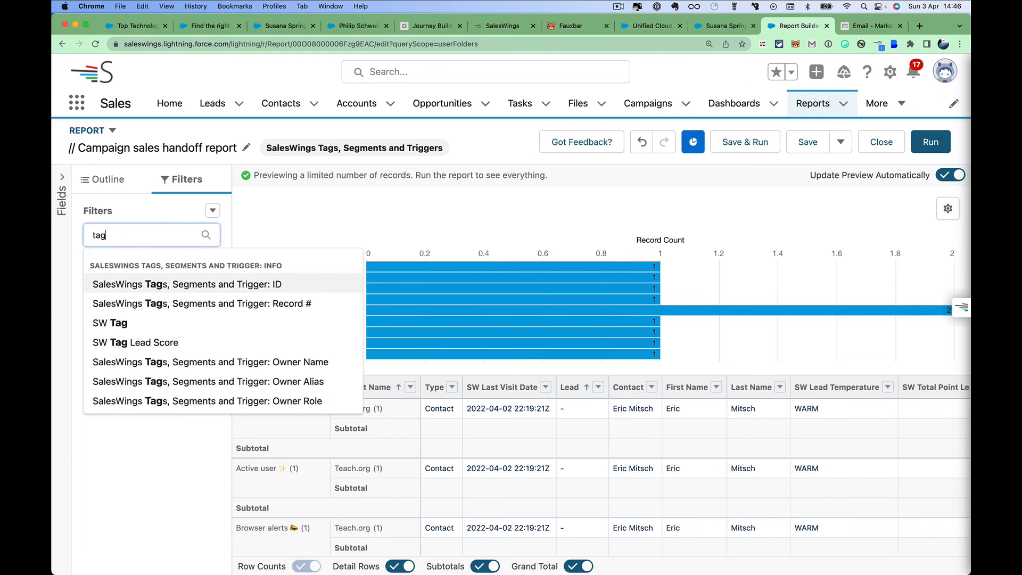
click(153, 323)
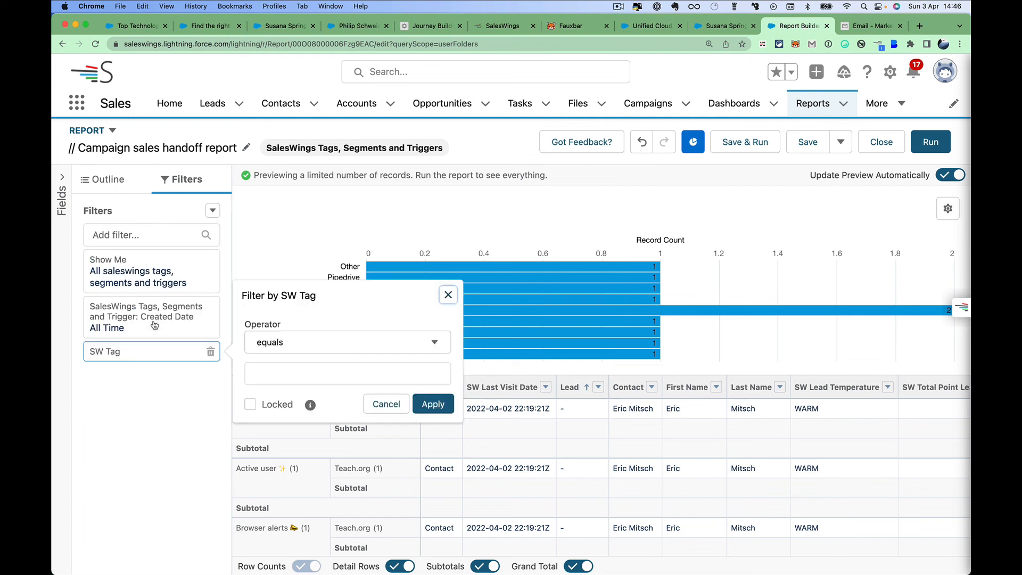
Set the SW Tag filter to contains "spring" and apply it to the report.
click(295, 343)
scroll(305, 400, down, 2)
click(301, 443)
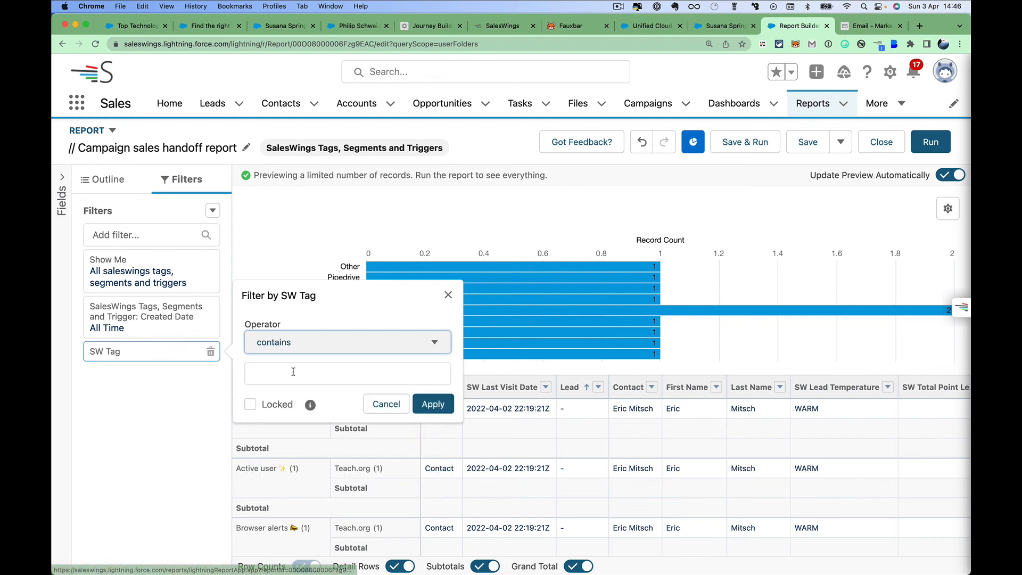
click(293, 371)
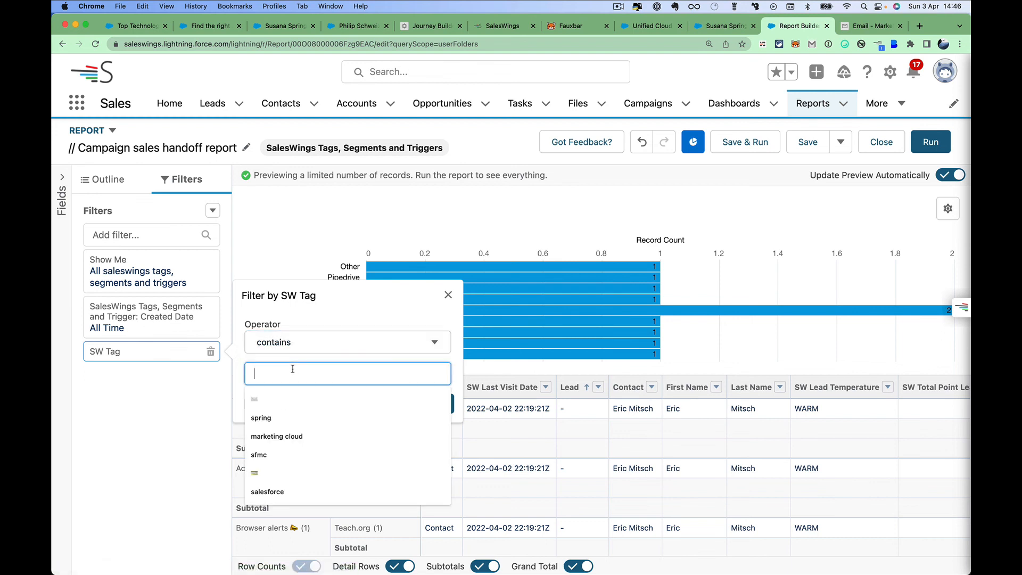
click(293, 418)
click(435, 407)
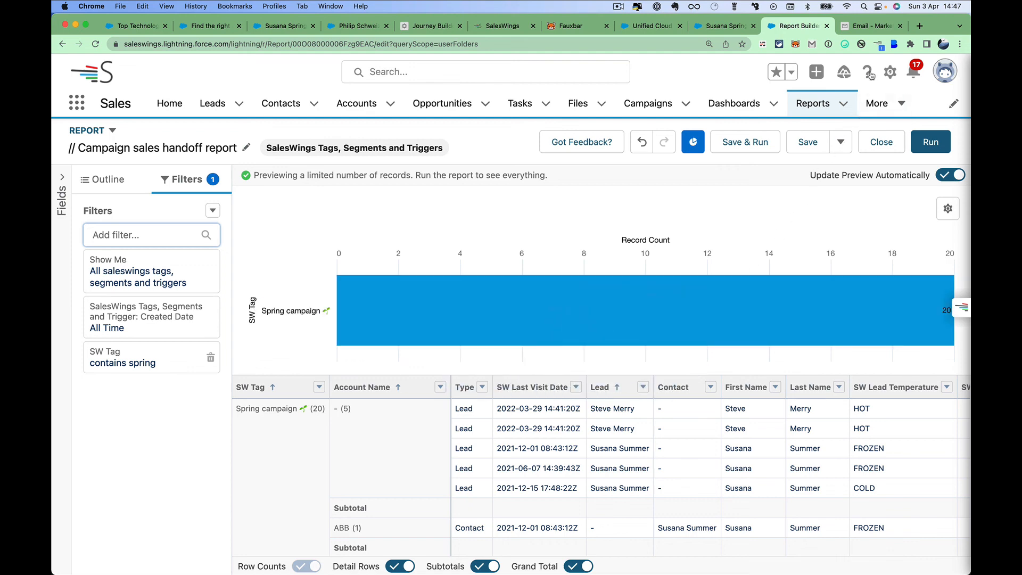
click(869, 25)
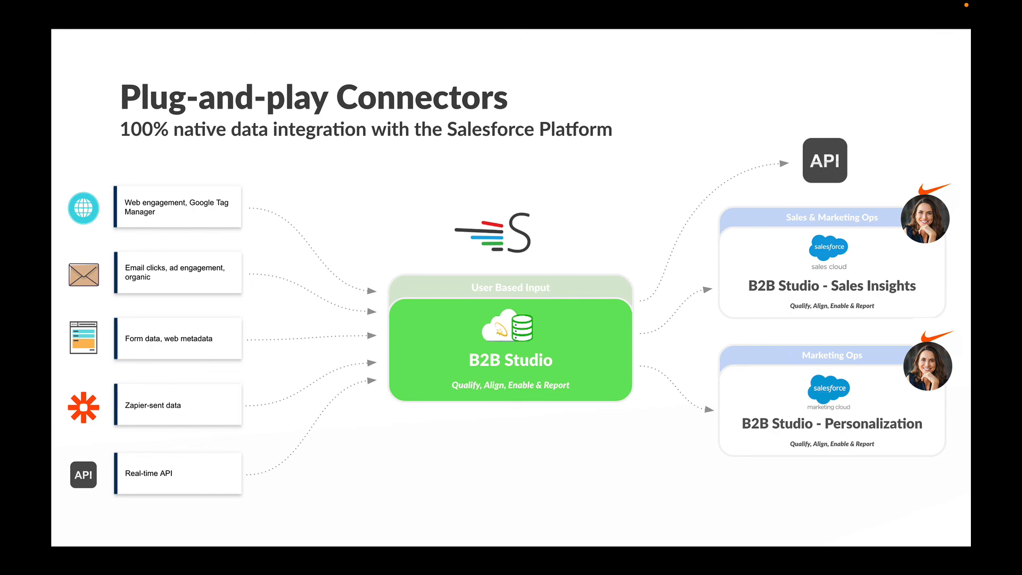
click(620, 176)
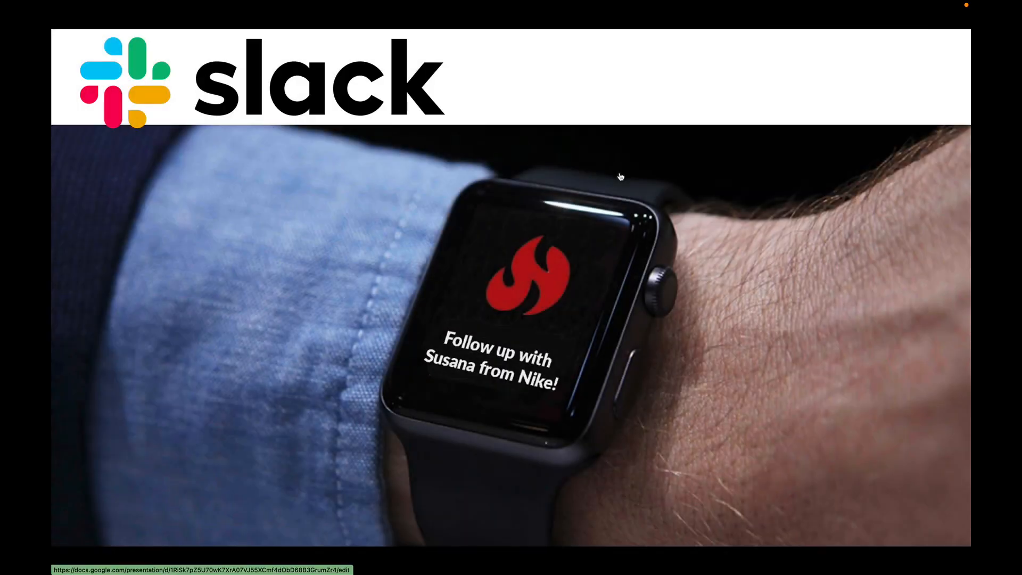